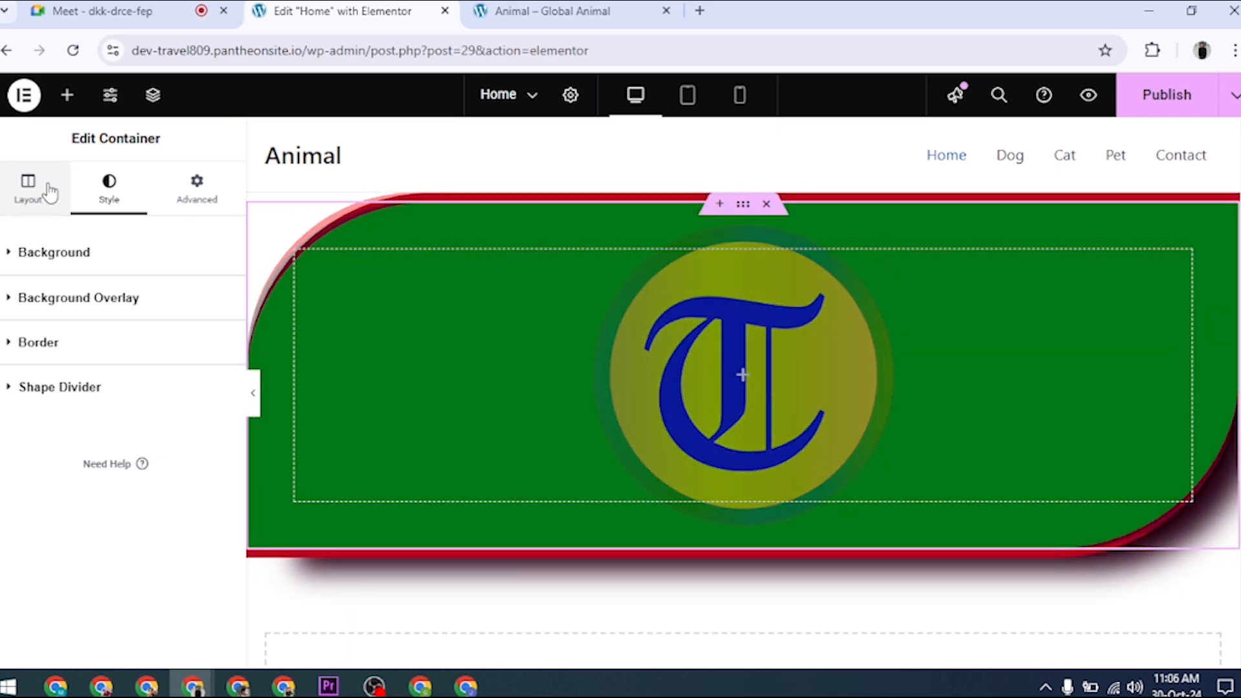
Step: Delete the existing container with the circular T logo from the Home page
left_click(39, 192)
left_click(71, 253)
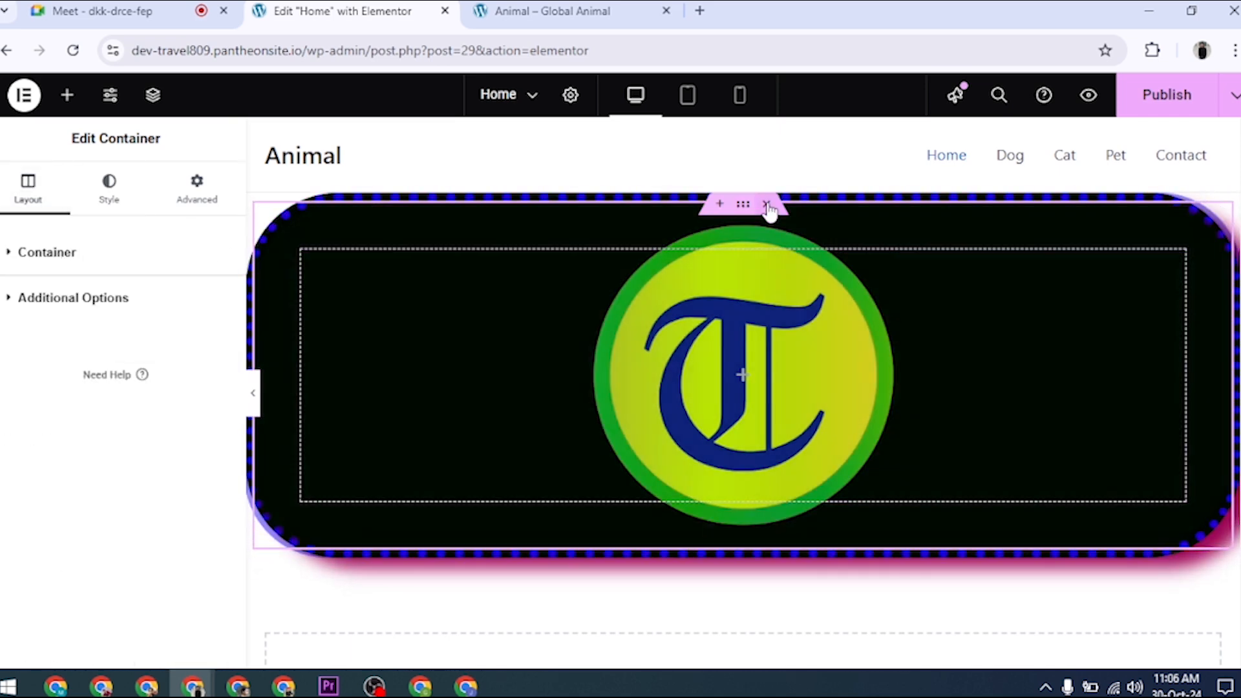
left_click(768, 204)
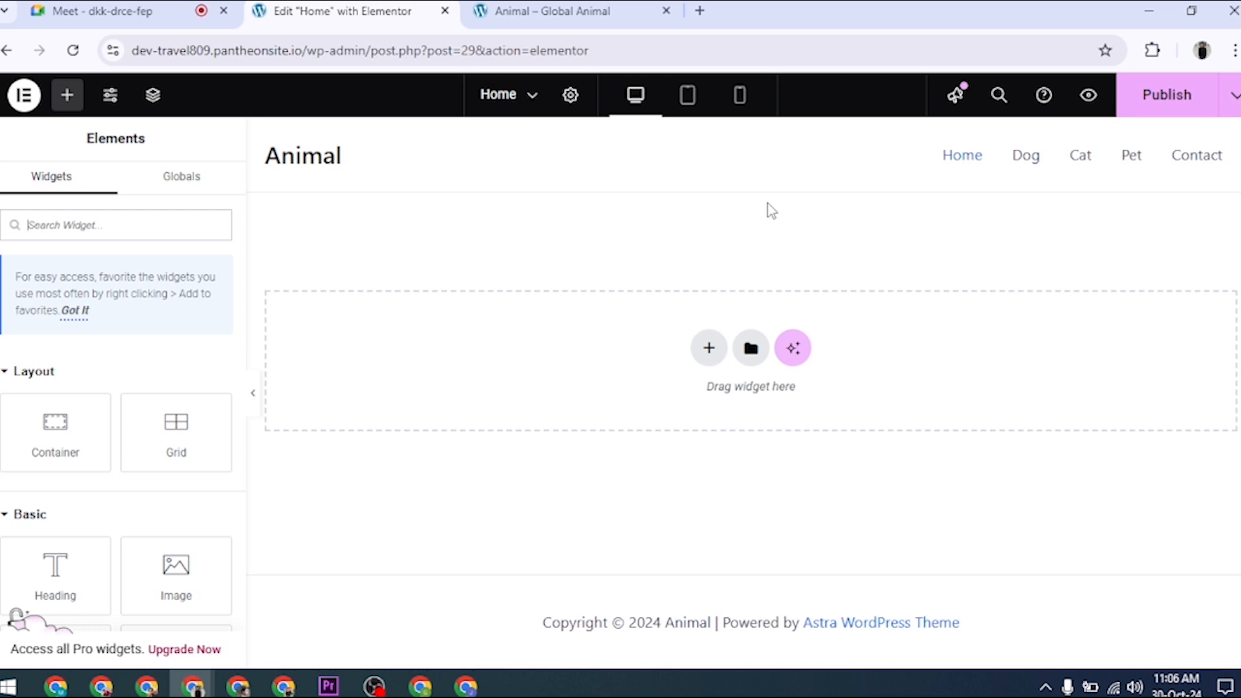
Step: Add a new single-column container with downward direction to the empty page
left_click(709, 348)
left_click(684, 430)
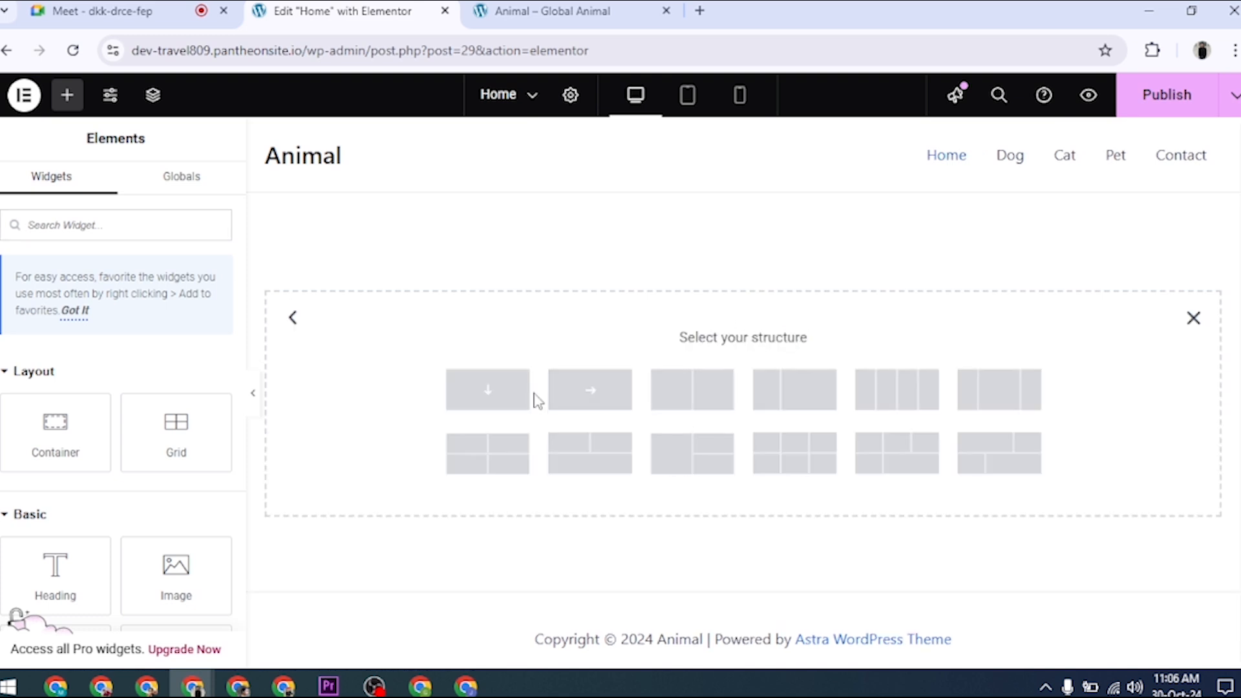
left_click(511, 399)
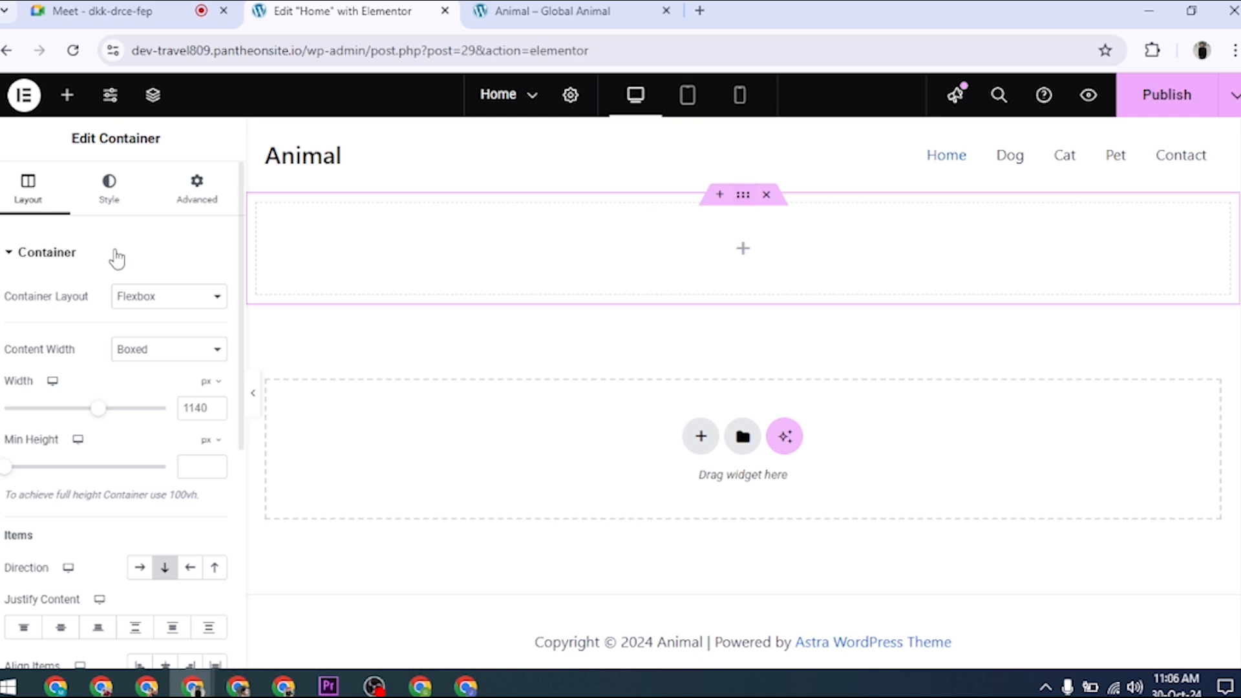
left_click(75, 254)
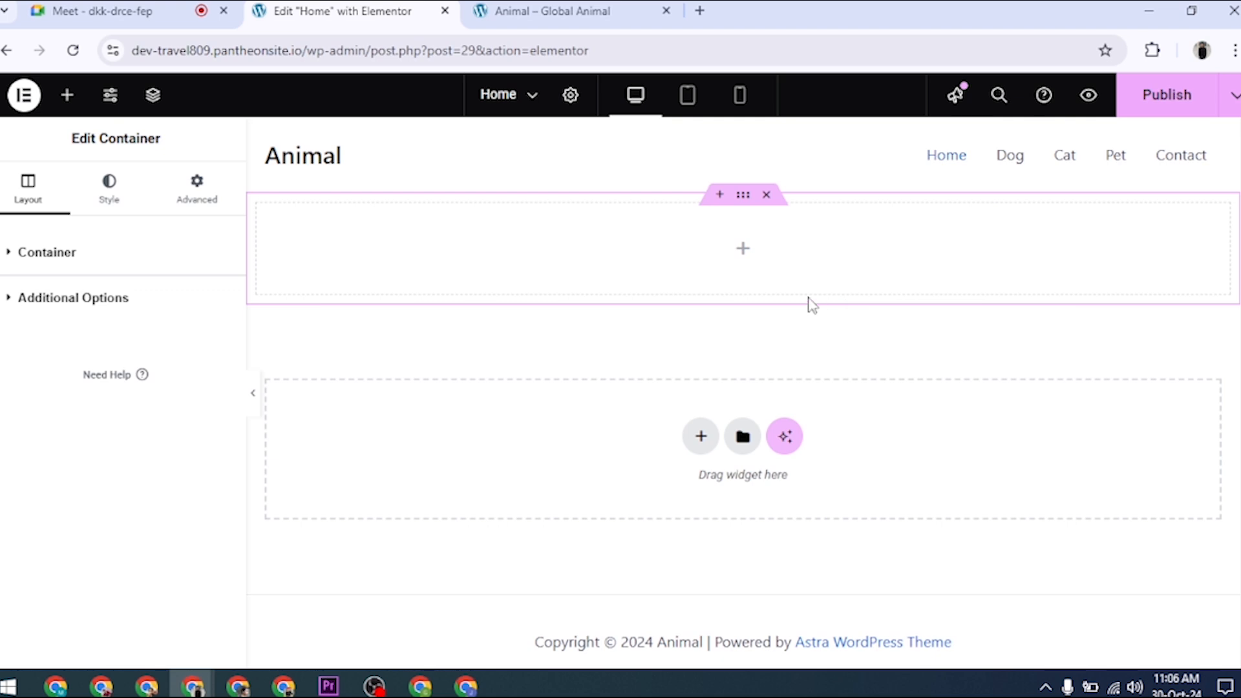
Step: Examine the available element categories, including the global widgets and the groups from Layout and Basic through to WordPress
left_click(743, 252)
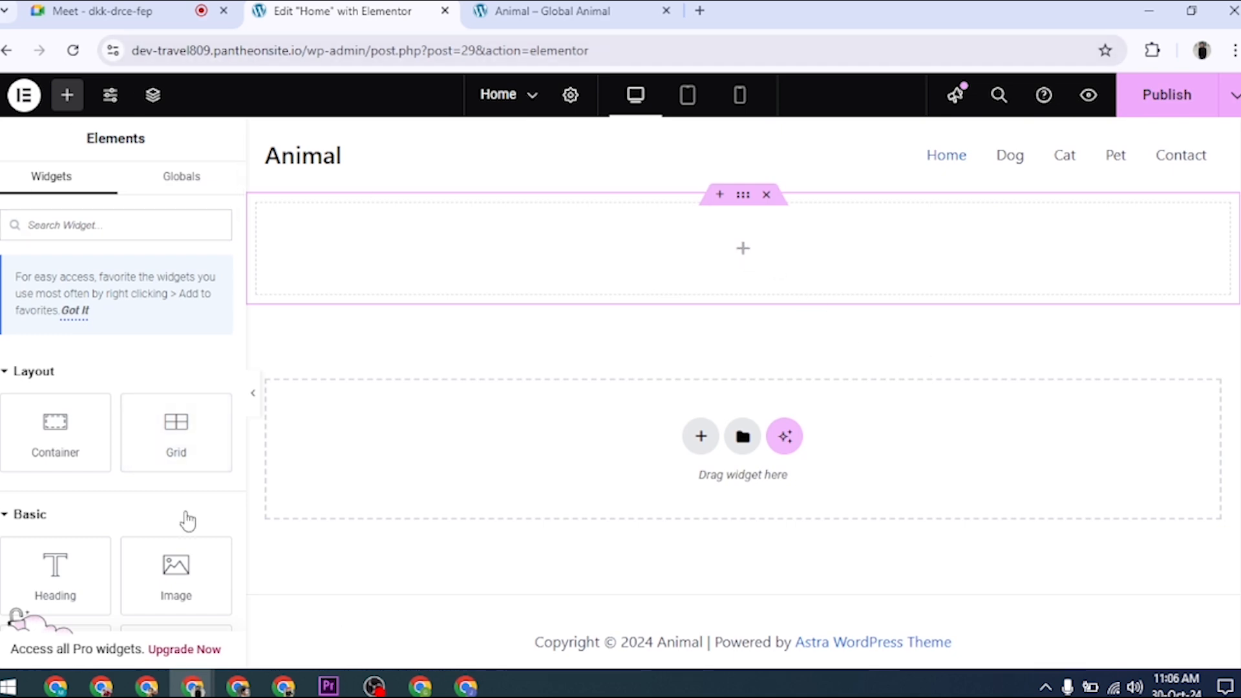
left_click(196, 179)
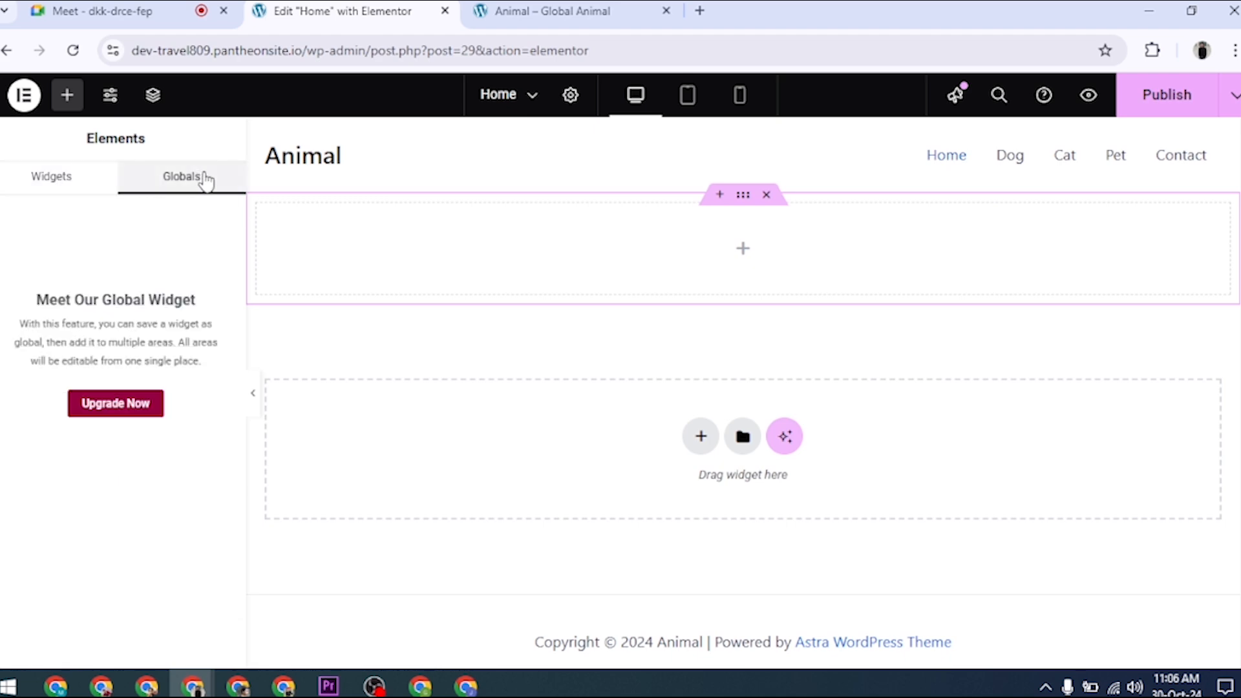
left_click(69, 178)
left_click(90, 387)
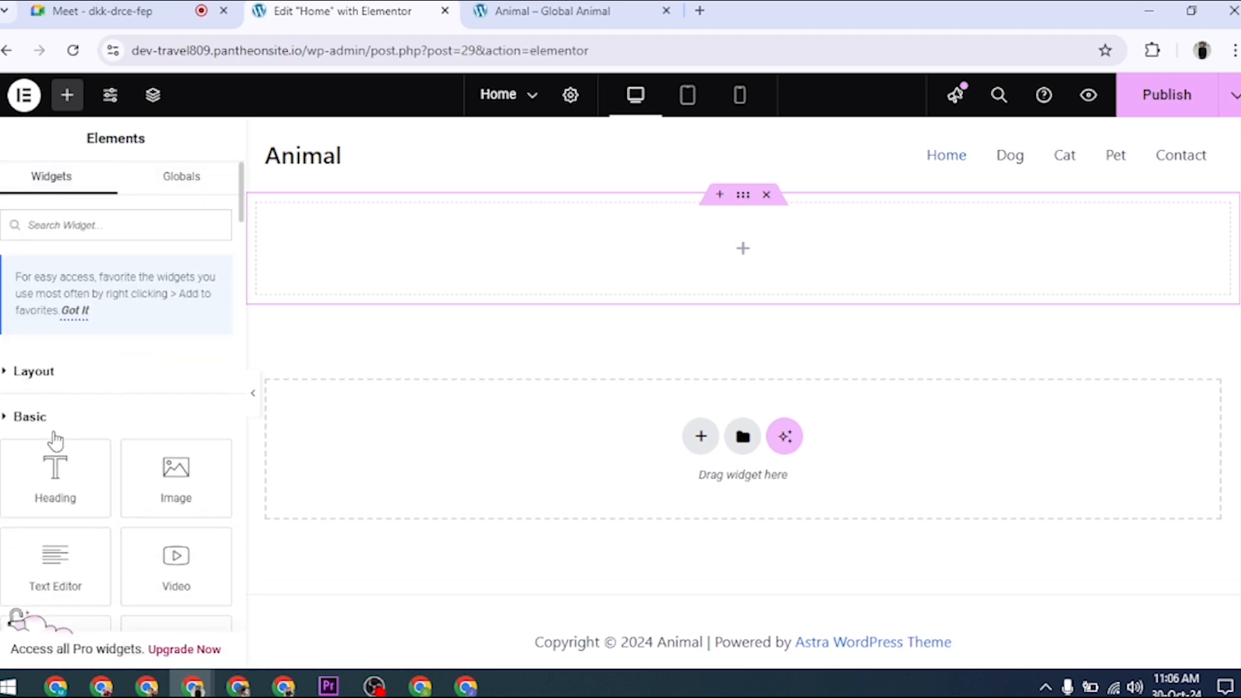
left_click(59, 417)
left_click(54, 463)
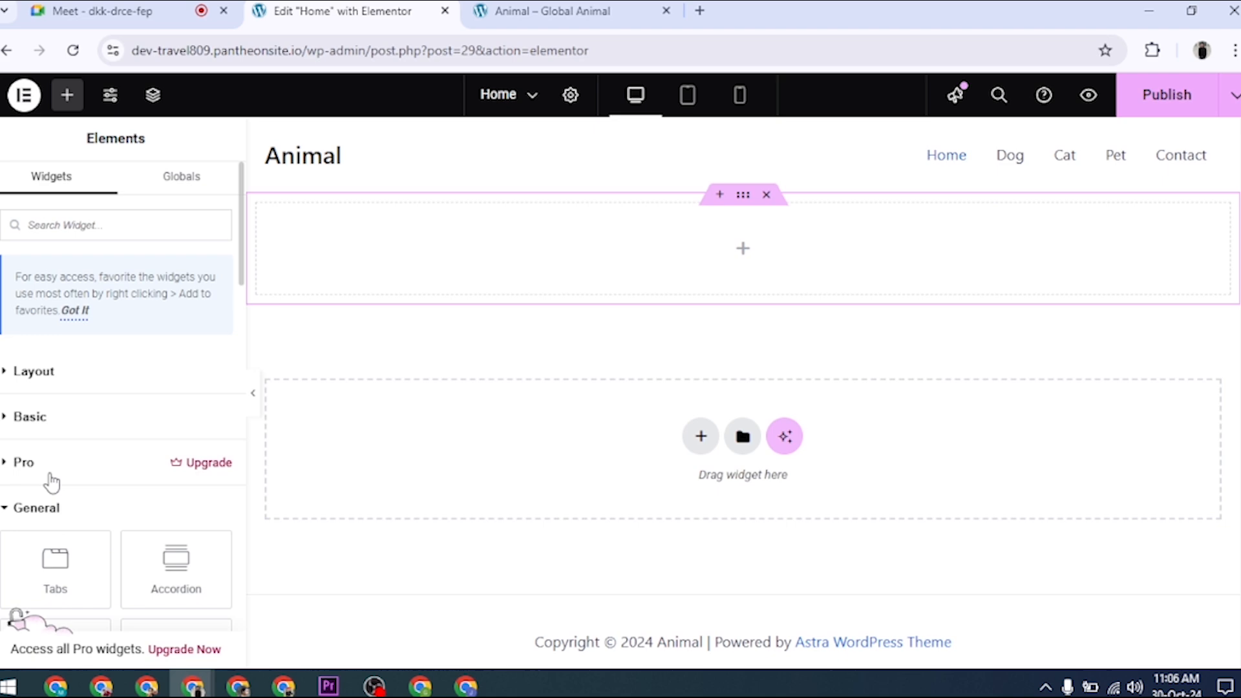
left_click(47, 511)
scroll(71, 479, "down", 2)
left_click(76, 467)
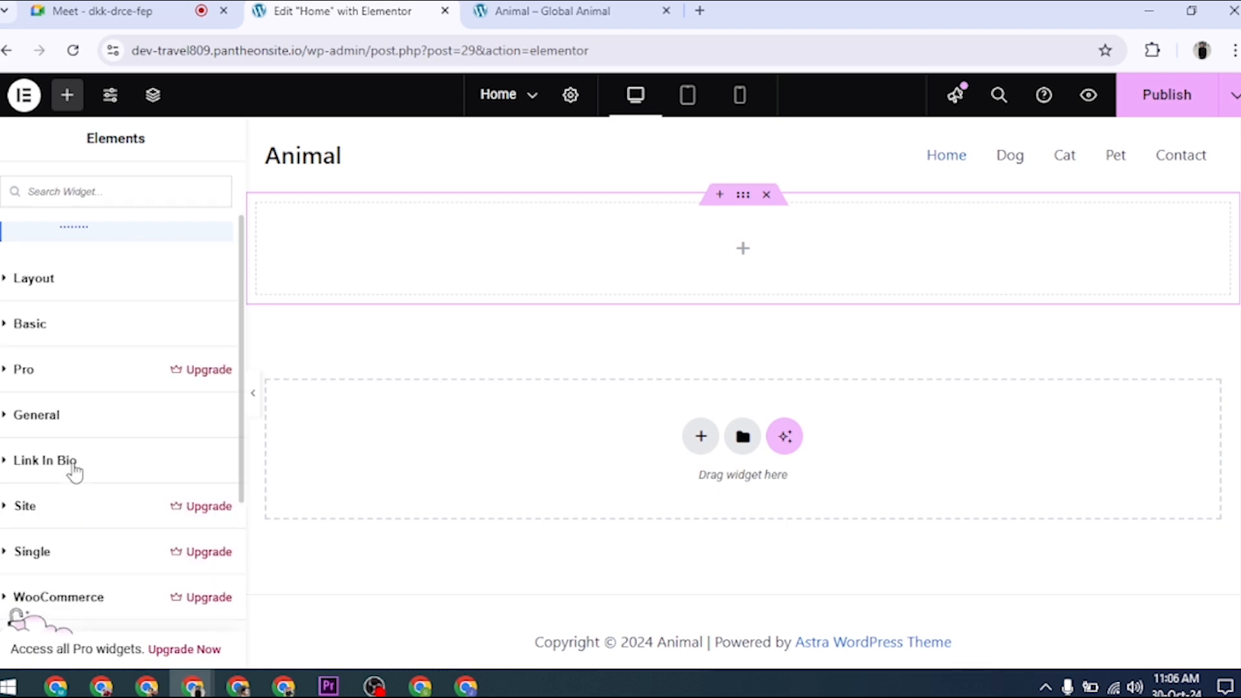
scroll(72, 471, "up", 2)
scroll(87, 393, "down", 2)
scroll(134, 594, "down", 3)
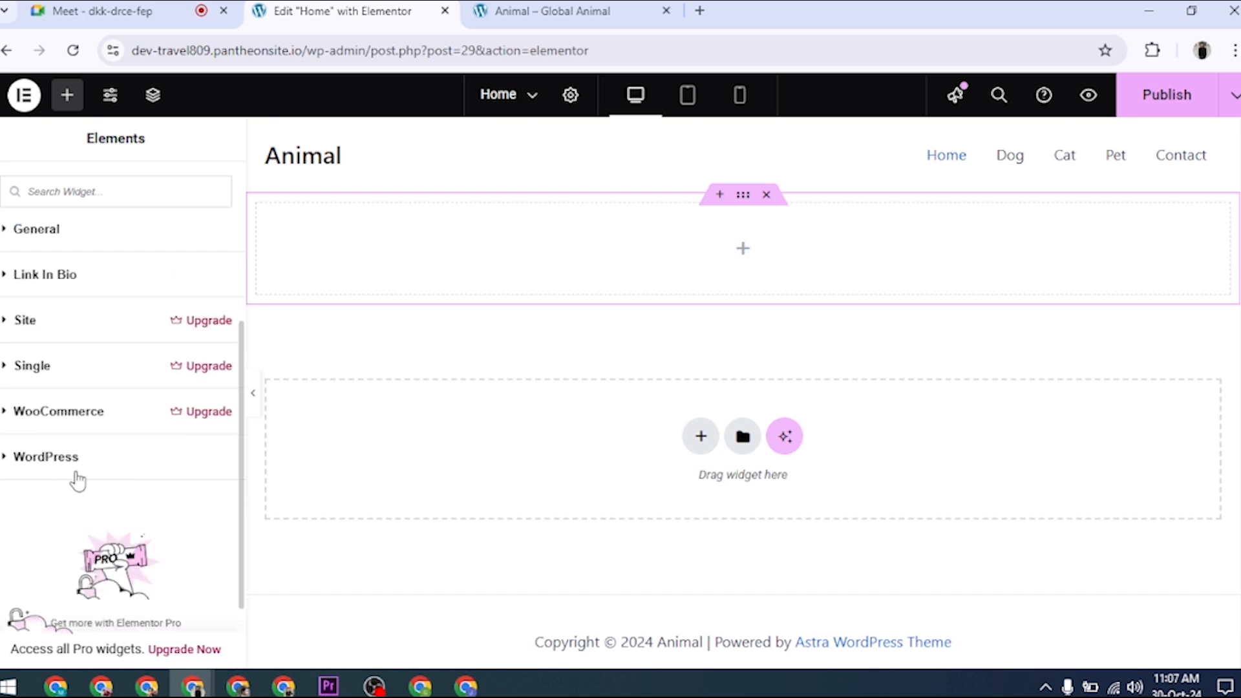
scroll(78, 482, "up", 5)
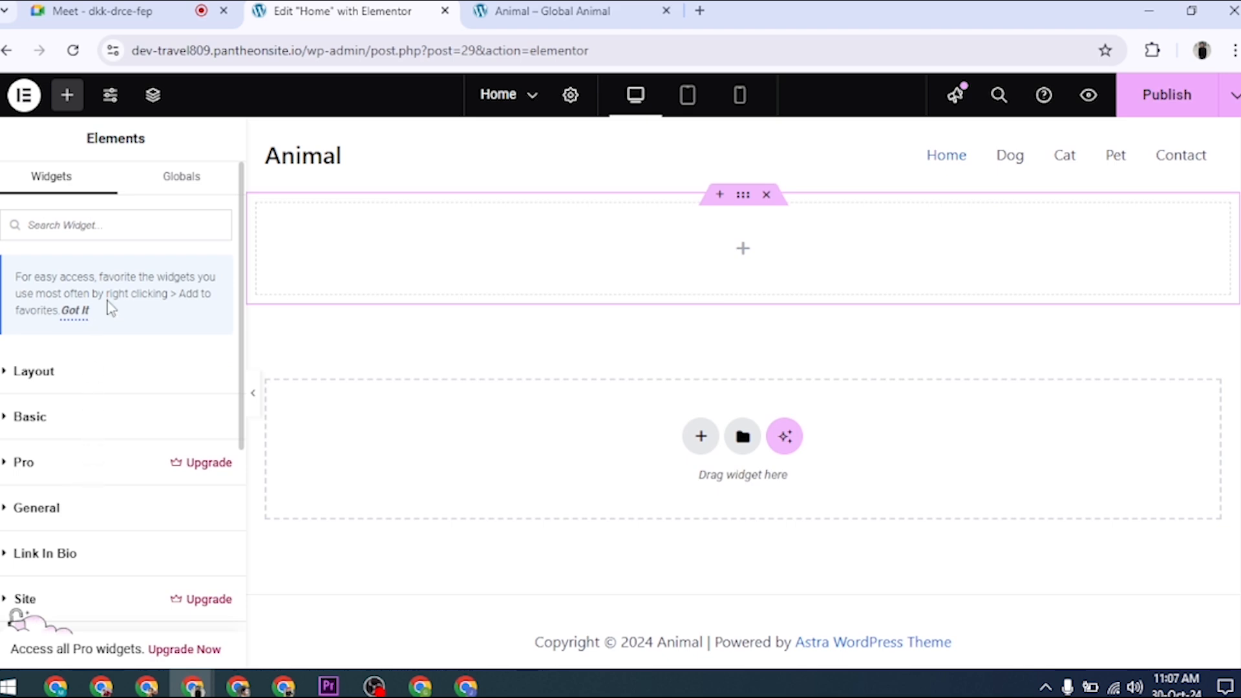
Step: Place a Heading widget from the Basic group inside the new container
left_click(38, 422)
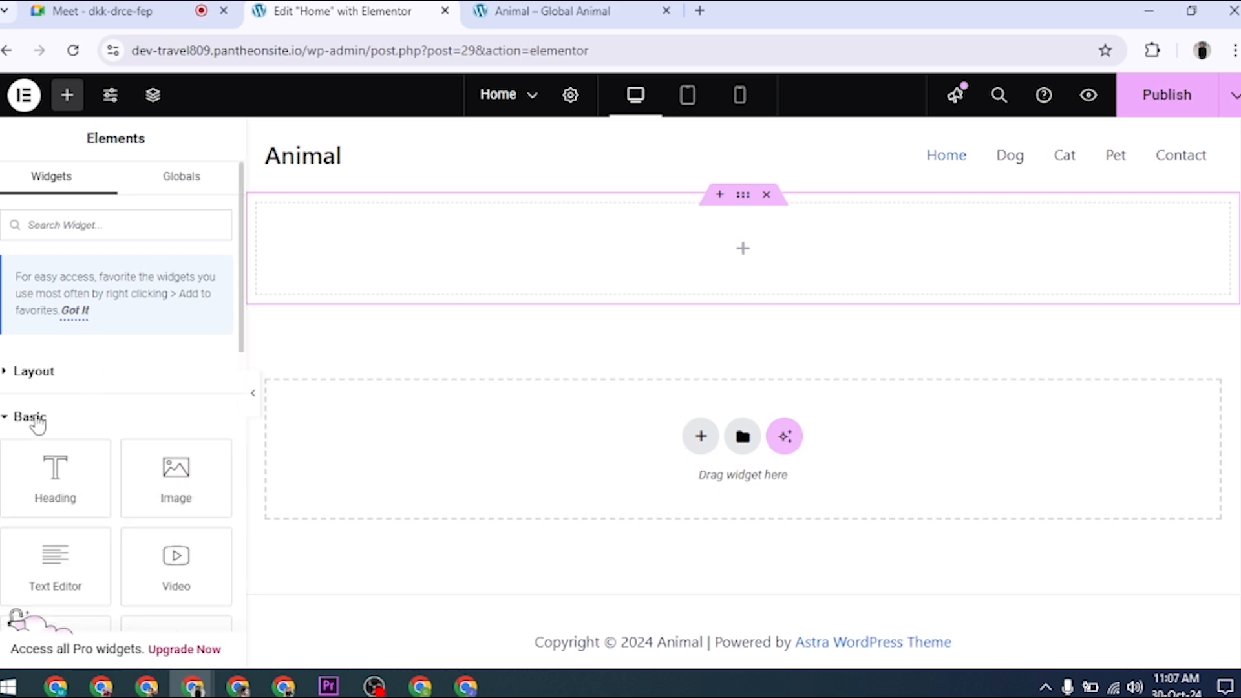
scroll(91, 334, "down", 2)
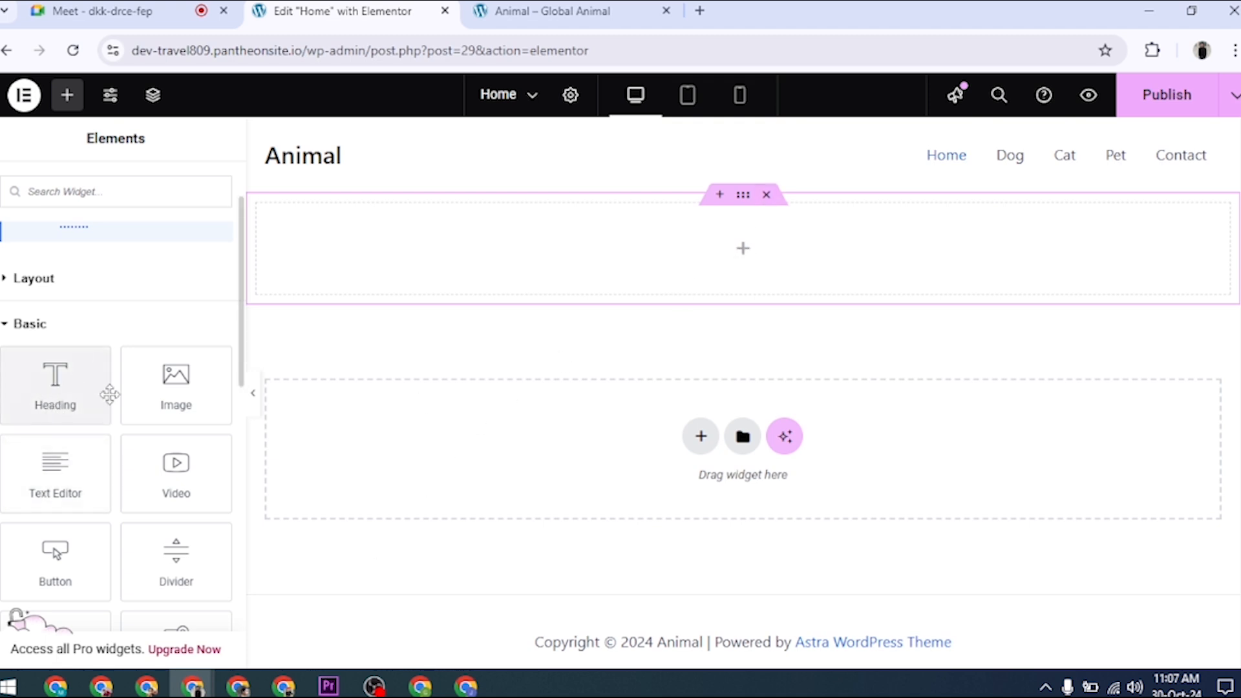
left_click_drag(50, 399, 723, 257)
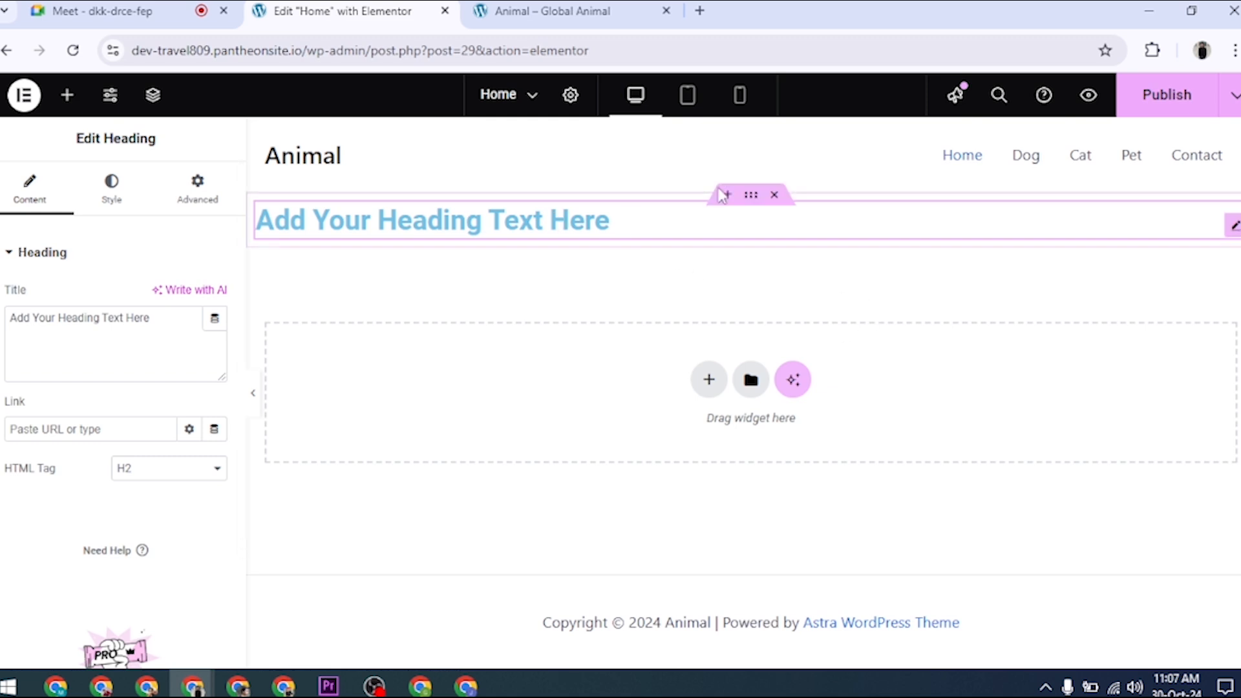
Step: Review the container's layout settings and the heading's content, style and advanced settings
left_click(754, 194)
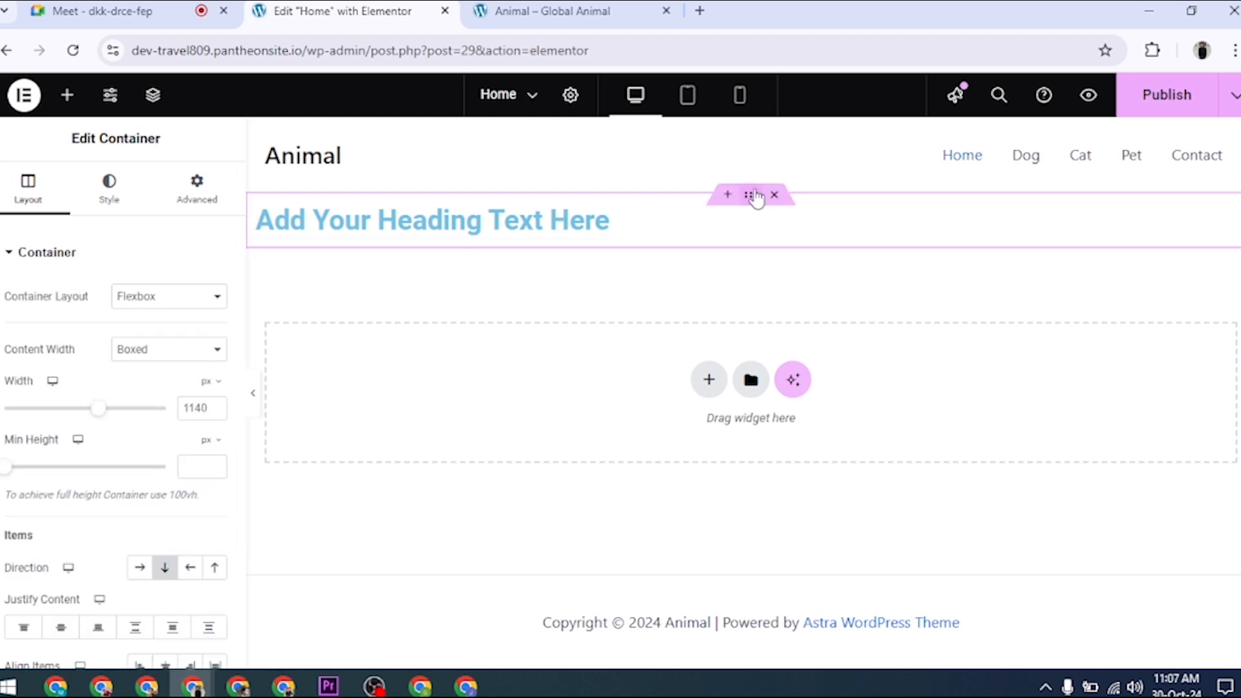
left_click(52, 254)
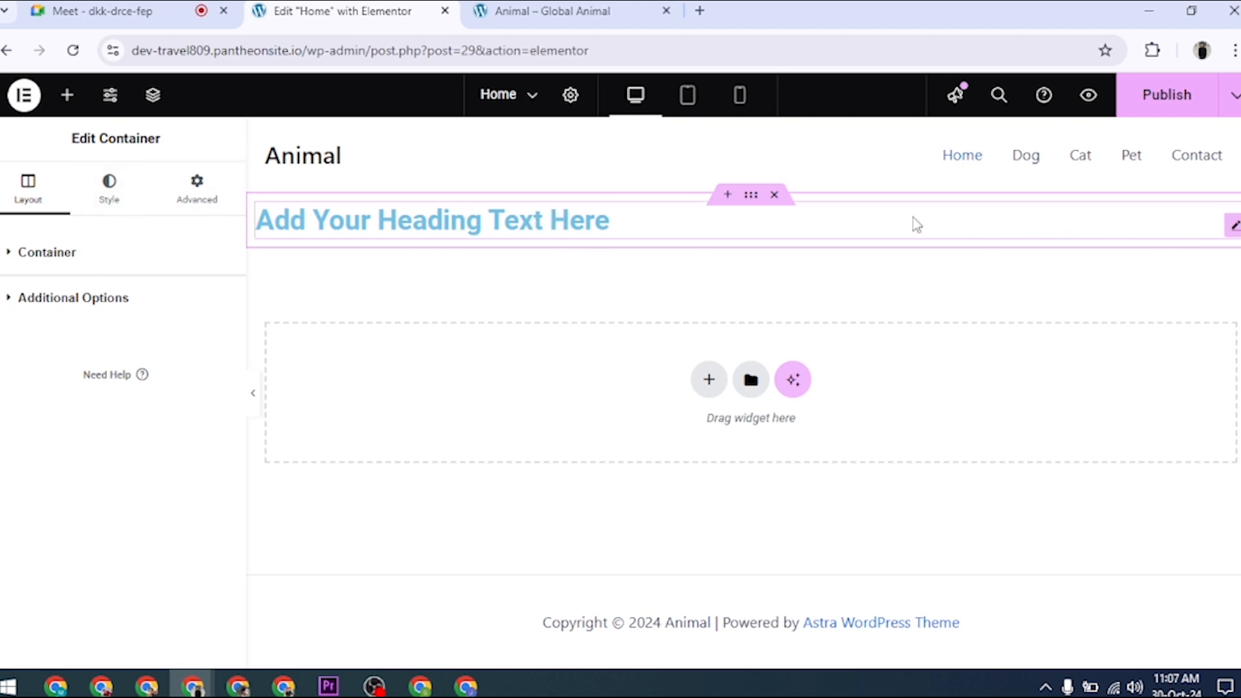
left_click(835, 215)
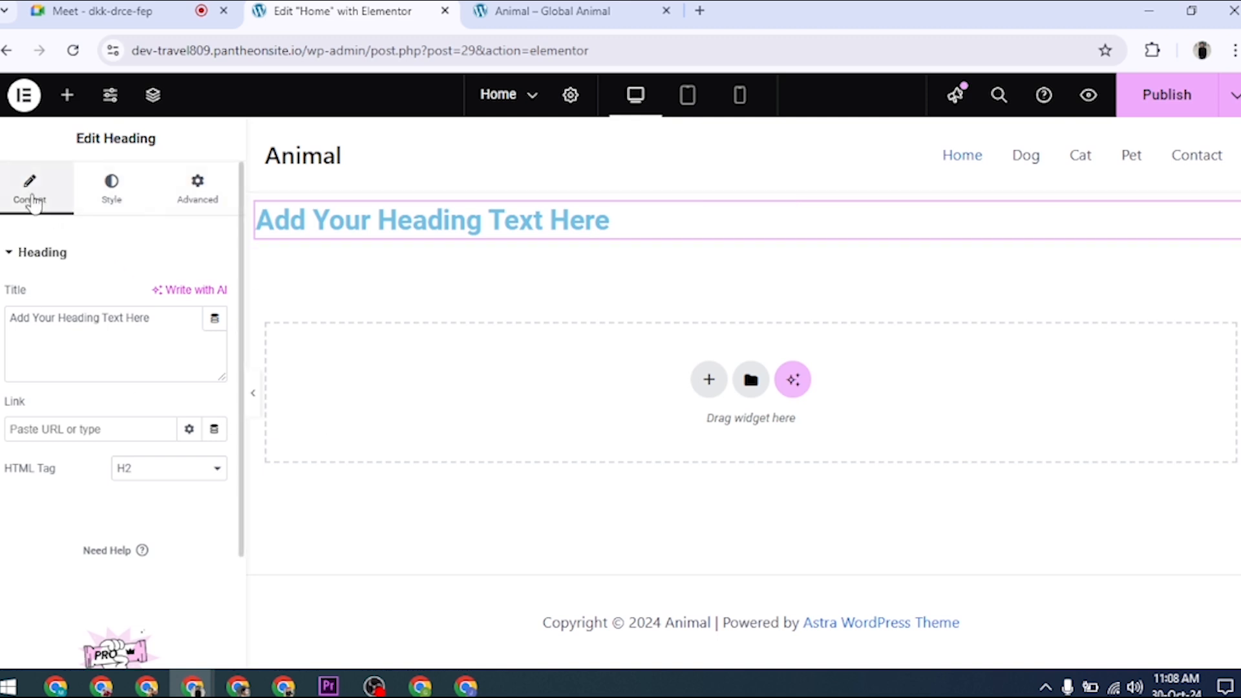
left_click(125, 203)
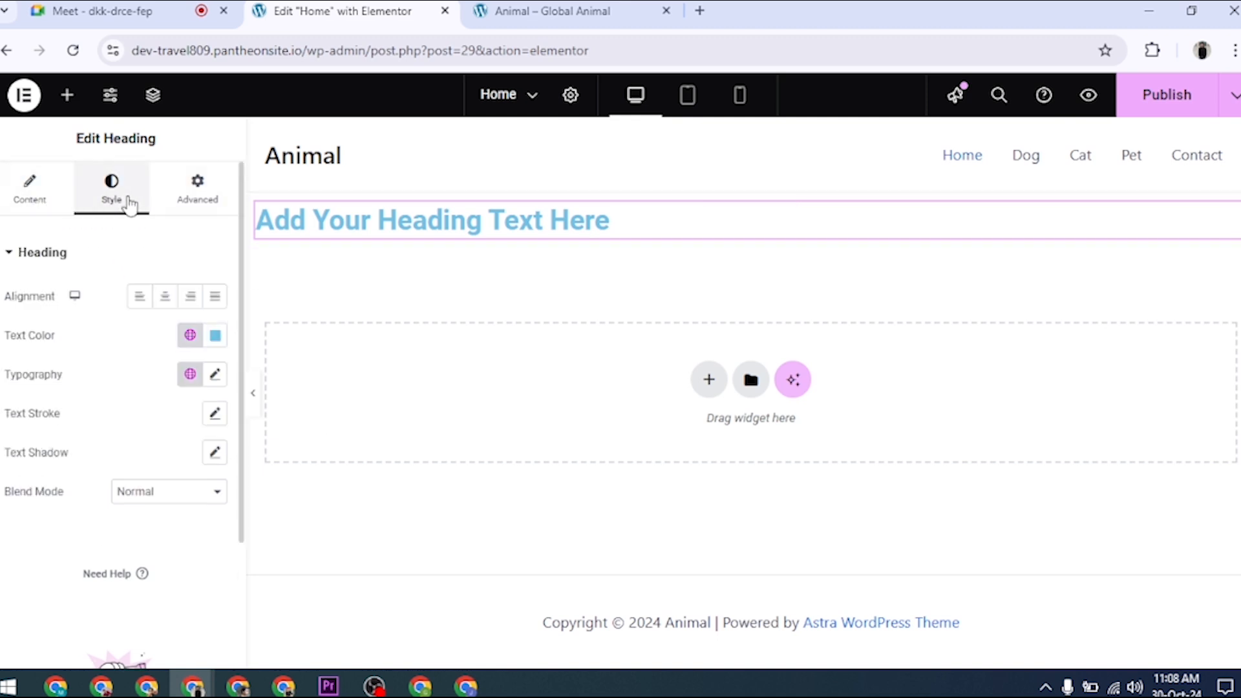
left_click(190, 202)
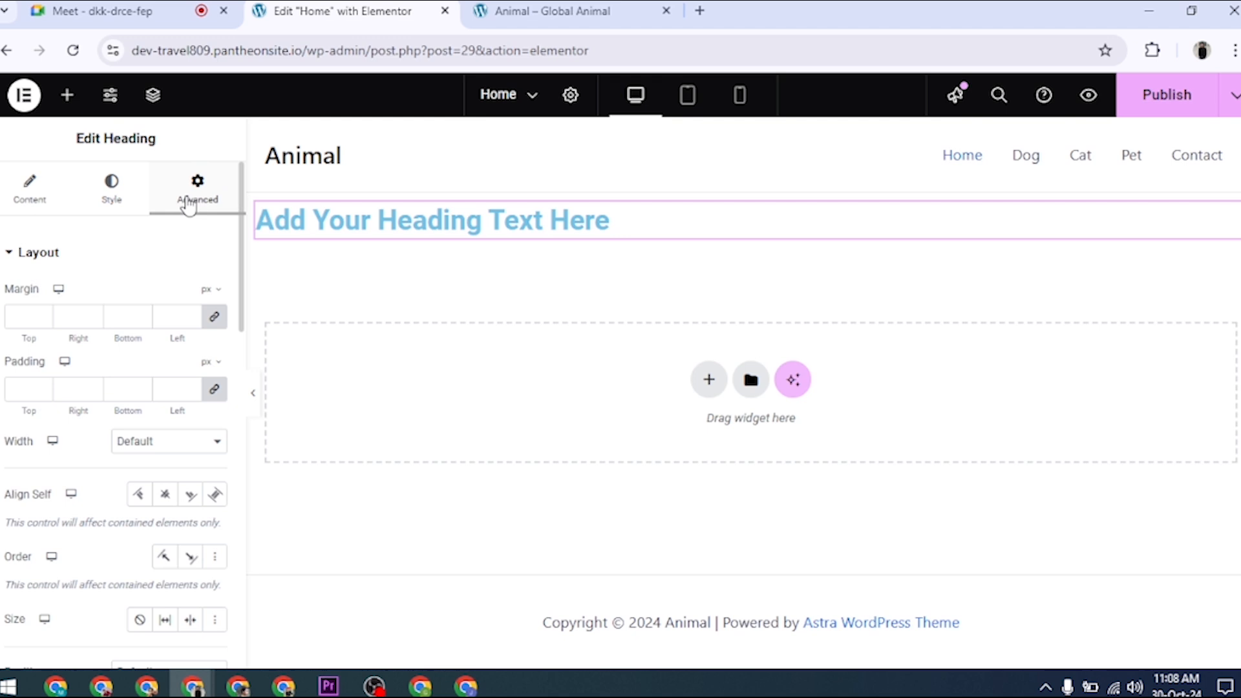
left_click(30, 195)
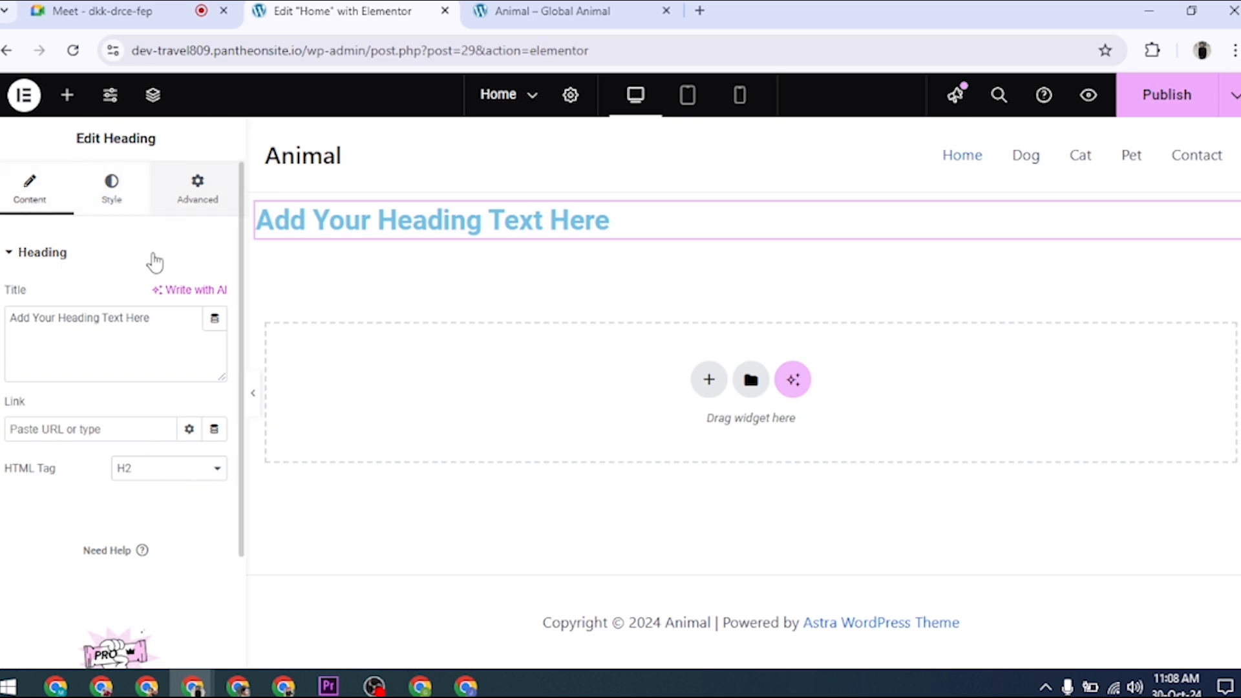
left_click(25, 252)
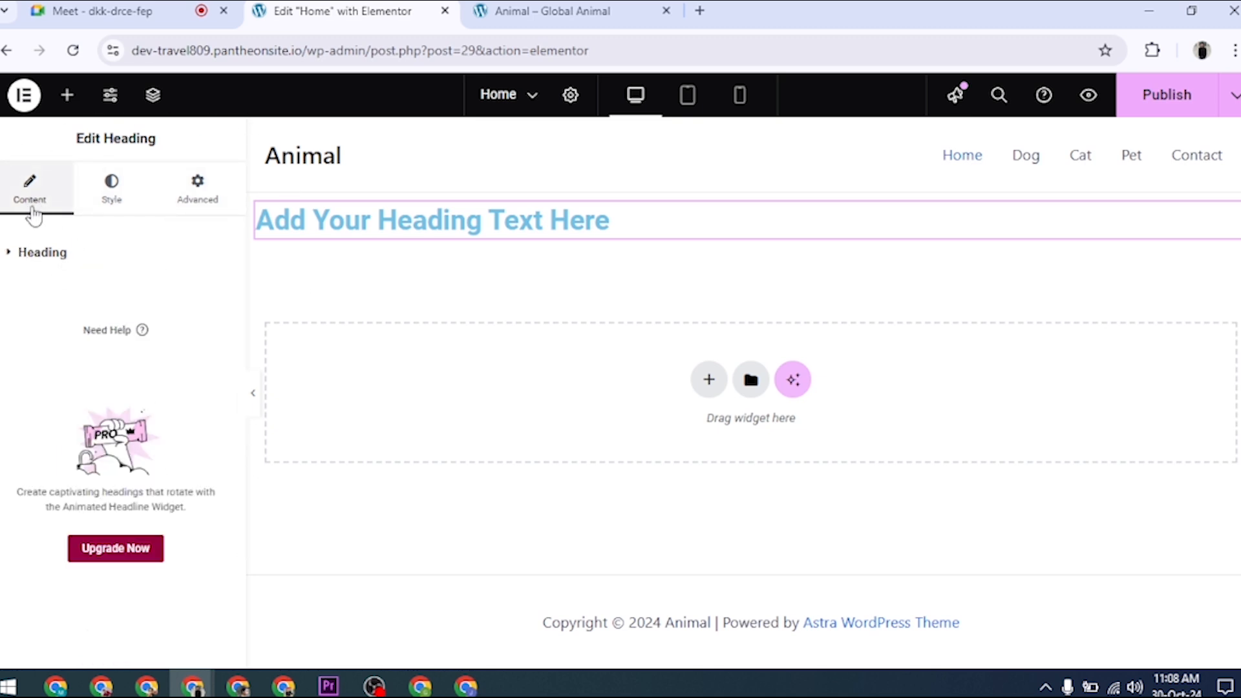
left_click(35, 255)
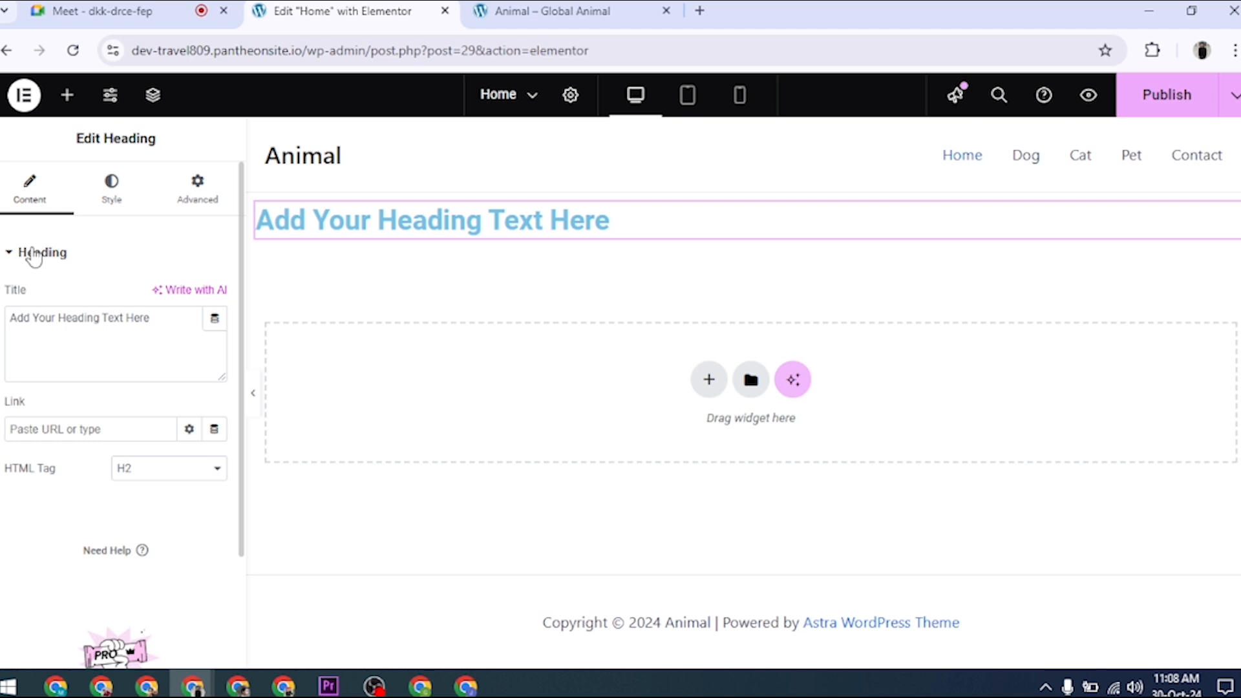
Step: Replace the heading's placeholder title with "The Best Mobile in 2024"
left_click(171, 317)
key("ctrl+a")
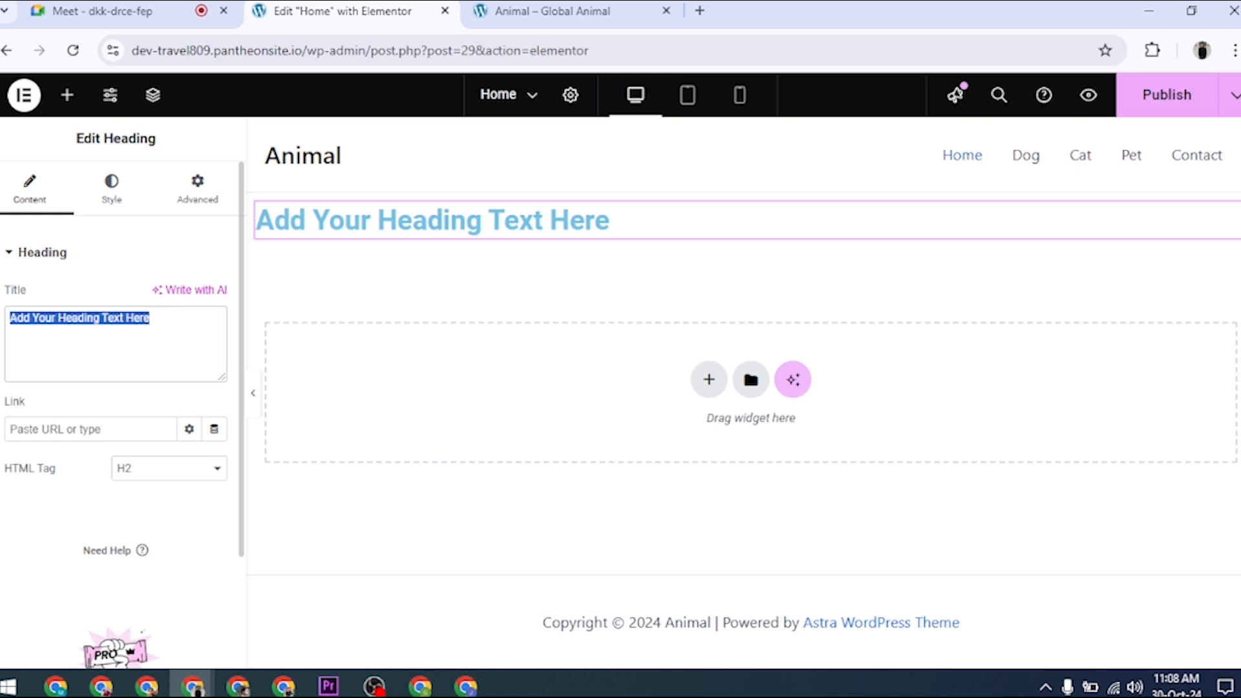
left_click(601, 223)
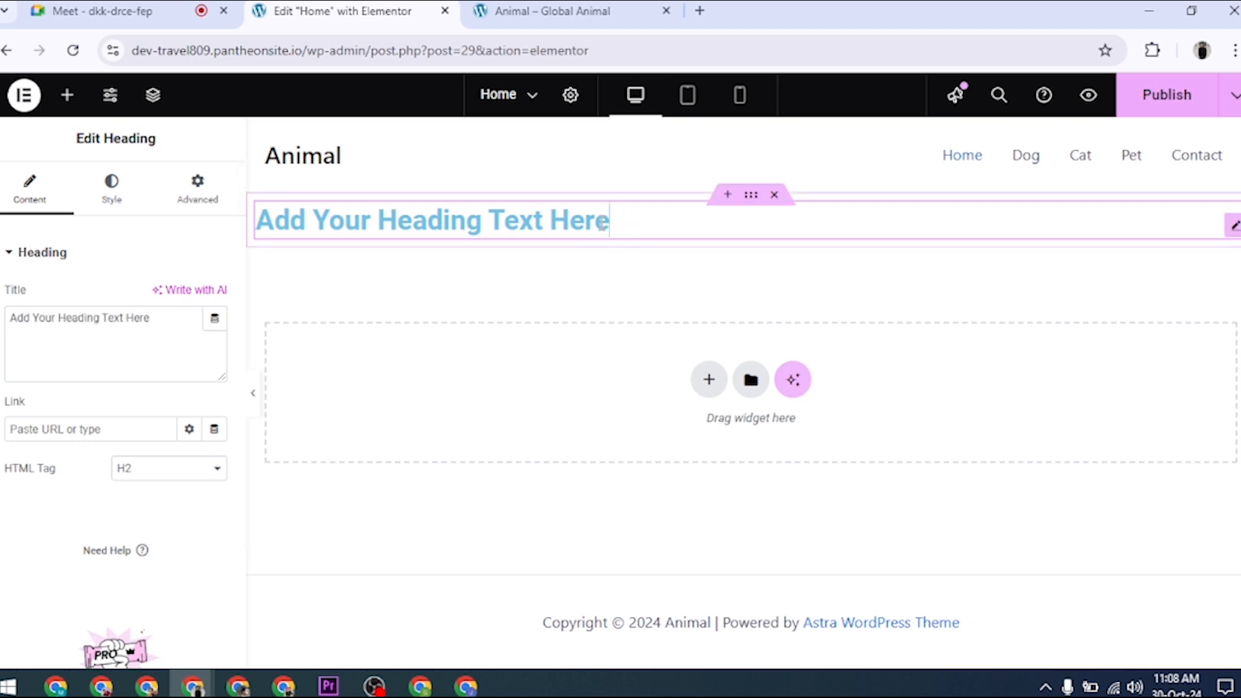
left_click_drag(616, 220, 491, 230)
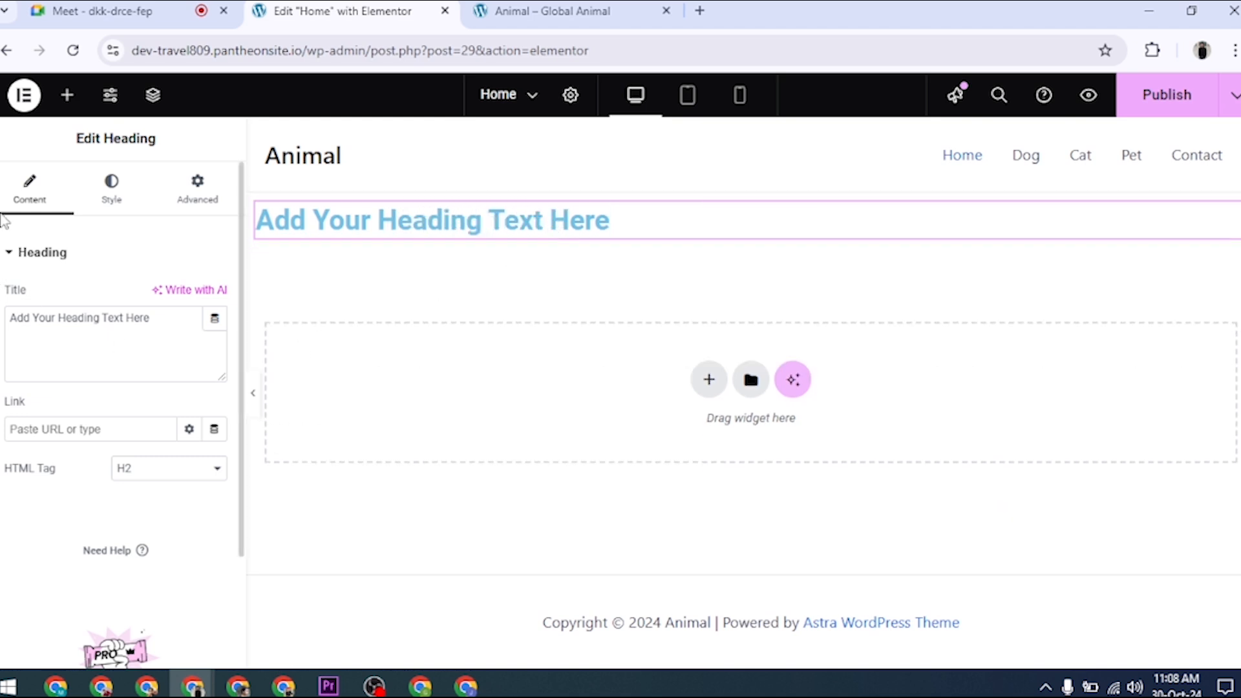
triple_click(172, 317)
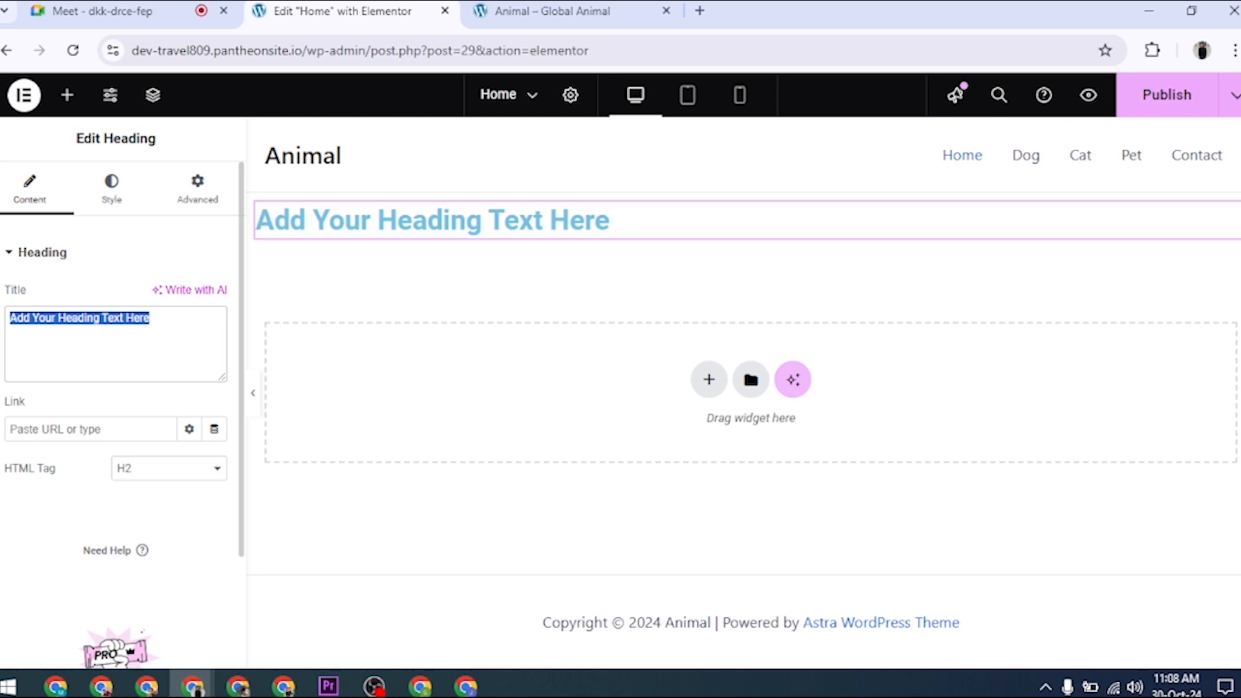
type("T")
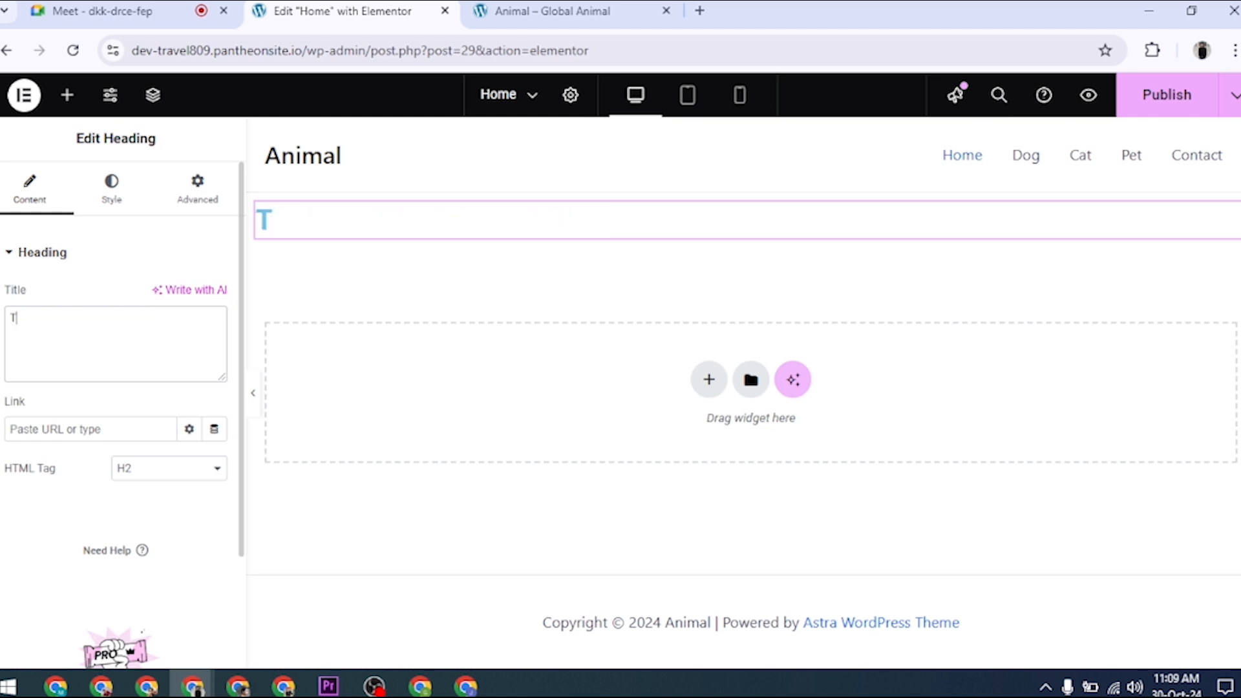
type("he Best M")
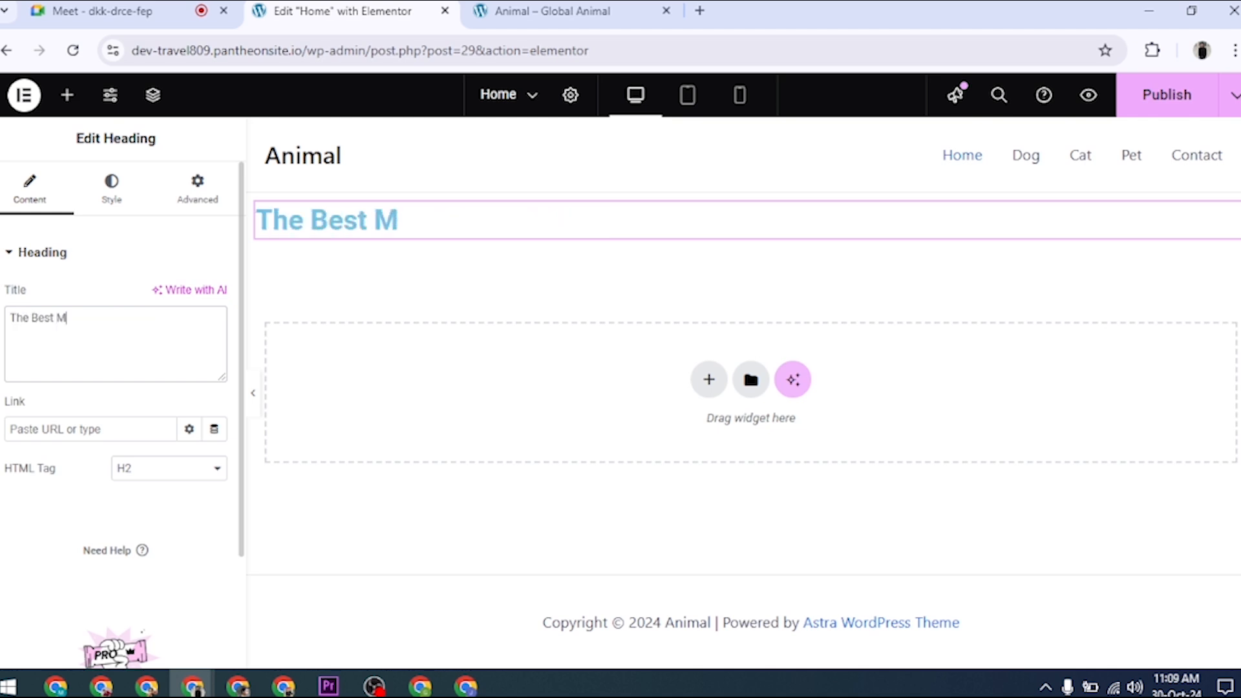
type("obile in")
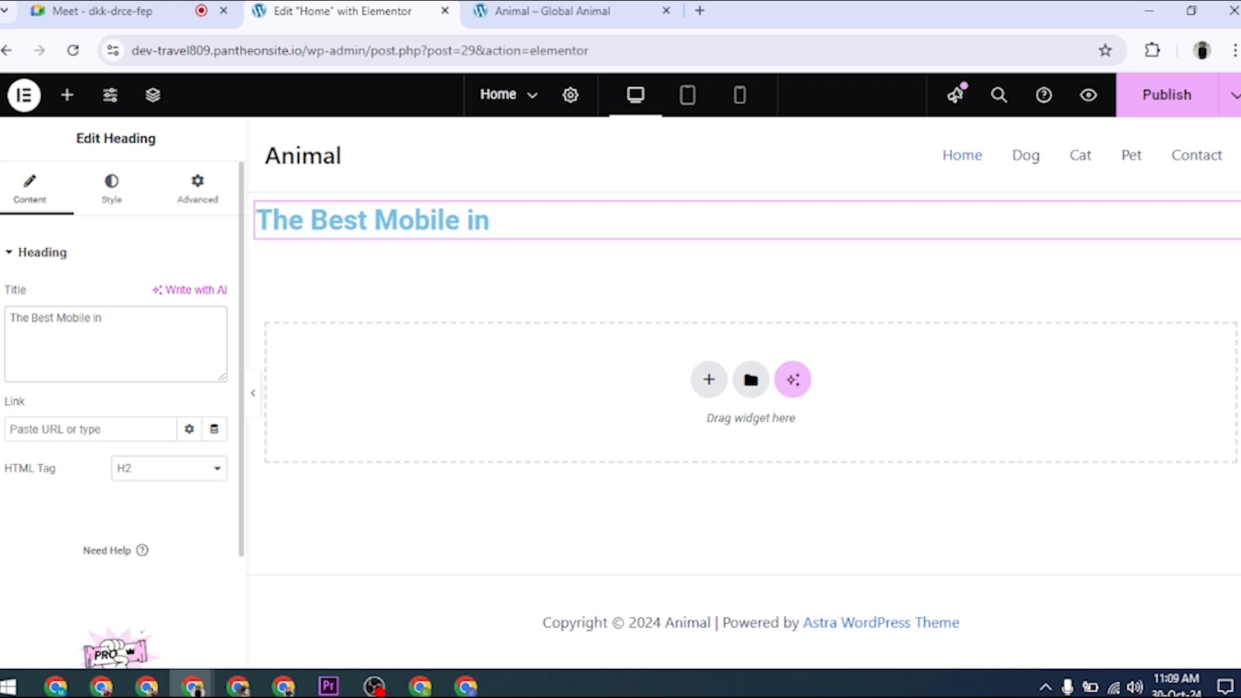
type(" 2024")
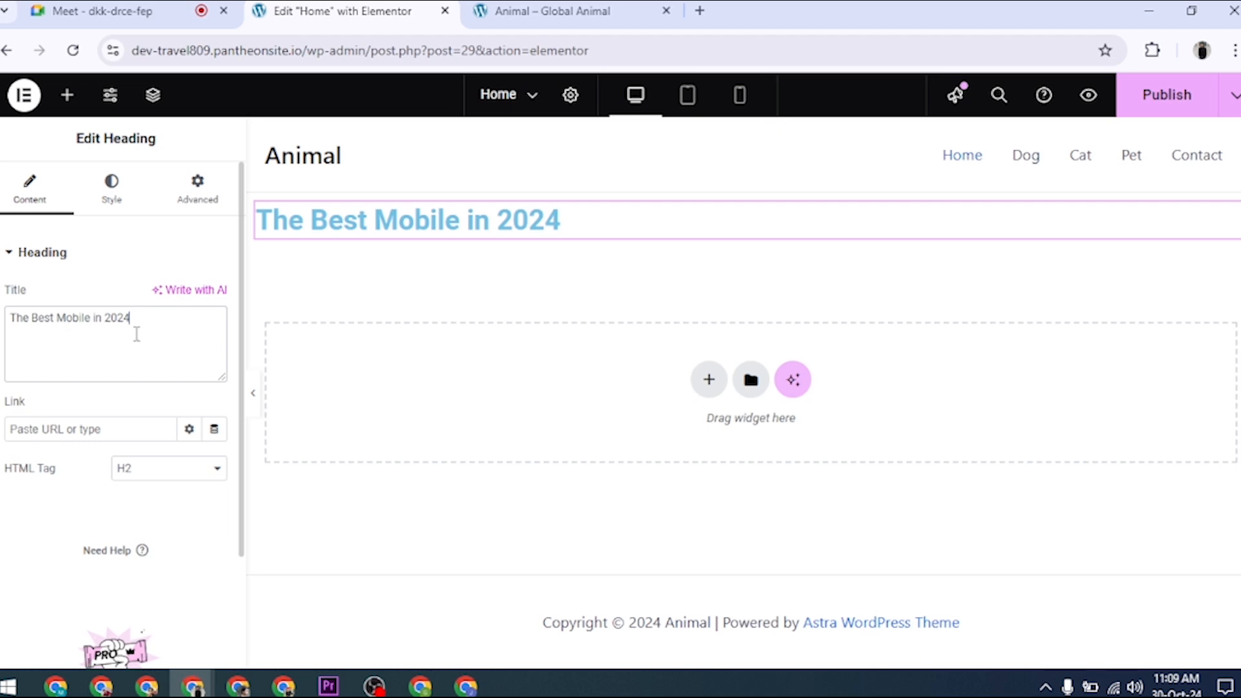
left_click_drag(166, 323, 1, 305)
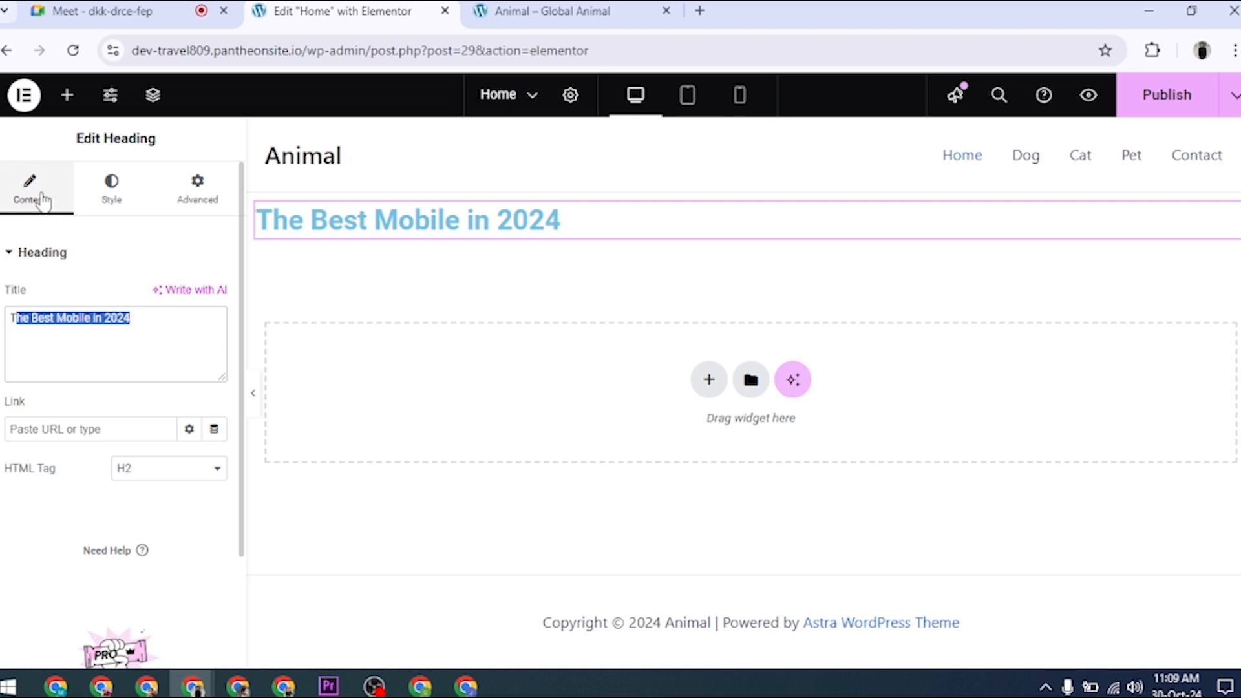
left_click(155, 316)
left_click_drag(148, 317, 9, 318)
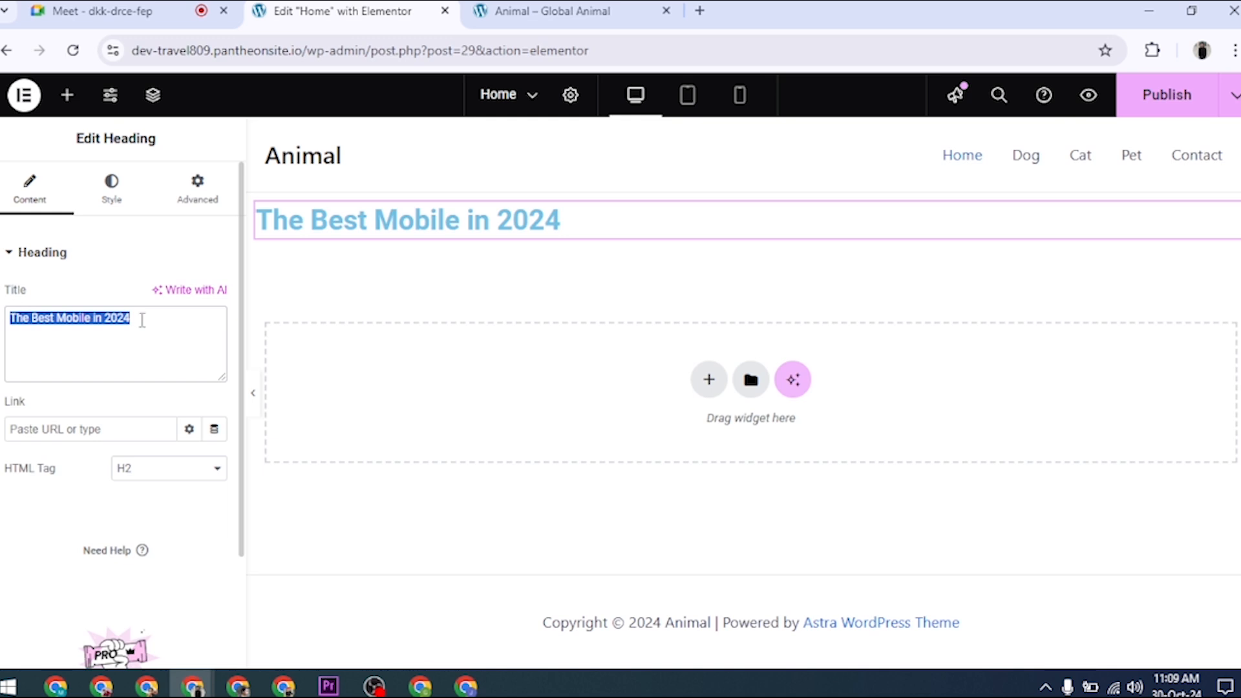
left_click(153, 319)
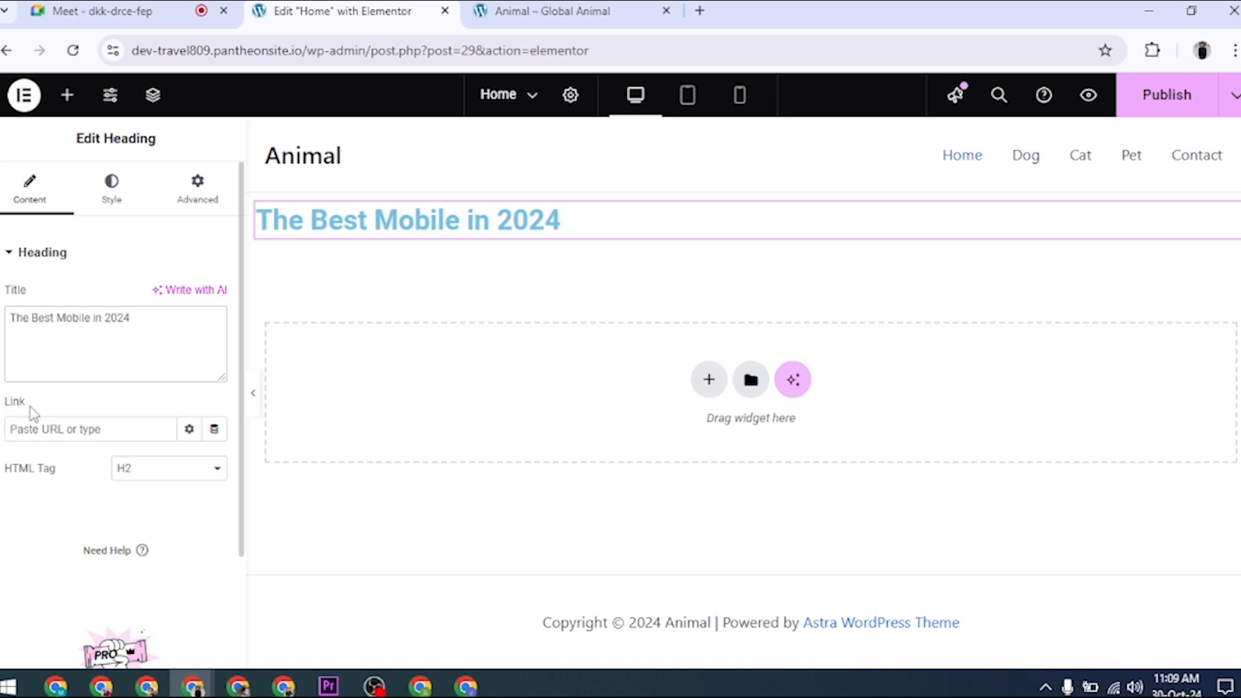
Step: Link the heading to animalabout.com
left_click(68, 436)
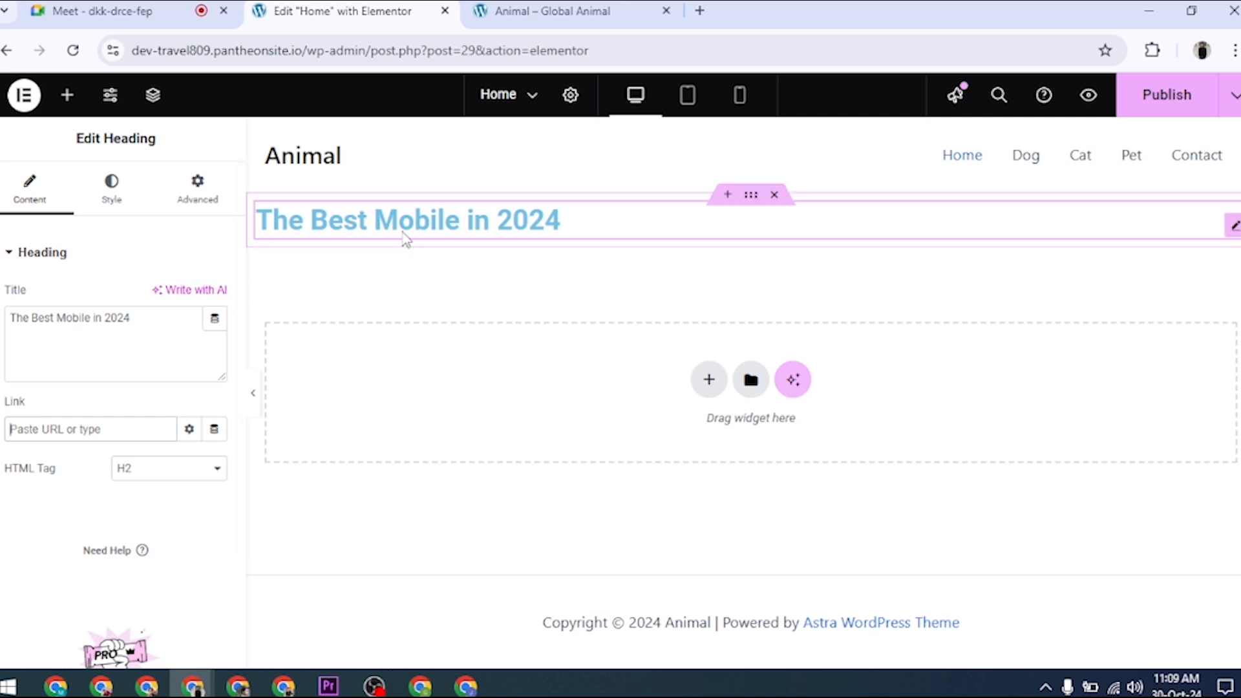
left_click(81, 425)
type("animalabout.com")
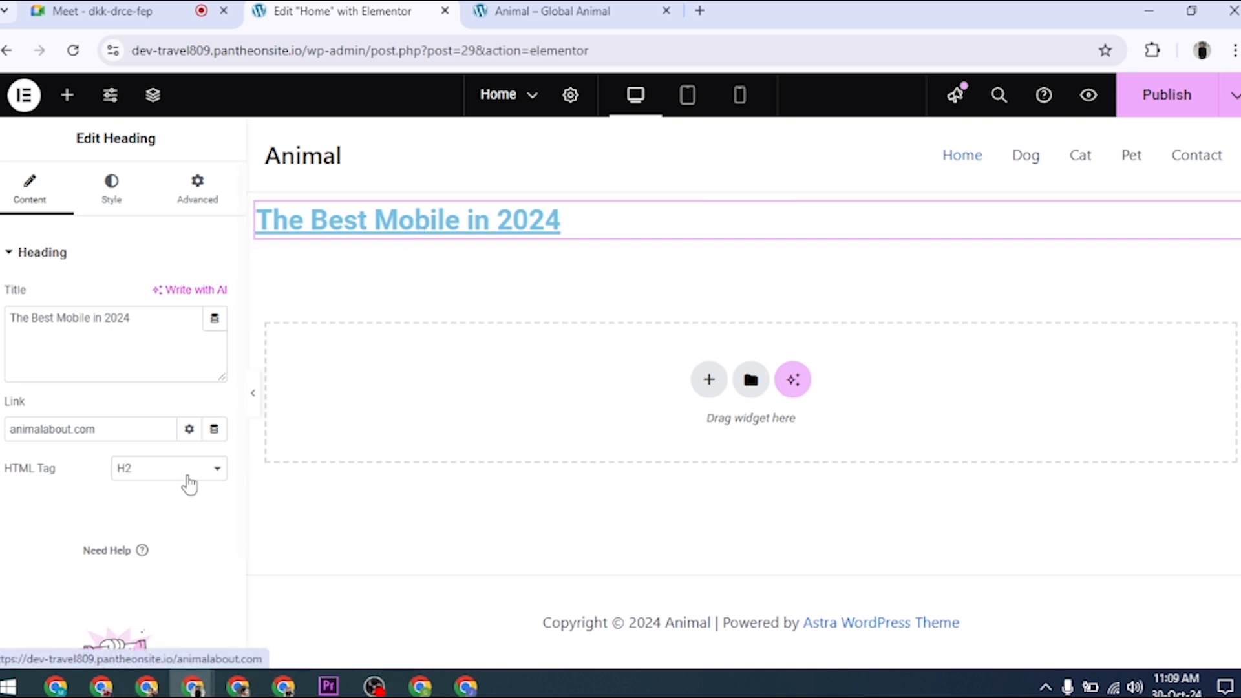
left_click_drag(103, 433, 6, 442)
left_click(13, 535)
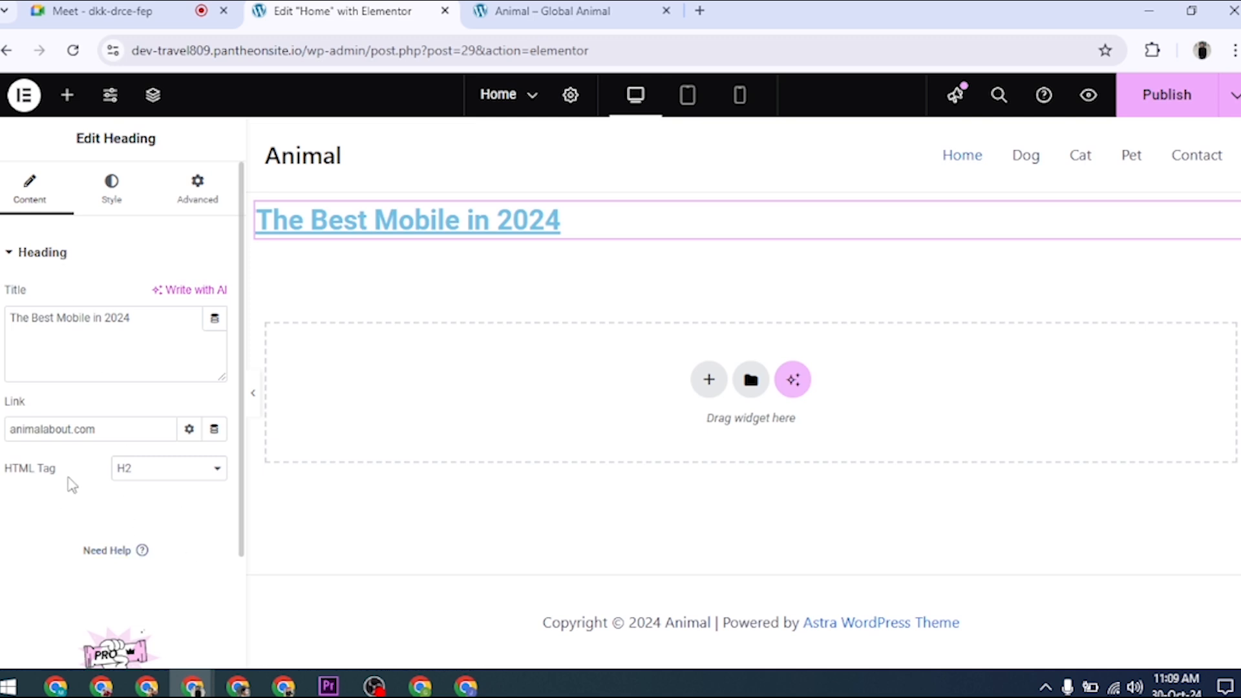
Step: Try the heading's HTML tag as H1, H2, H3 and H4 in turn to compare the text sizes
left_click(134, 473)
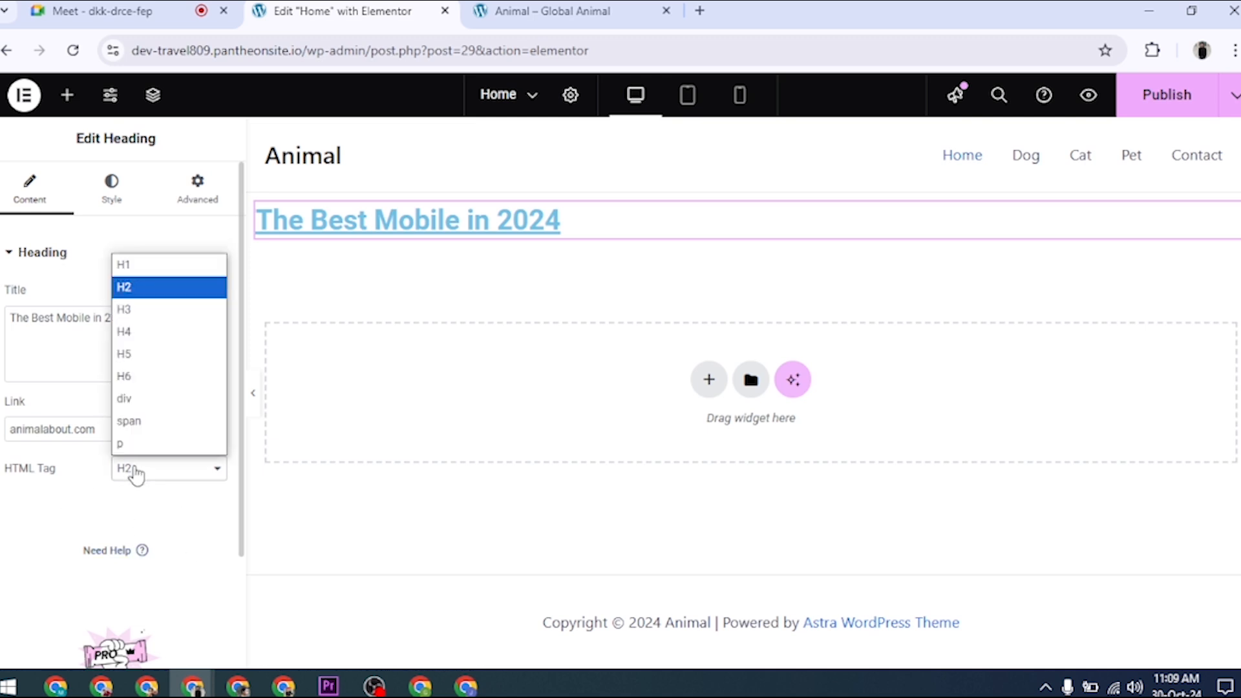
left_click(142, 264)
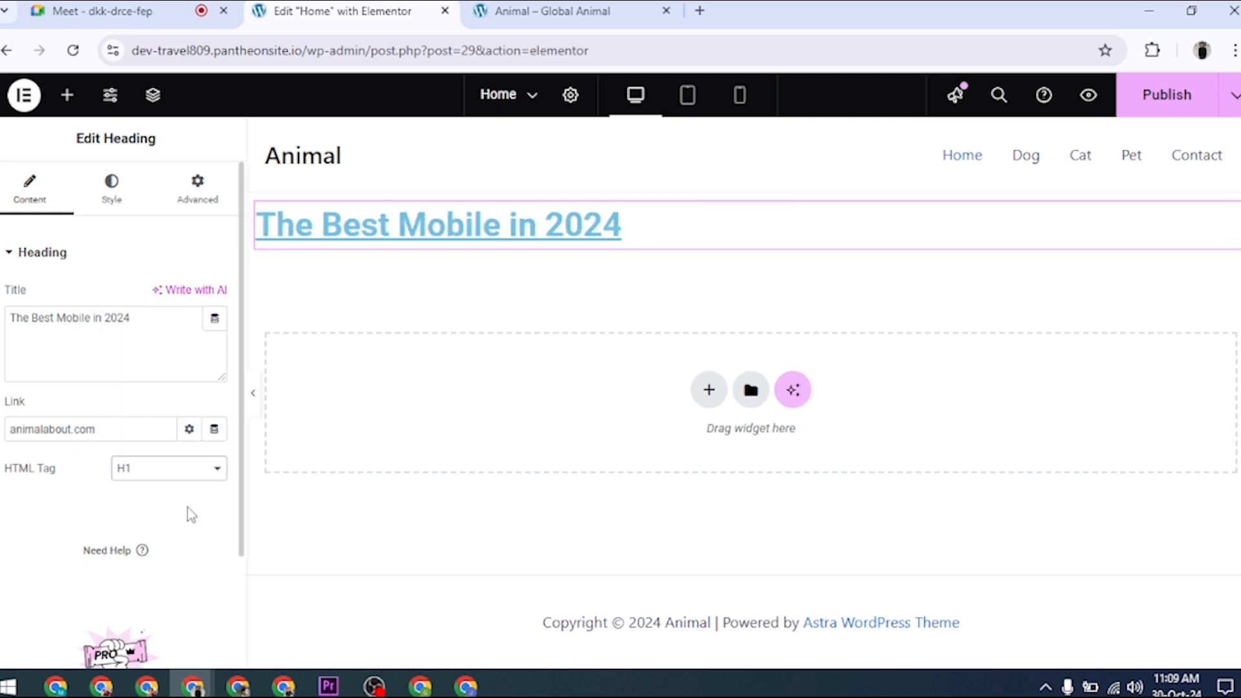
left_click(167, 478)
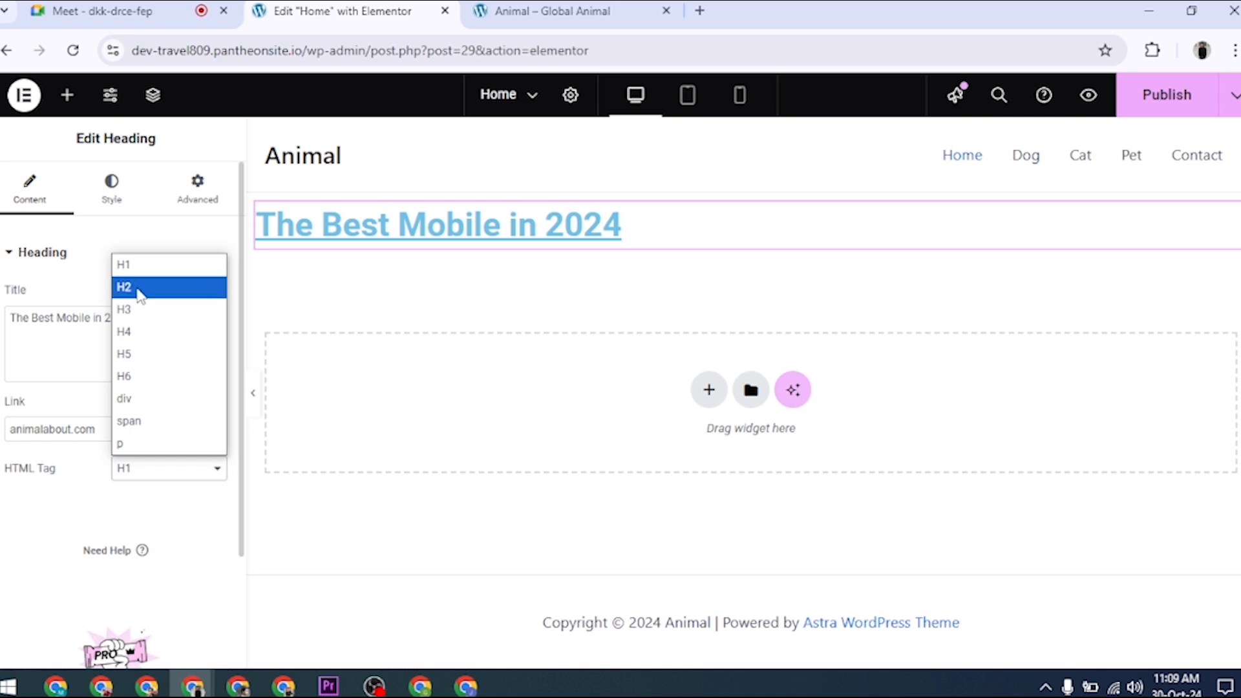
left_click(141, 286)
left_click(151, 466)
left_click(161, 309)
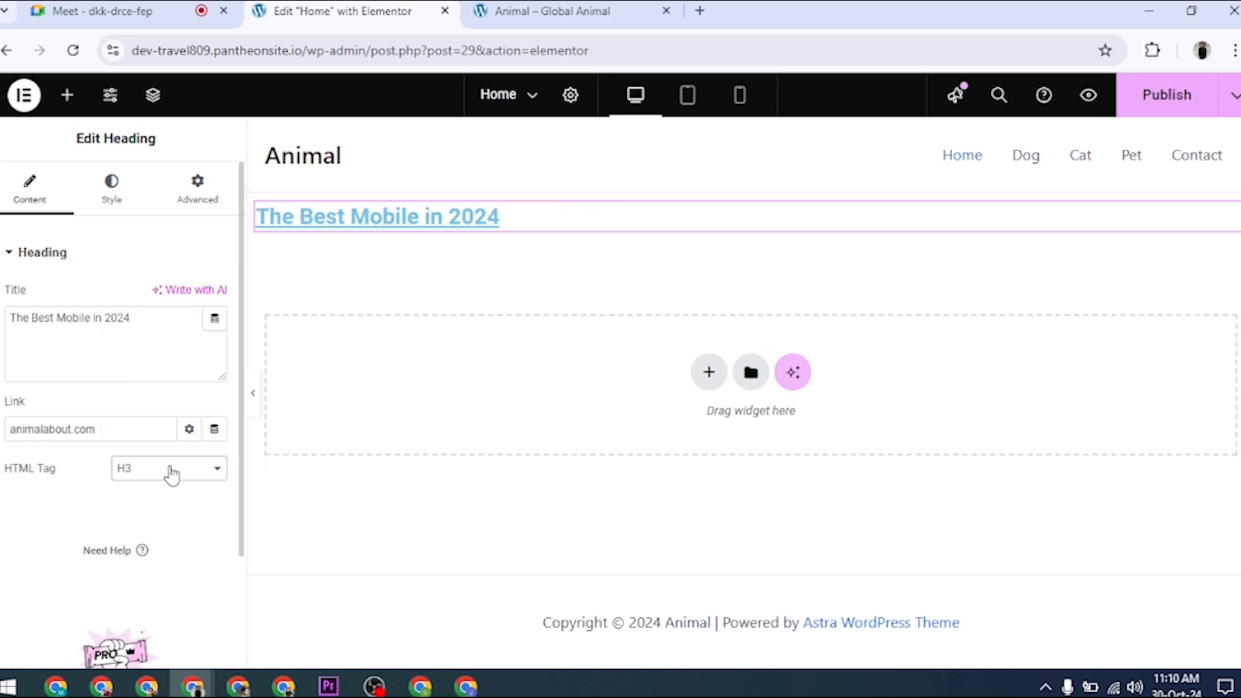
left_click(172, 471)
left_click(171, 331)
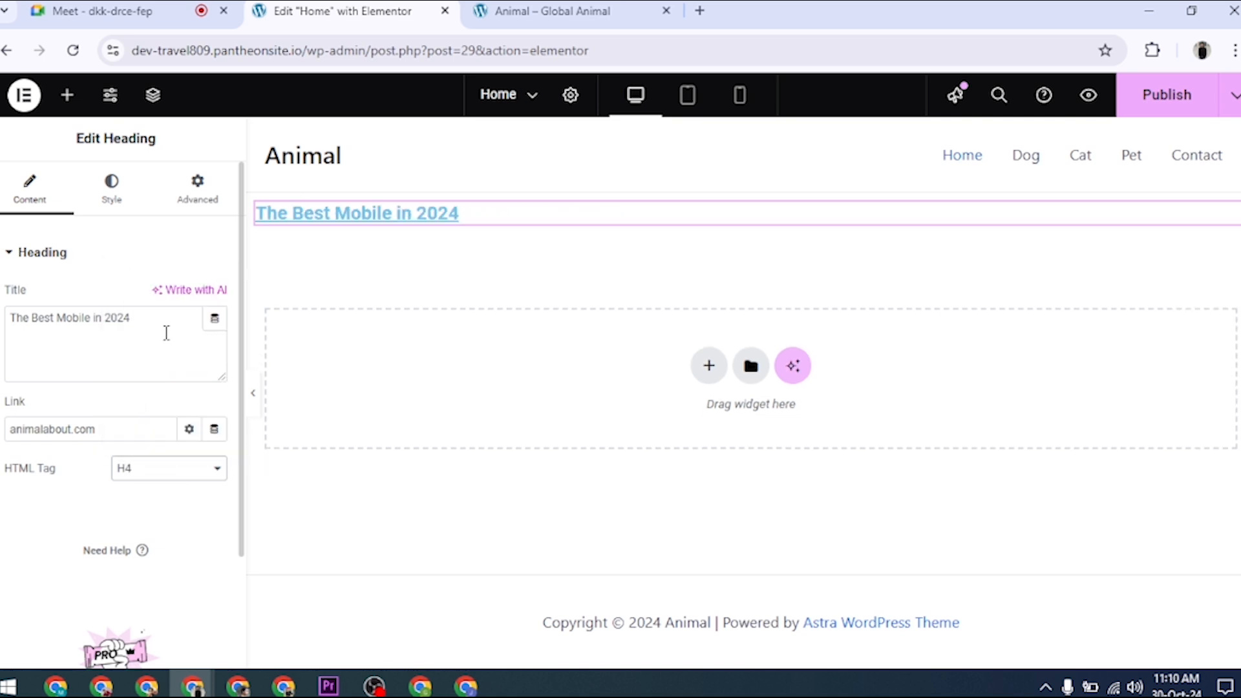
Step: Set the heading's HTML tag to H1
left_click(166, 474)
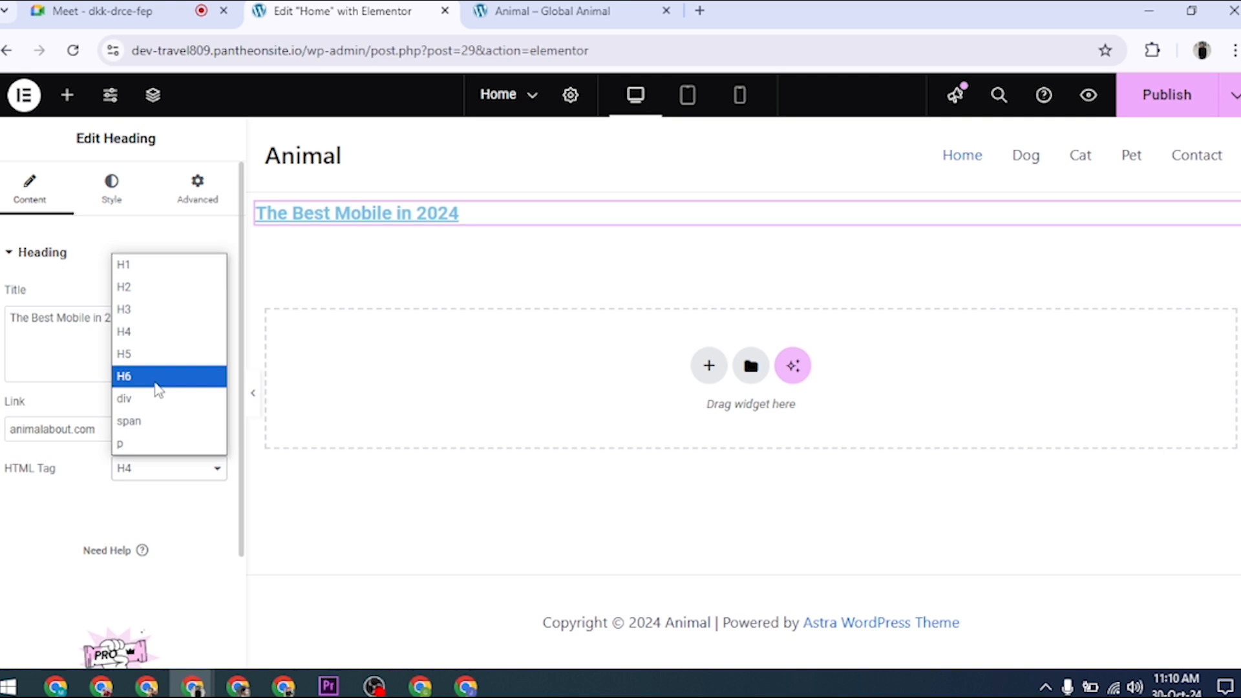
left_click(142, 265)
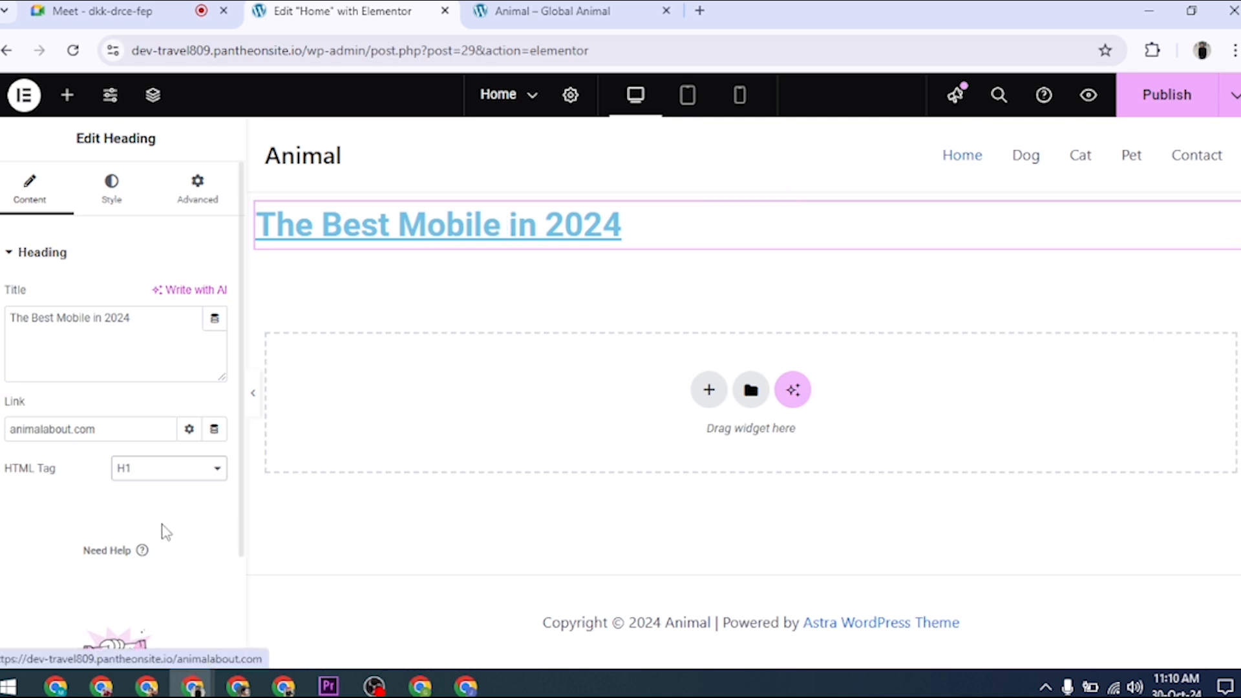
left_click(162, 472)
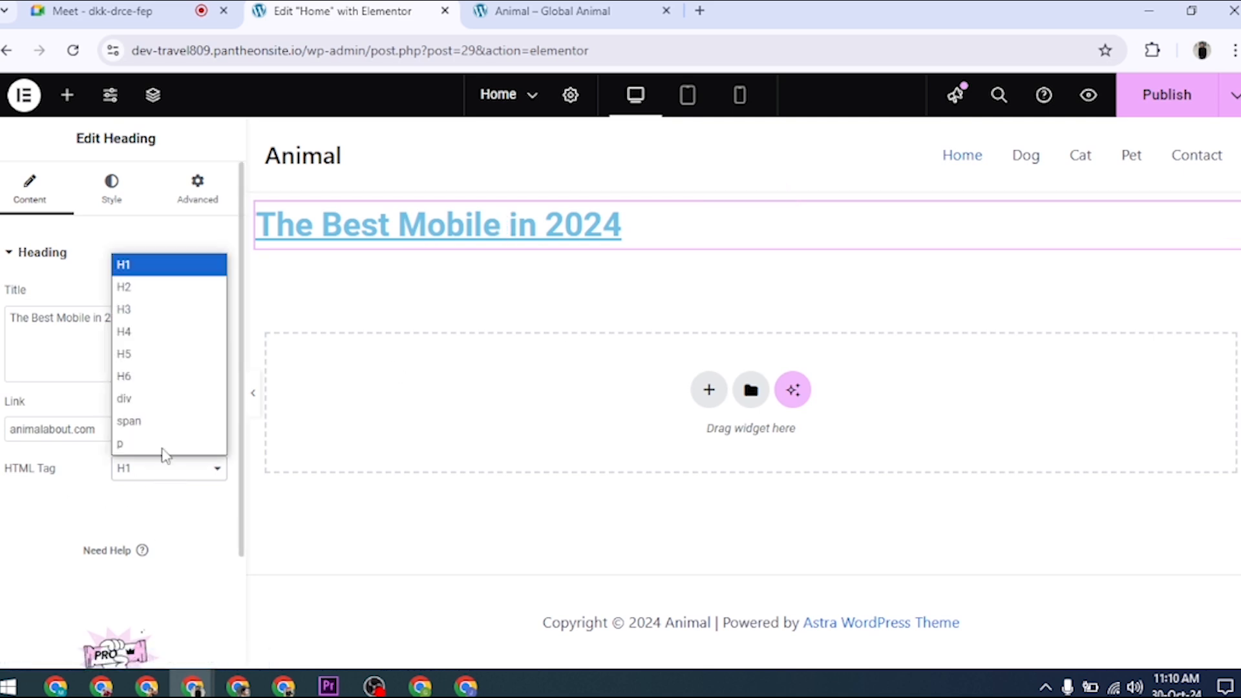
left_click(149, 267)
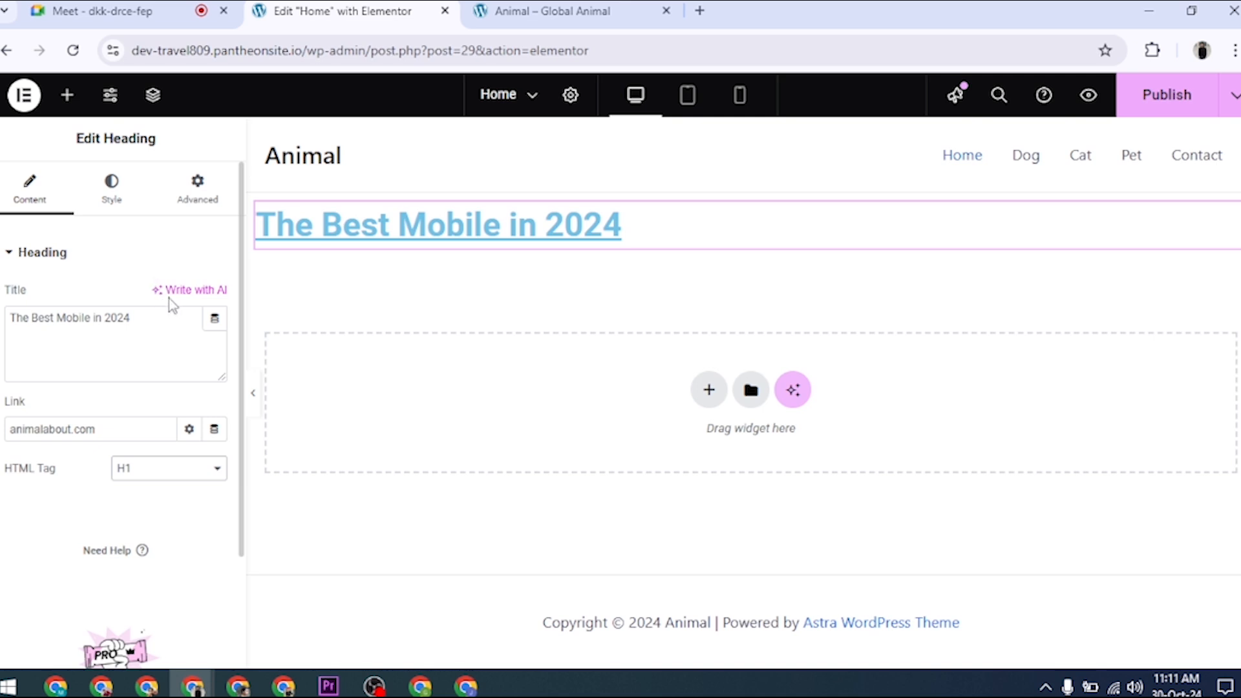
left_click(177, 472)
left_click(148, 267)
left_click(61, 265)
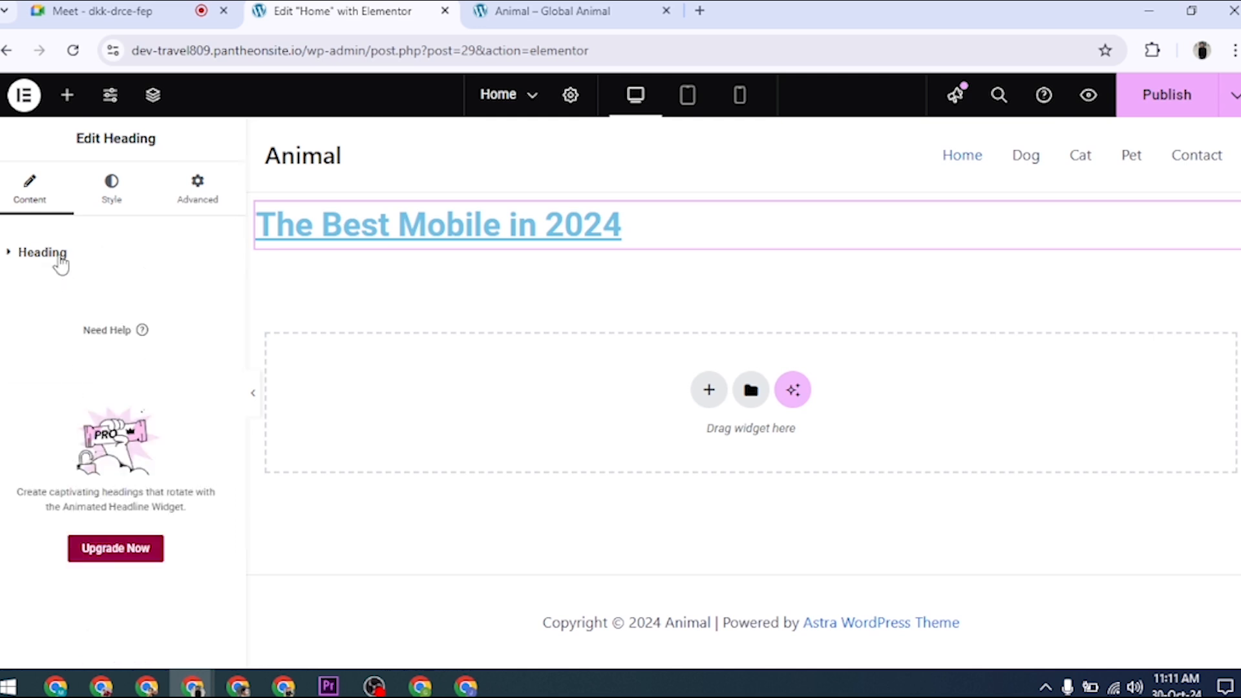
left_click(61, 262)
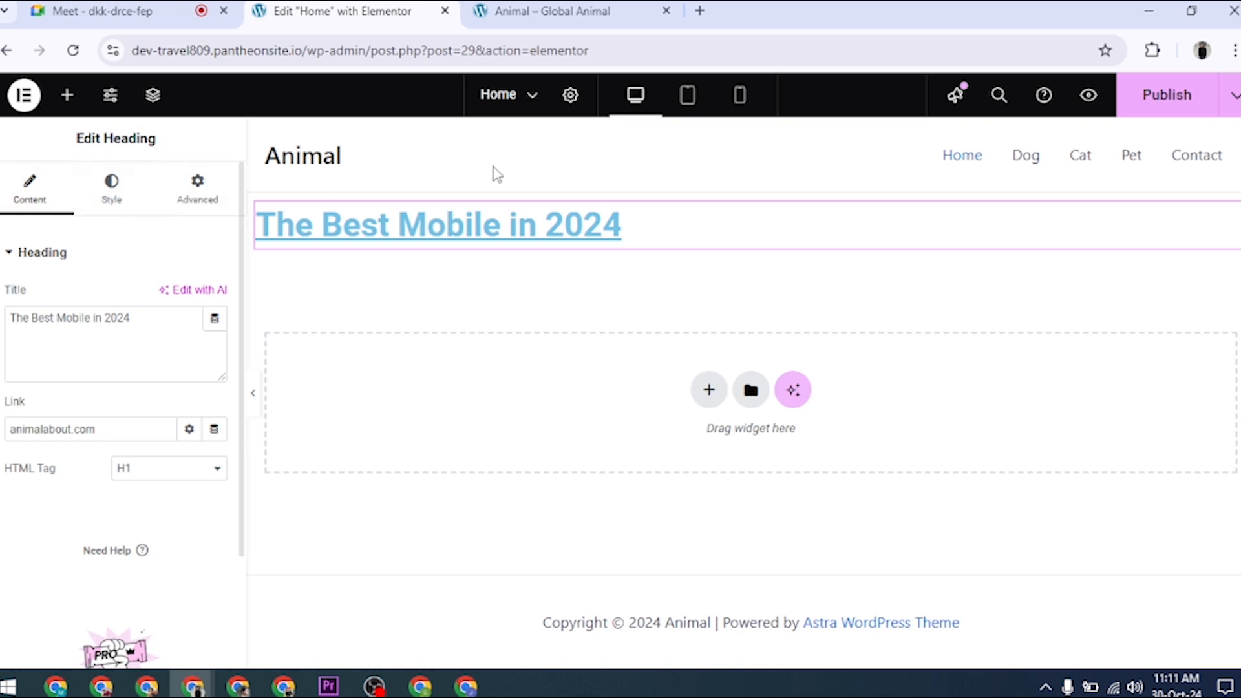
Step: Try the right and justified alignments on the heading and settle on centre alignment
left_click(123, 202)
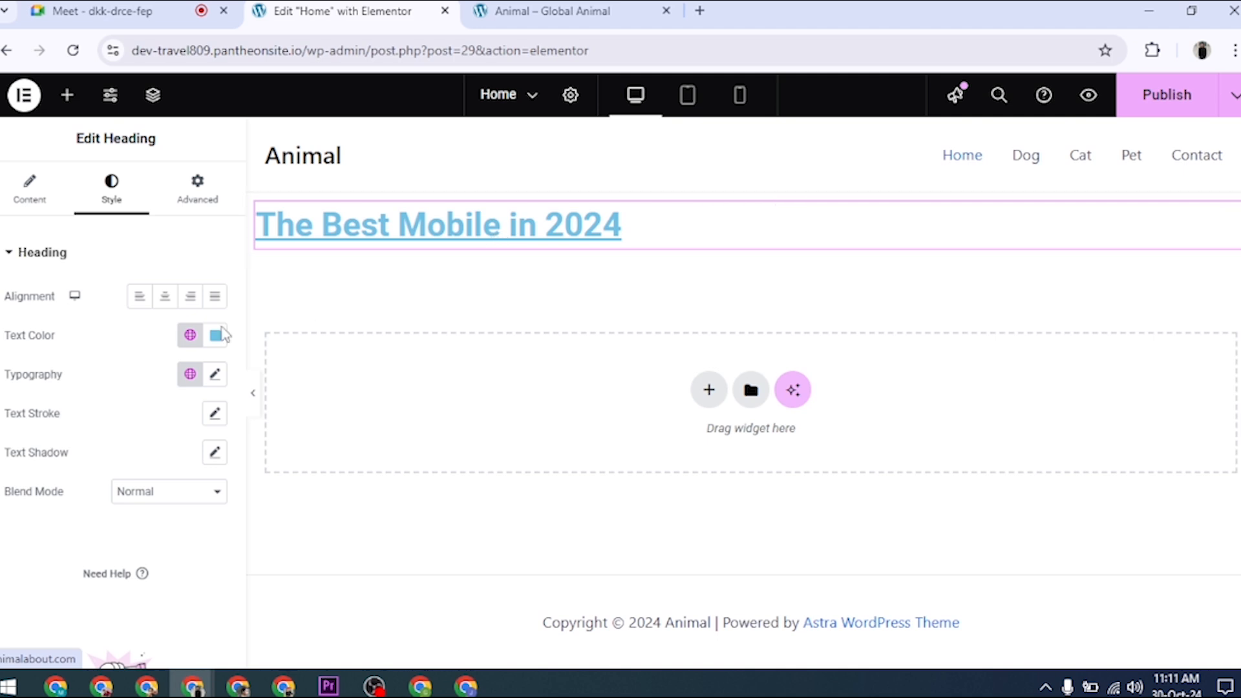
left_click(165, 299)
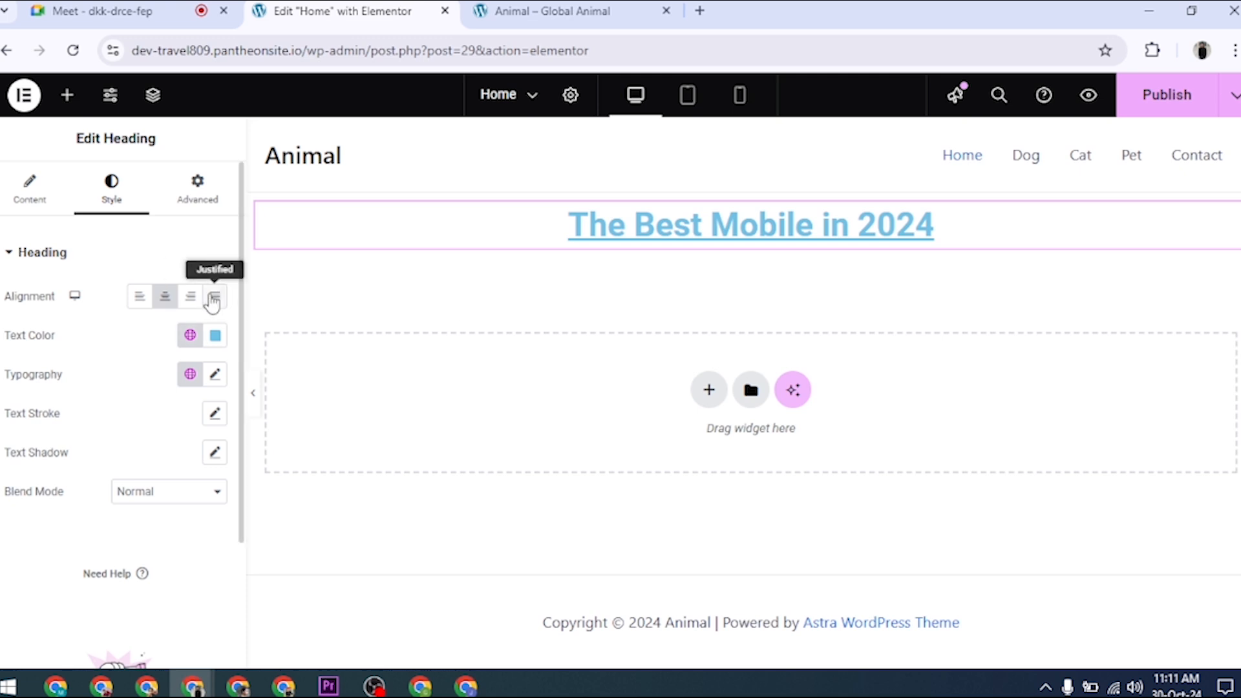
left_click(194, 301)
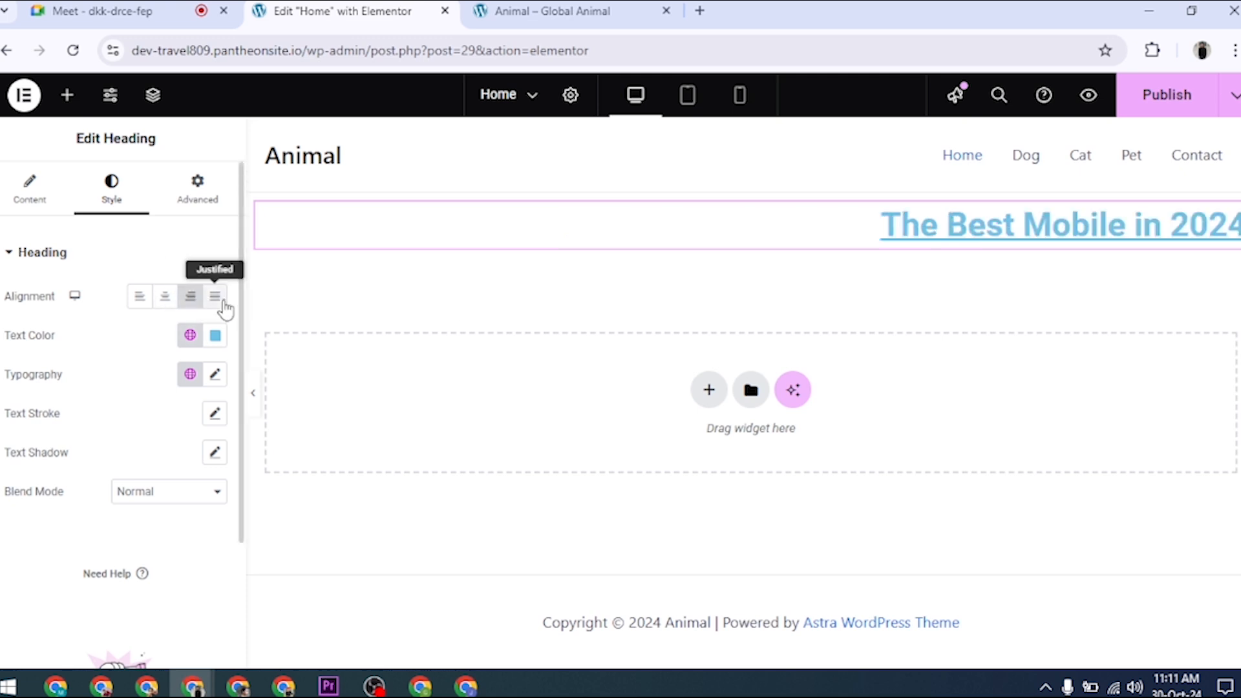
left_click(223, 306)
left_click(192, 302)
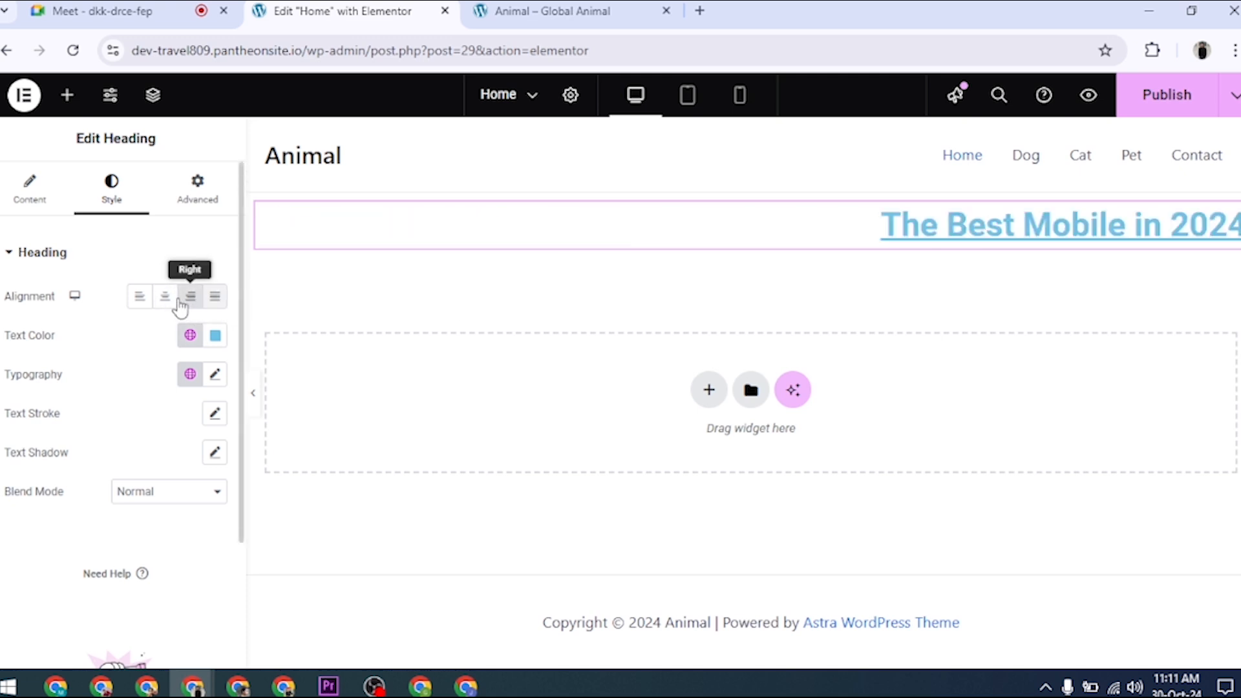
left_click(171, 303)
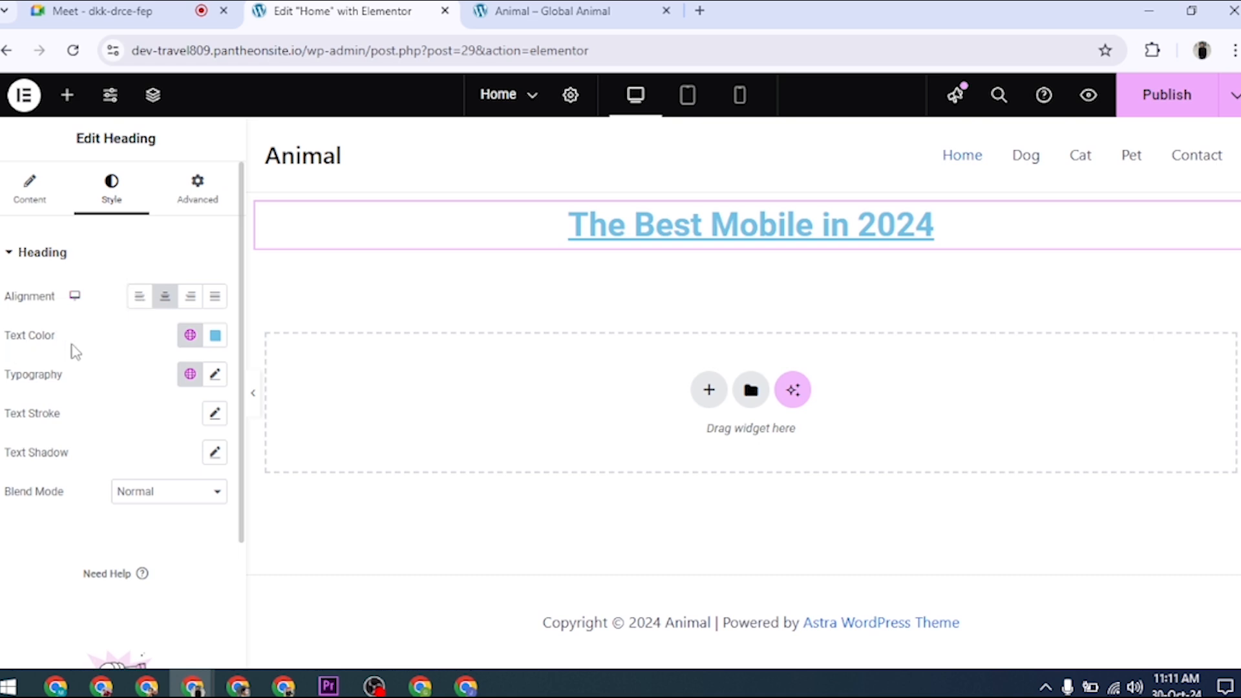
Step: Set the heading's text color to green #0CC72D
left_click(214, 341)
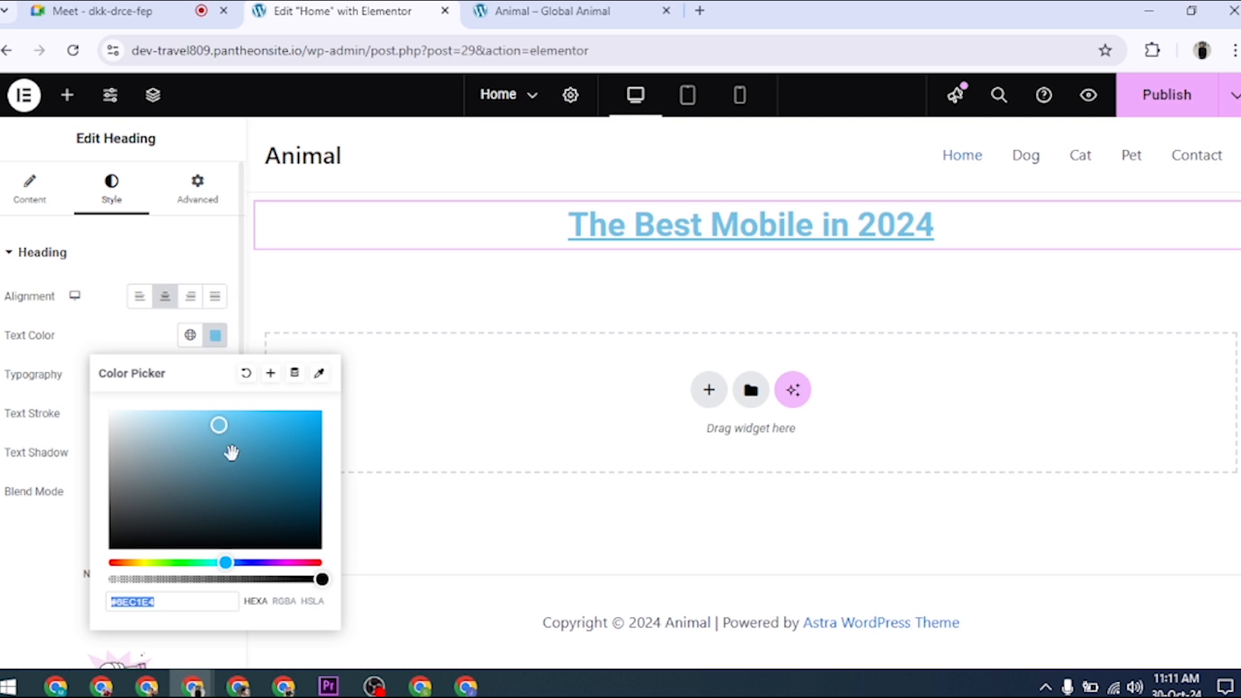
left_click(186, 561)
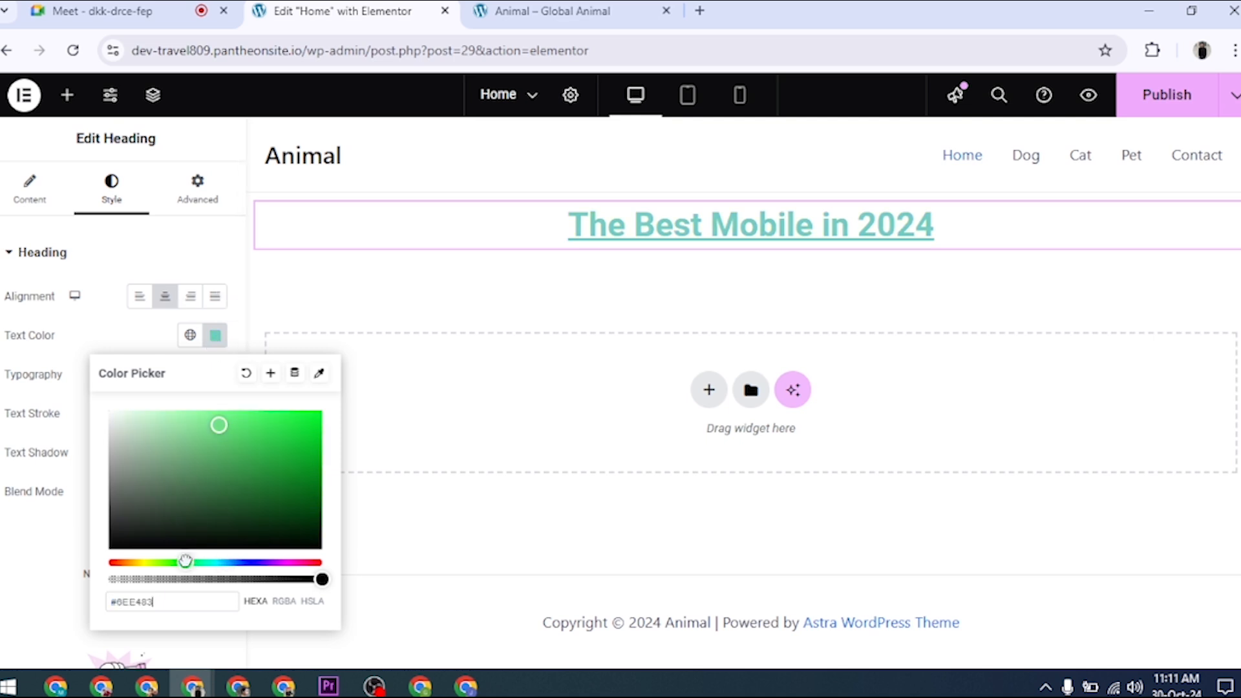
left_click(309, 441)
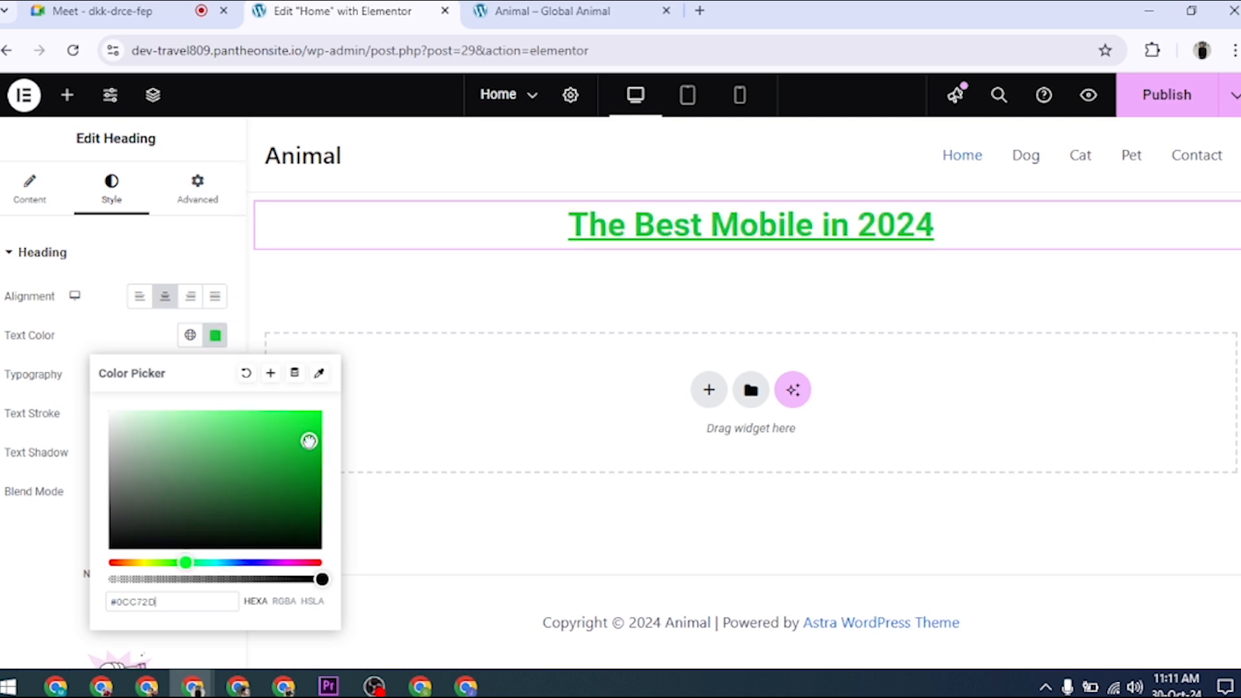
left_click(216, 340)
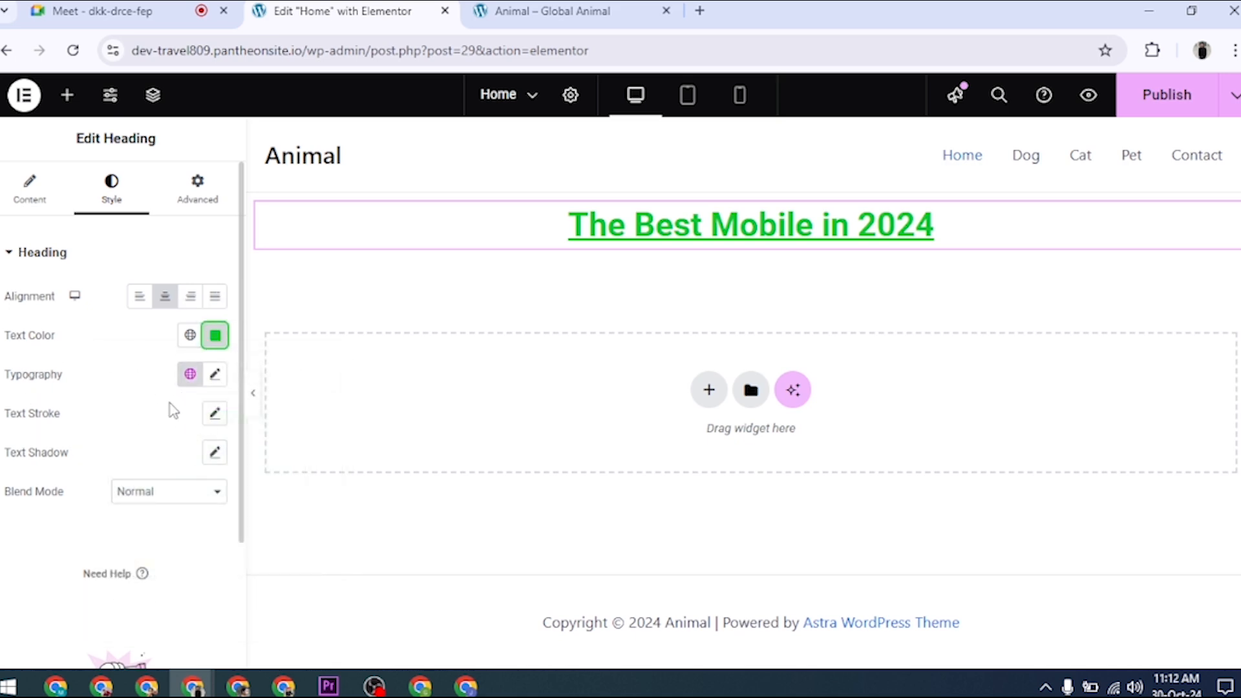
Step: Open the heading's typography settings and look through the available options
left_click(216, 382)
scroll(172, 471, "down", 2)
scroll(174, 471, "down", 2)
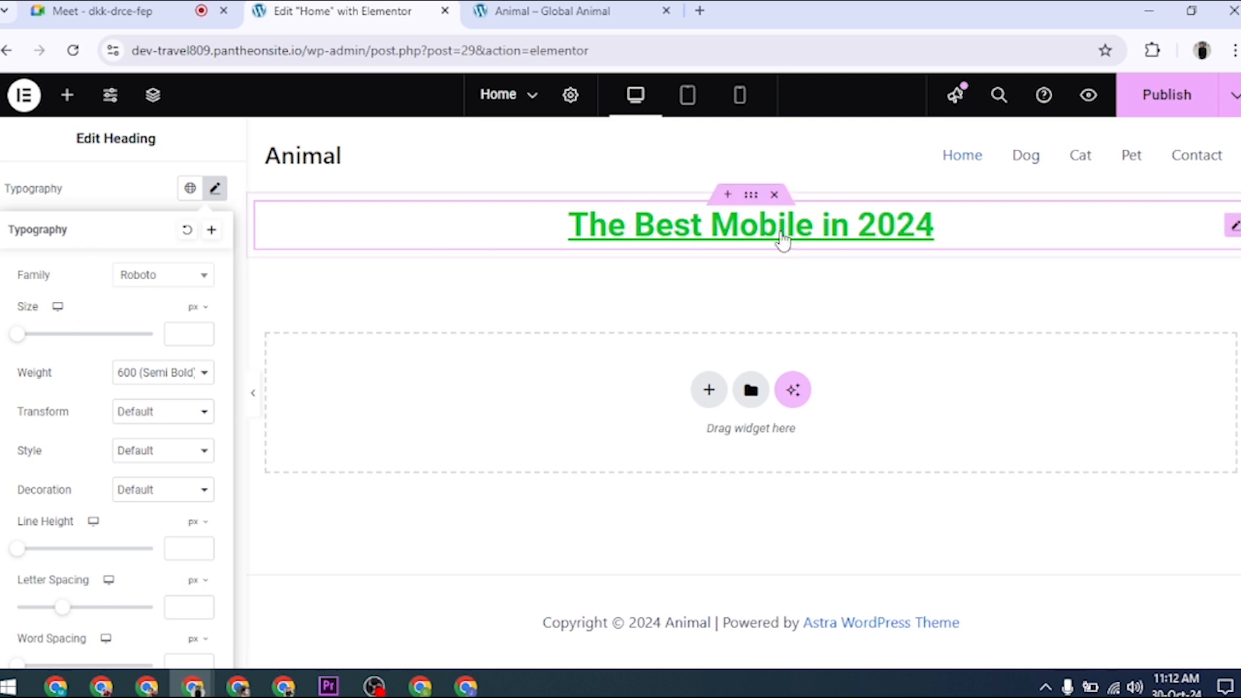
Step: Try the Roboto Condensed font family on the heading and return it to Roboto
left_click(146, 285)
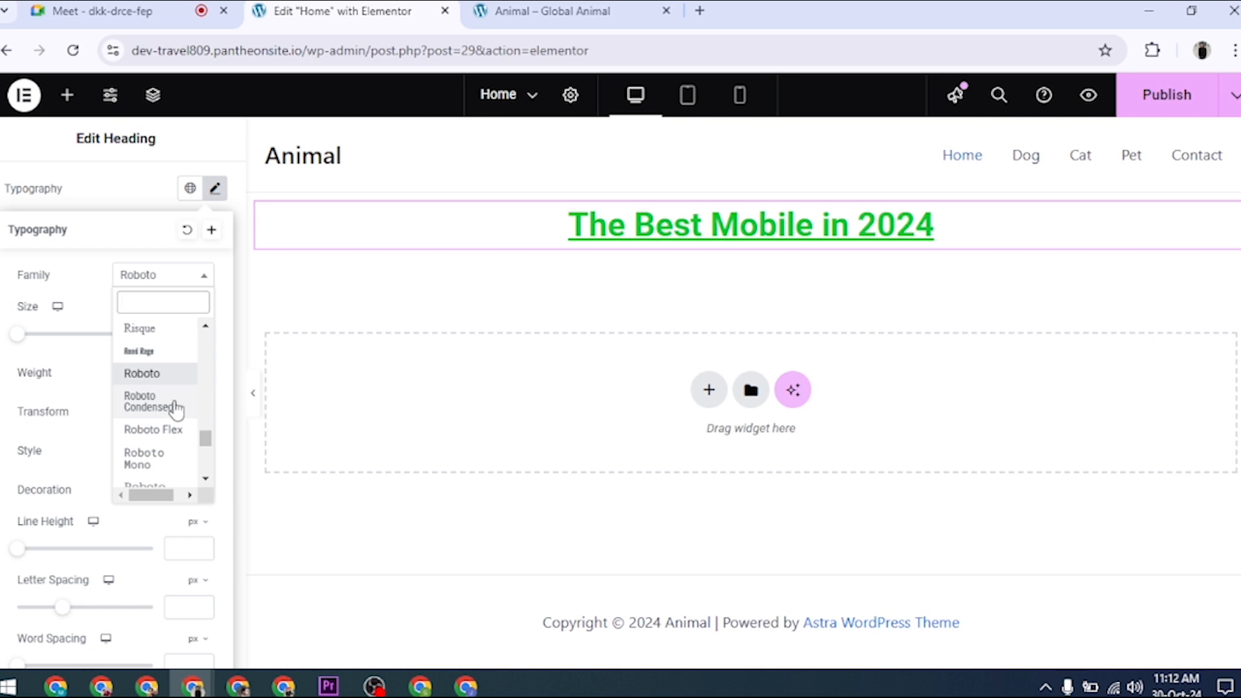
left_click(165, 408)
left_click(158, 372)
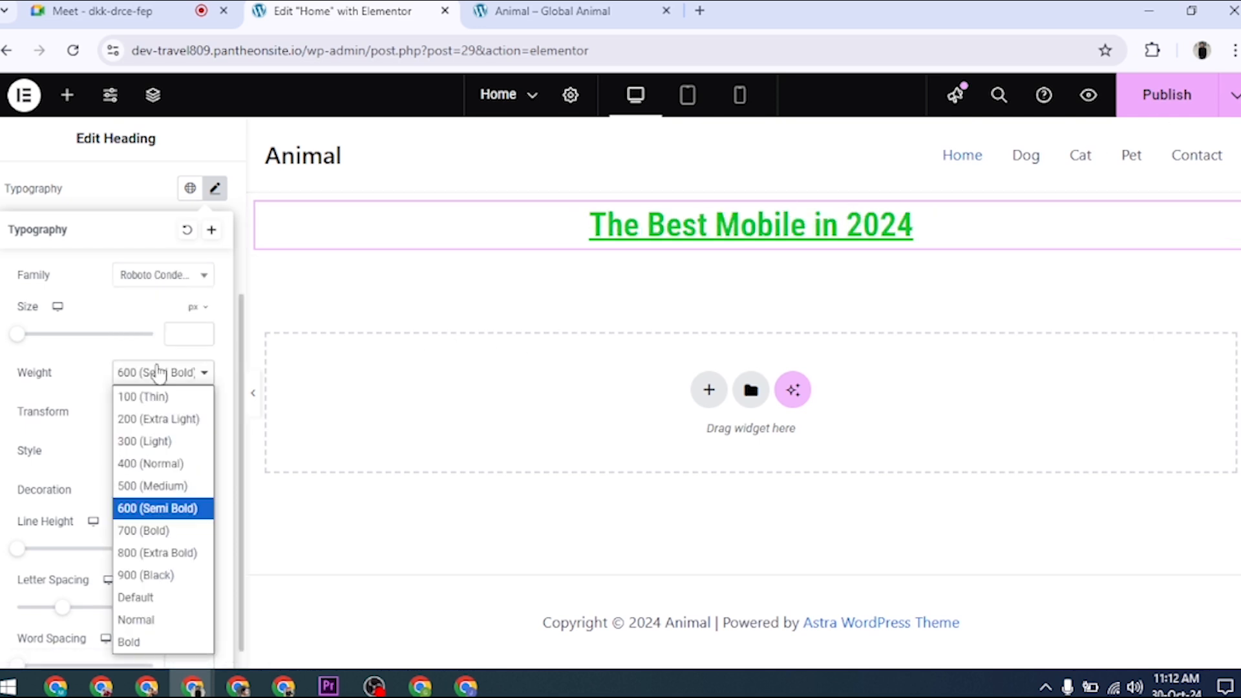
left_click(158, 374)
left_click(167, 274)
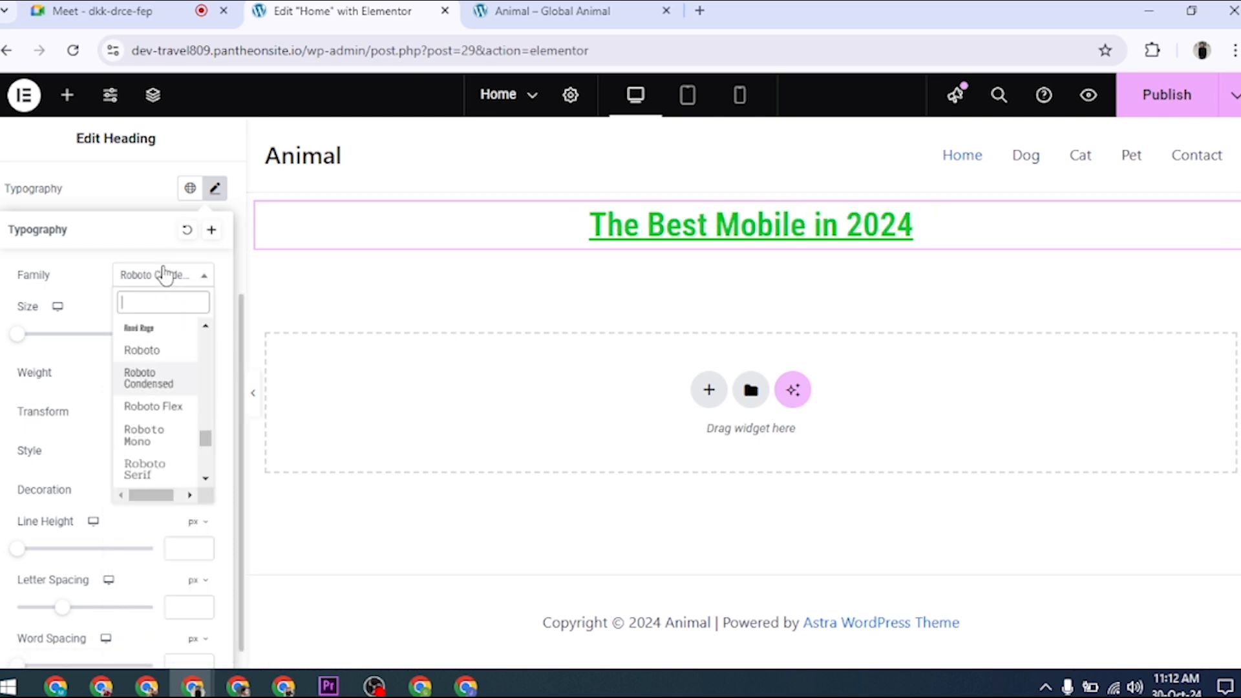
left_click(155, 351)
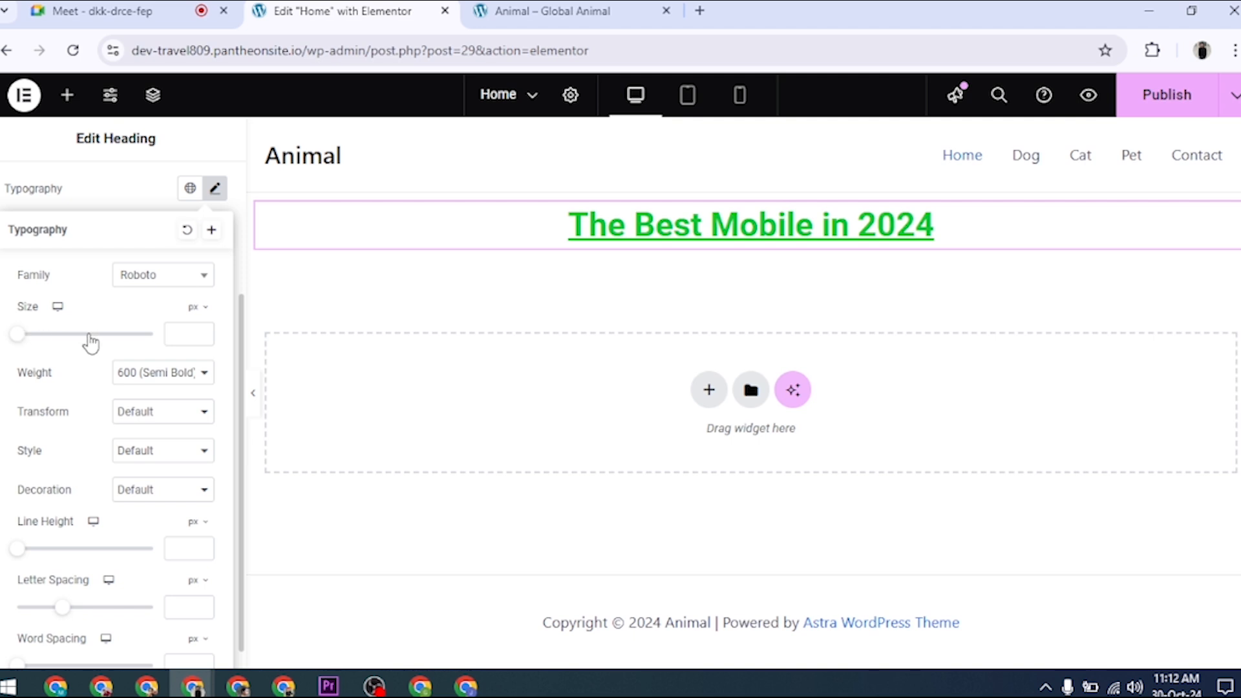
Step: Set the heading's font size to 50 px and its weight to 100 (Thin)
left_click_drag(16, 346, 48, 338)
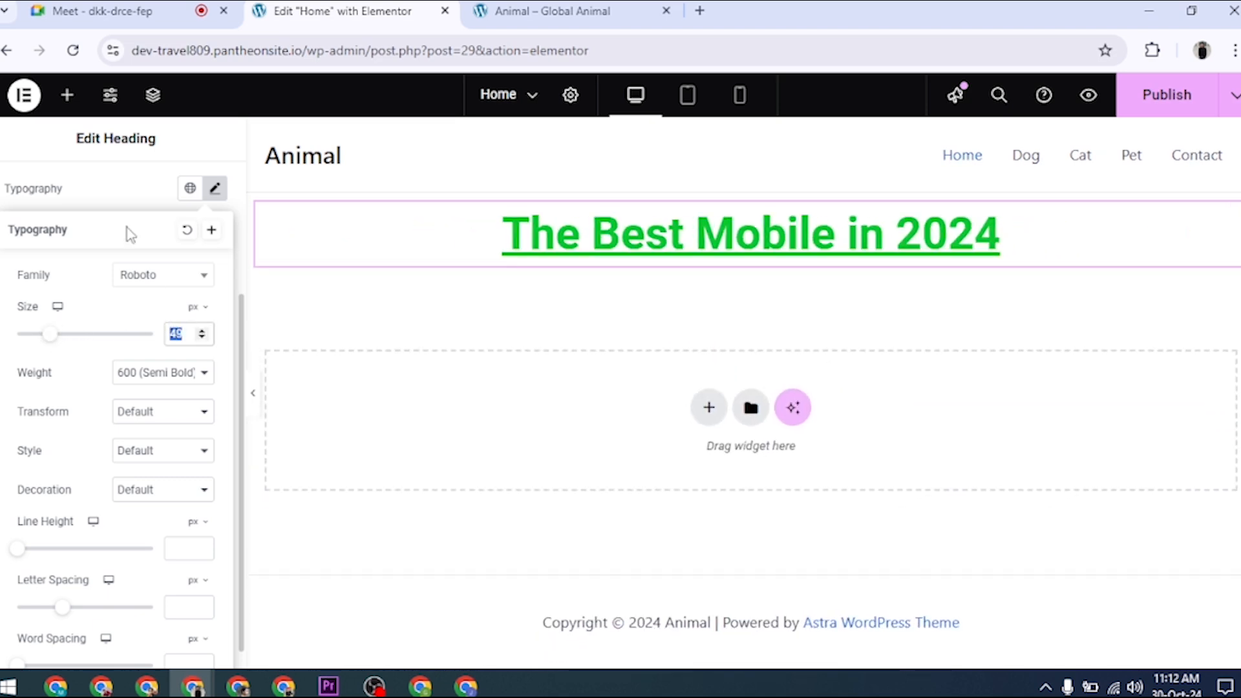
type("50")
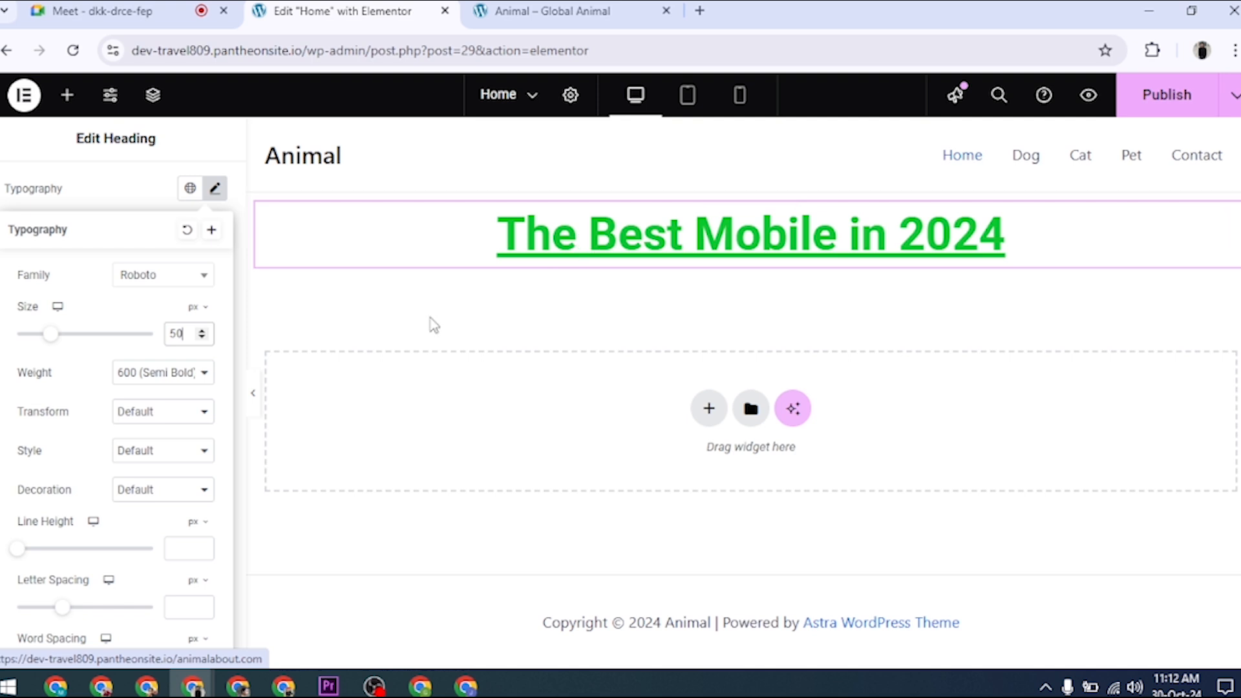
left_click(132, 375)
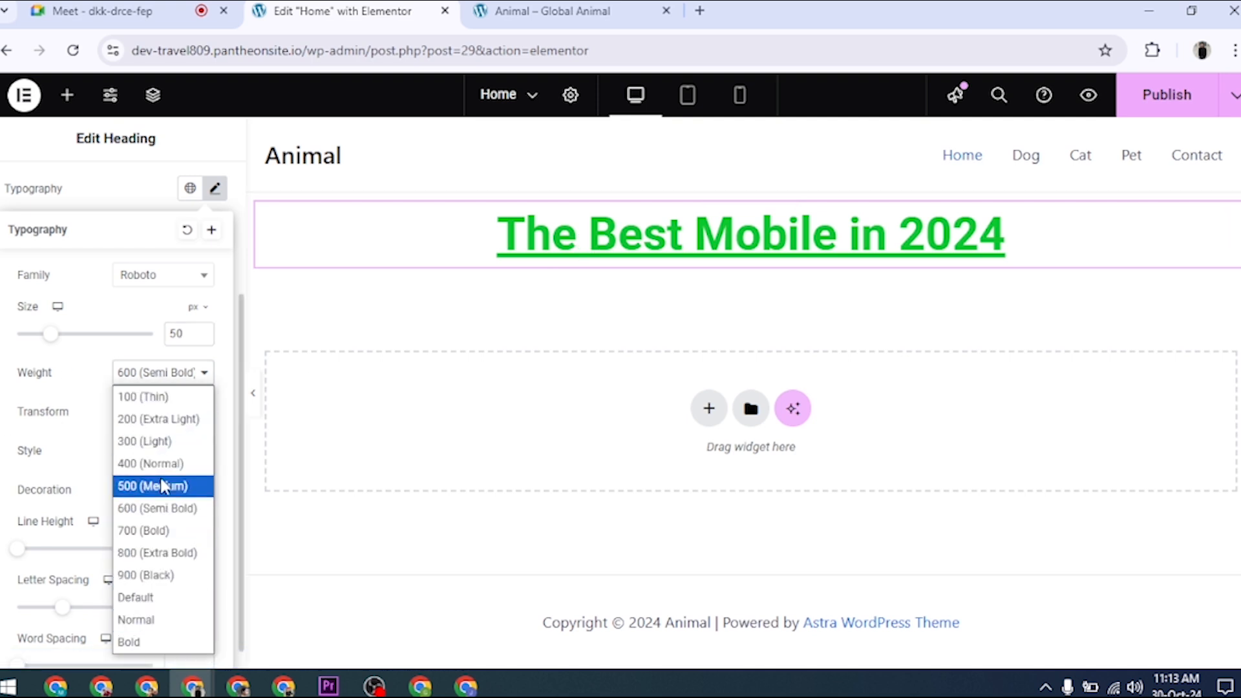
left_click(163, 401)
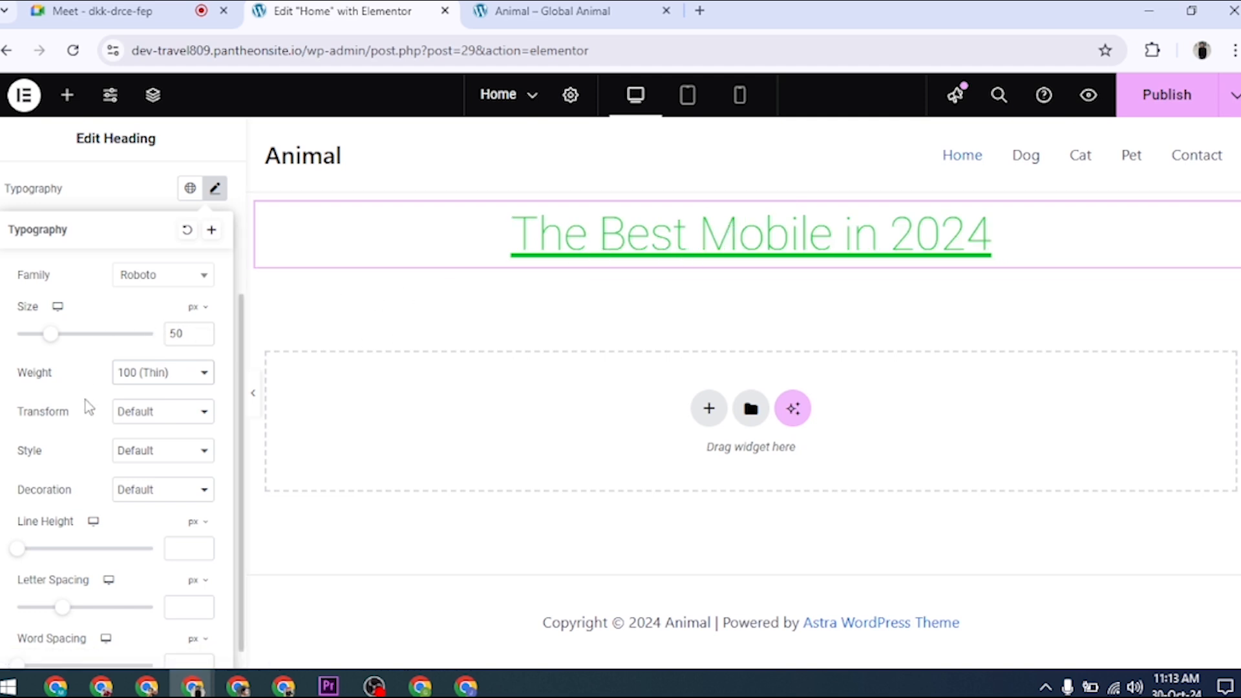
Step: Try the heading's font weight at 400, 600, 700 and 800, and settle on 700 (Bold)
left_click(167, 376)
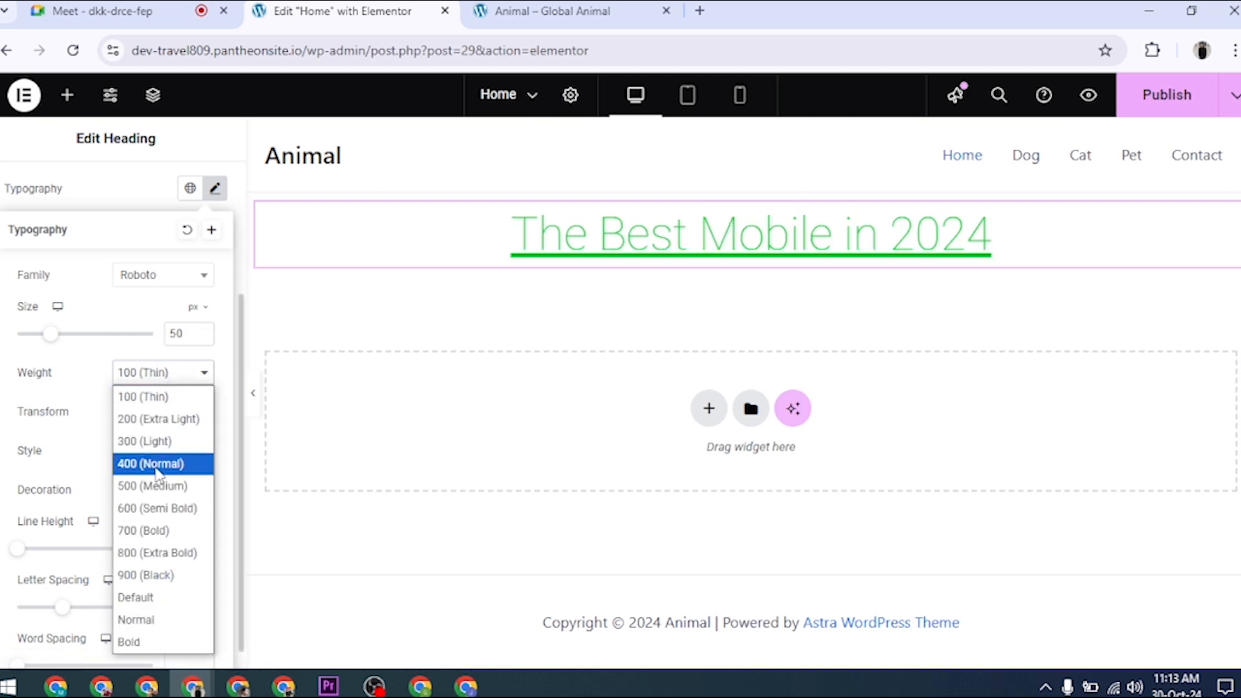
left_click(154, 465)
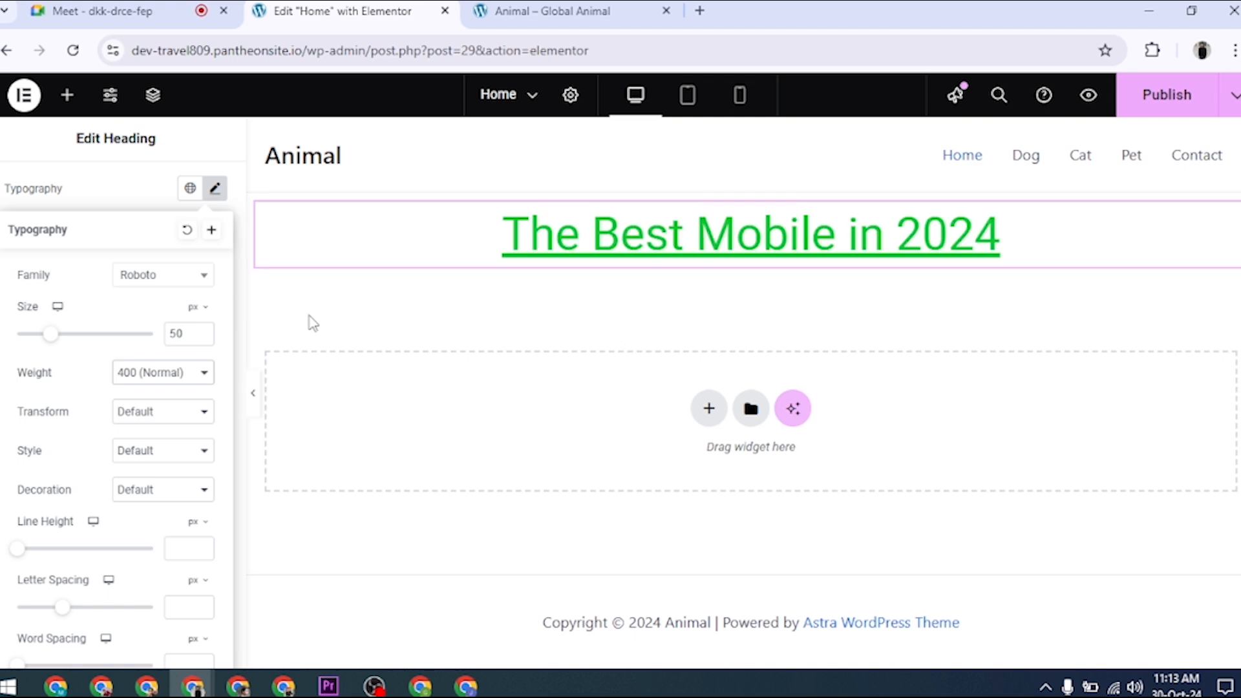
left_click(188, 376)
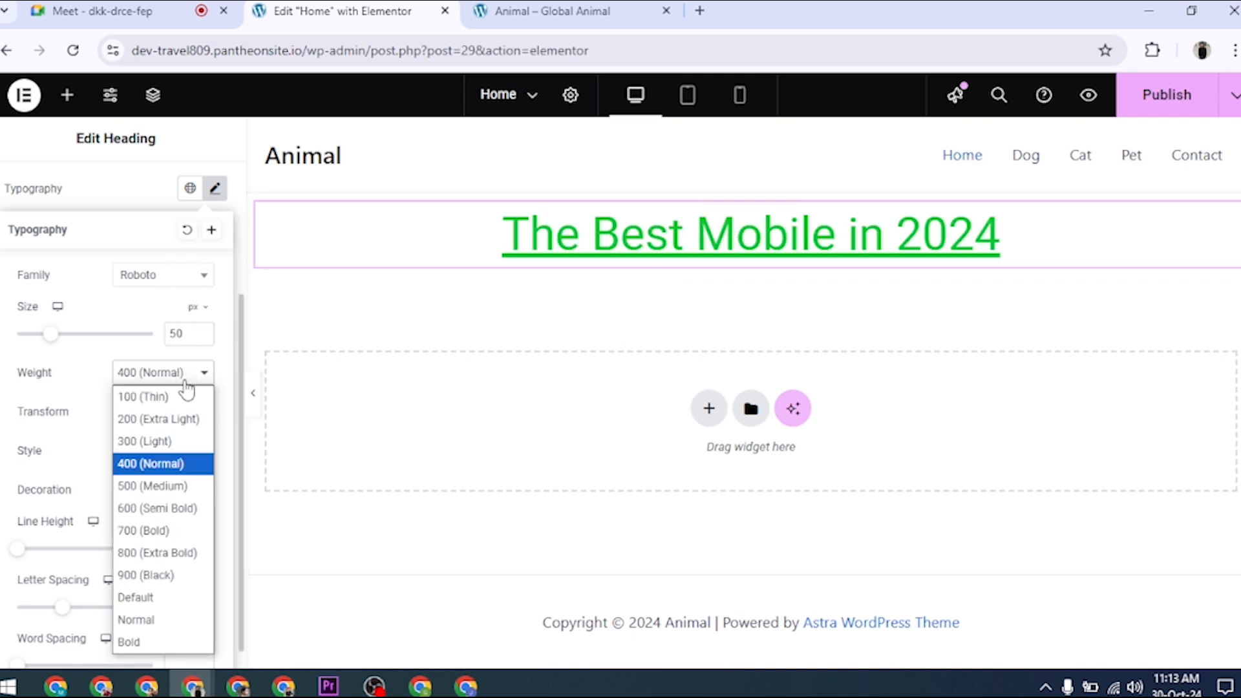
left_click(158, 509)
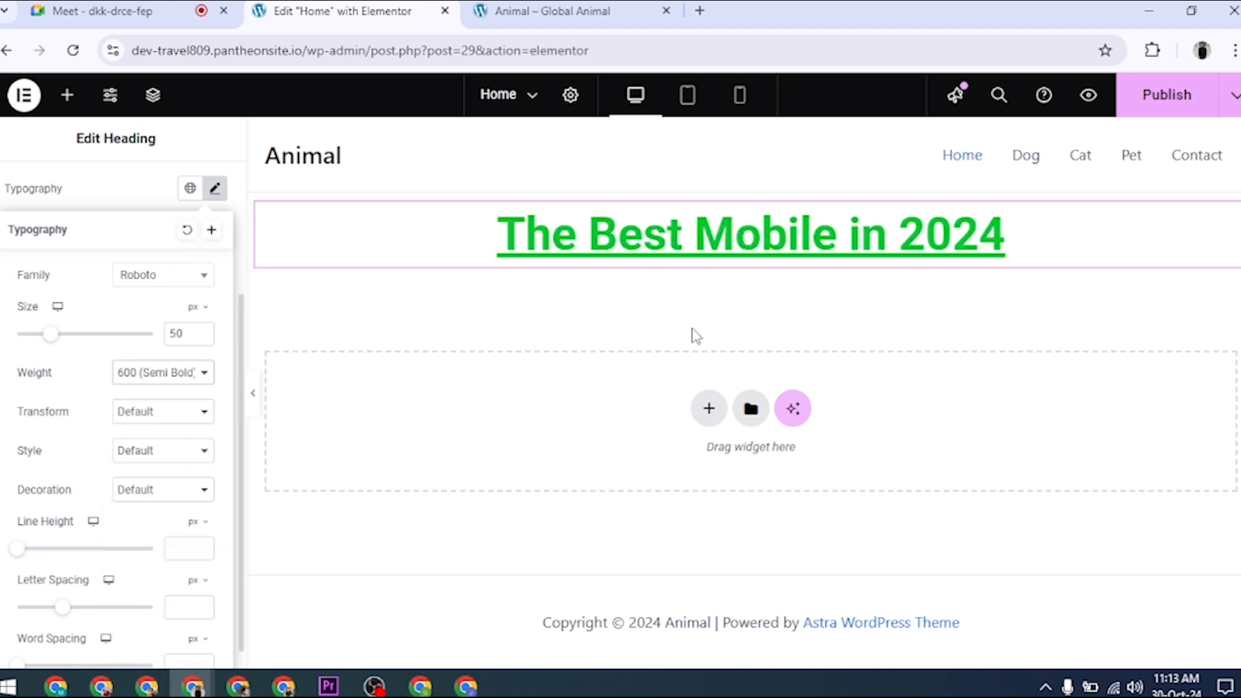
left_click(165, 375)
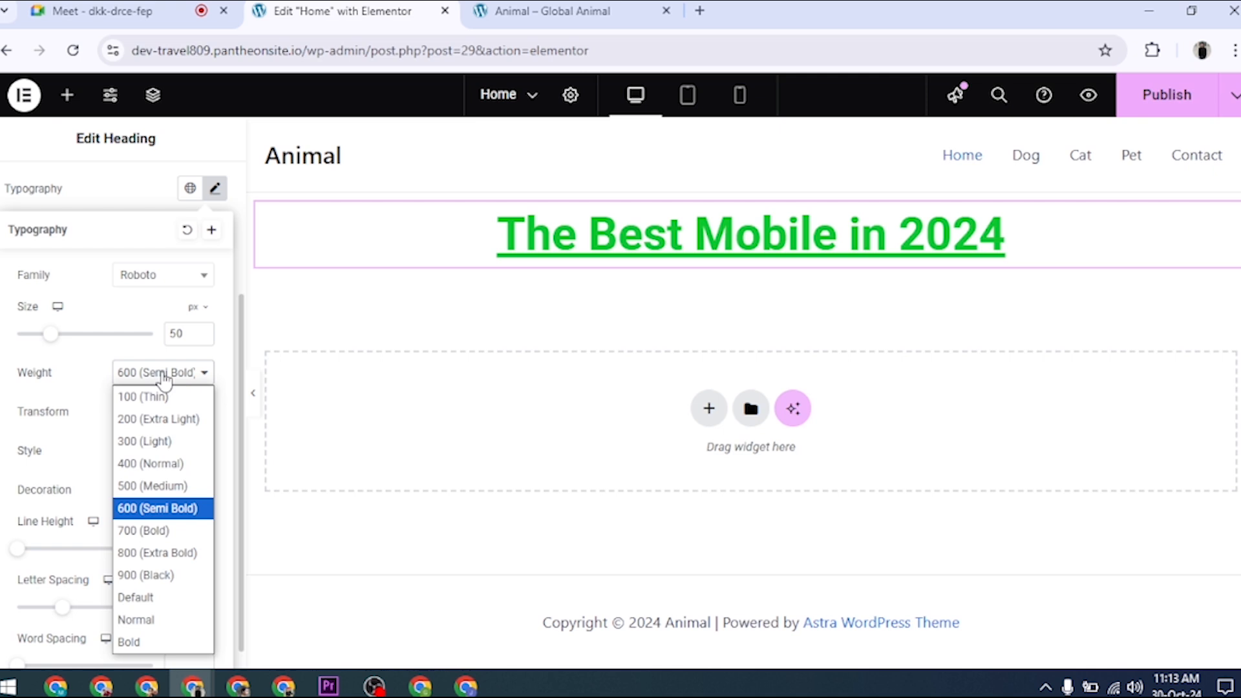
left_click(156, 531)
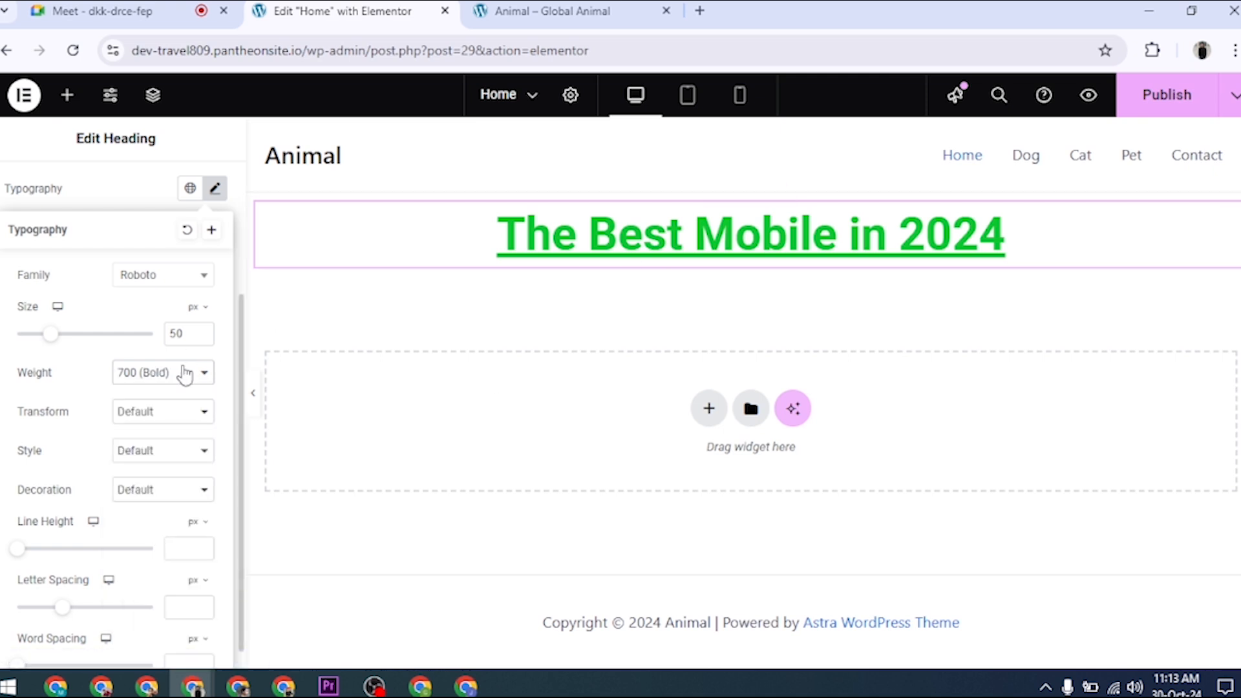
left_click(186, 373)
left_click(169, 552)
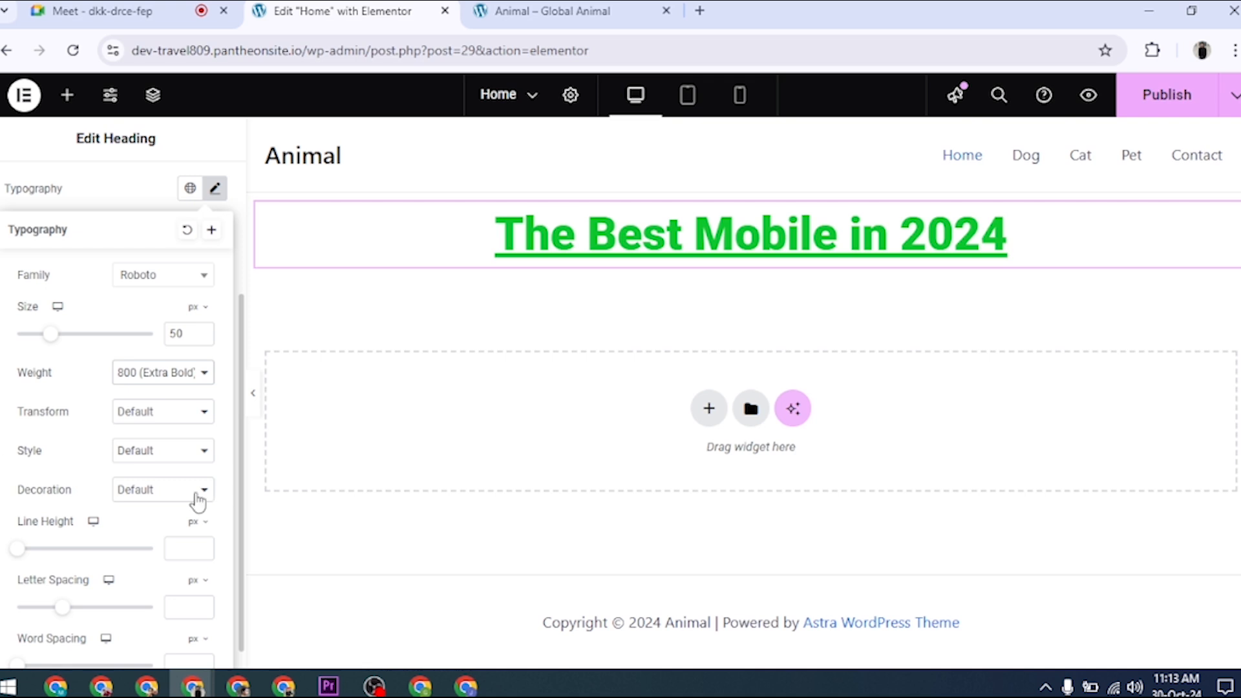
left_click(156, 378)
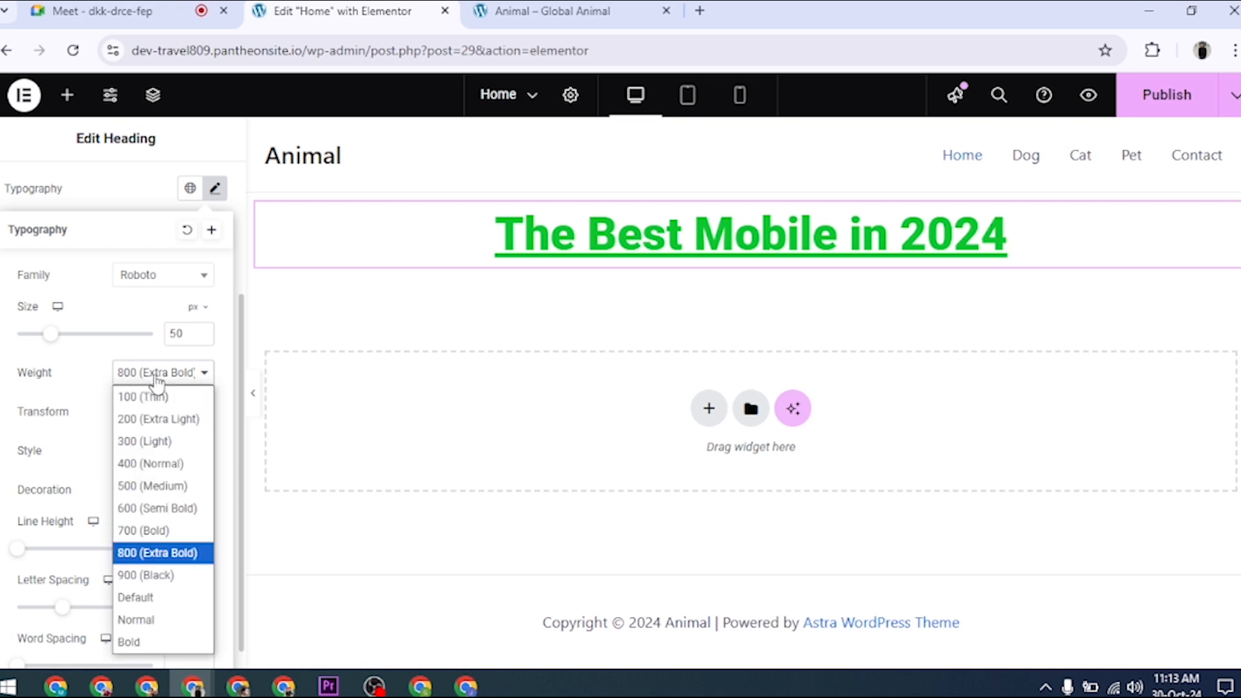
left_click(165, 534)
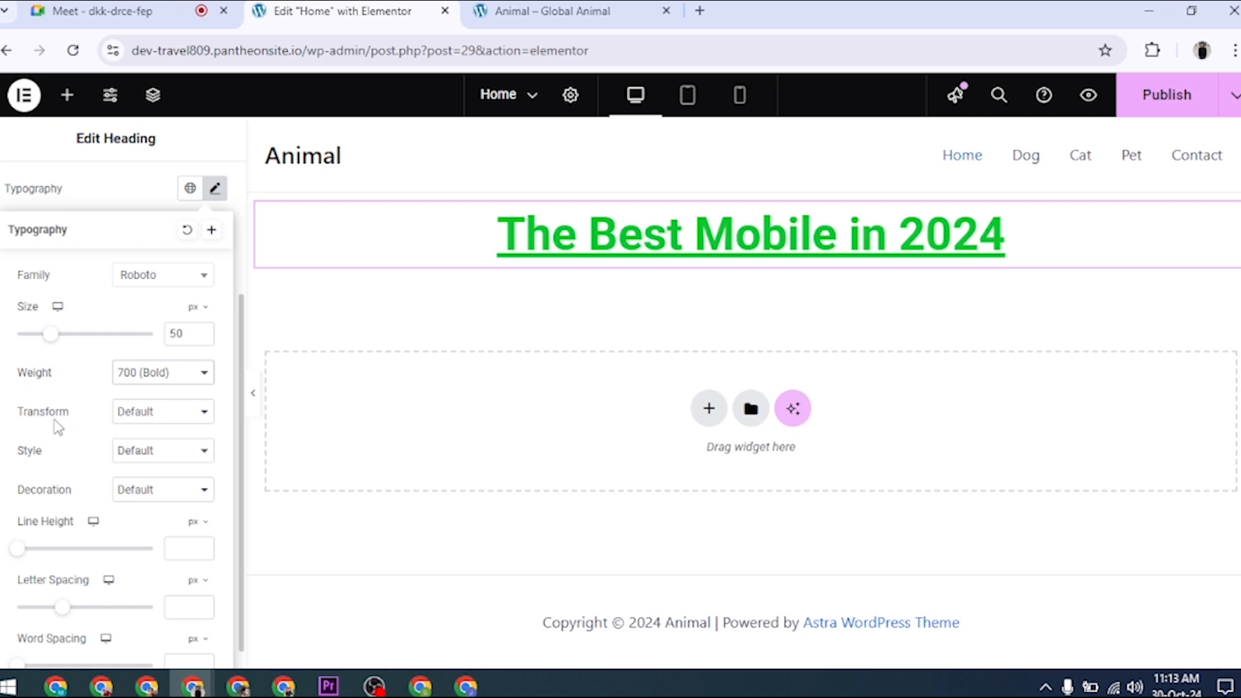
Step: Try the Uppercase, Lowercase and Capitalize text transforms on the heading, and set the transform to Normal
left_click(156, 416)
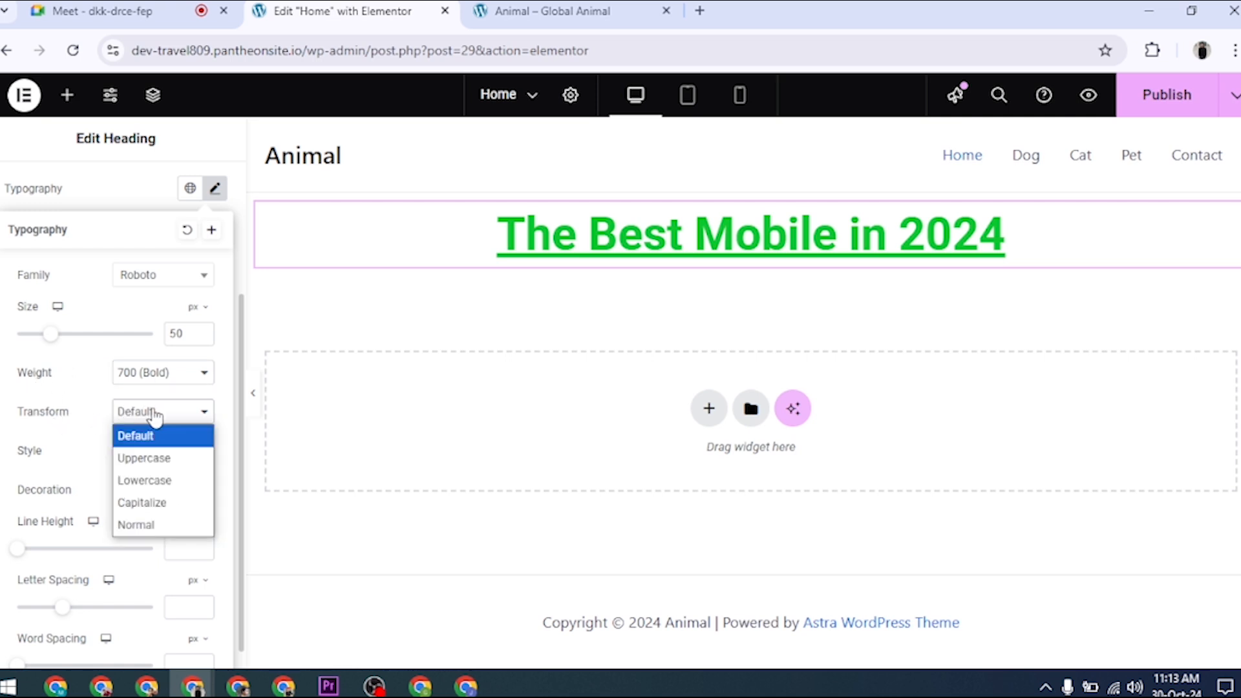
left_click(153, 459)
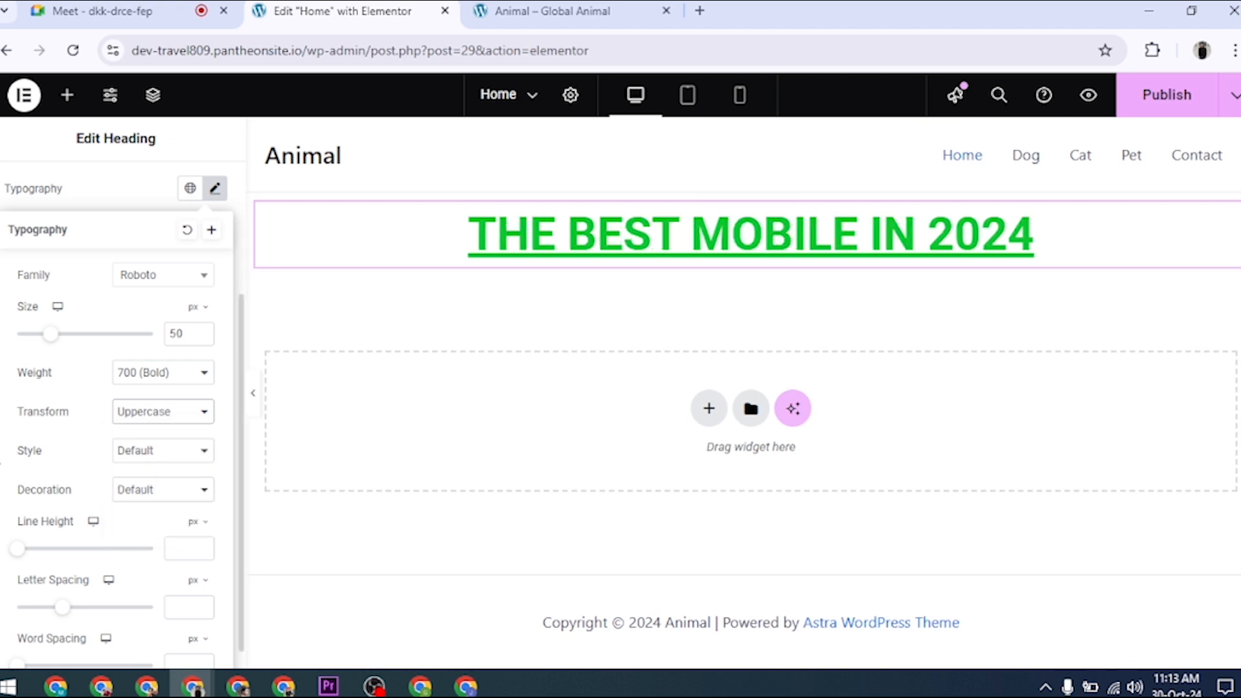
left_click(137, 417)
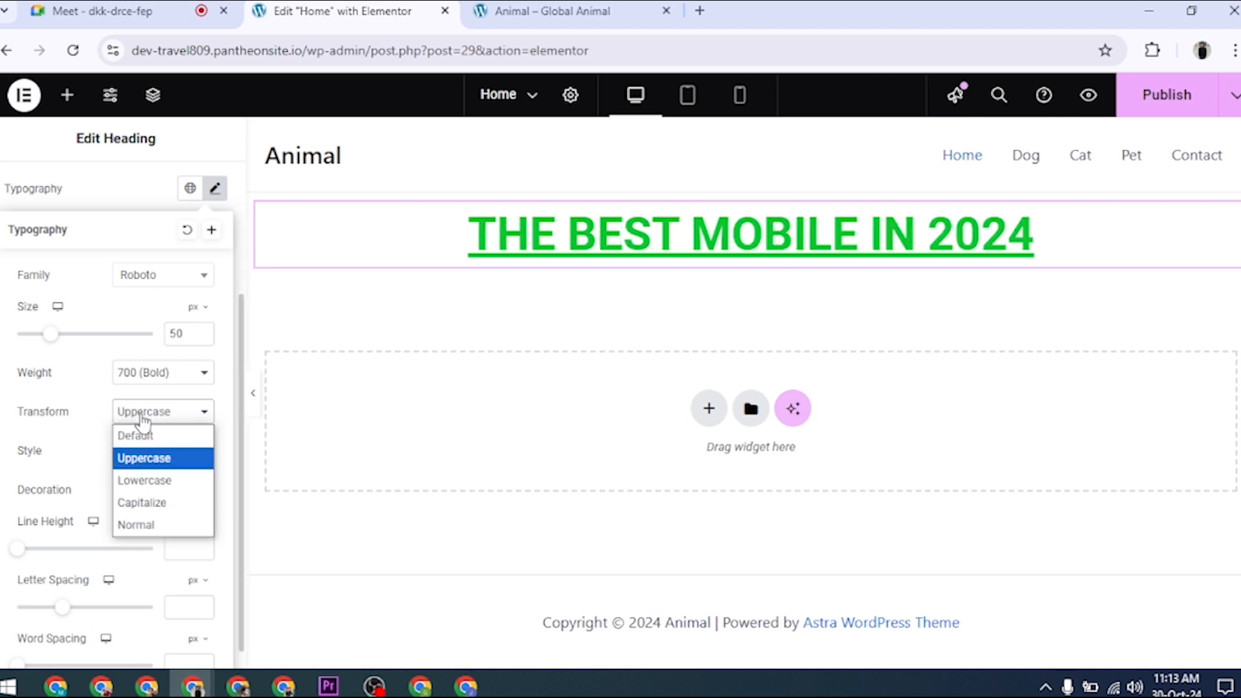
left_click(167, 482)
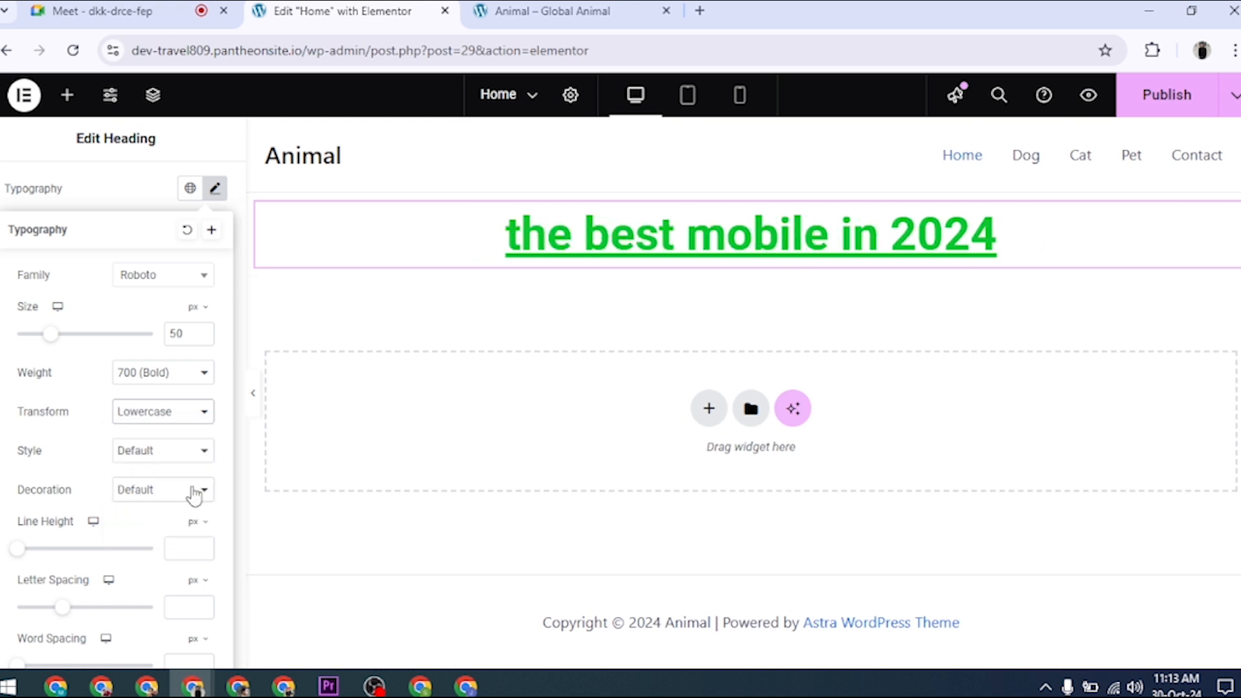
left_click(139, 413)
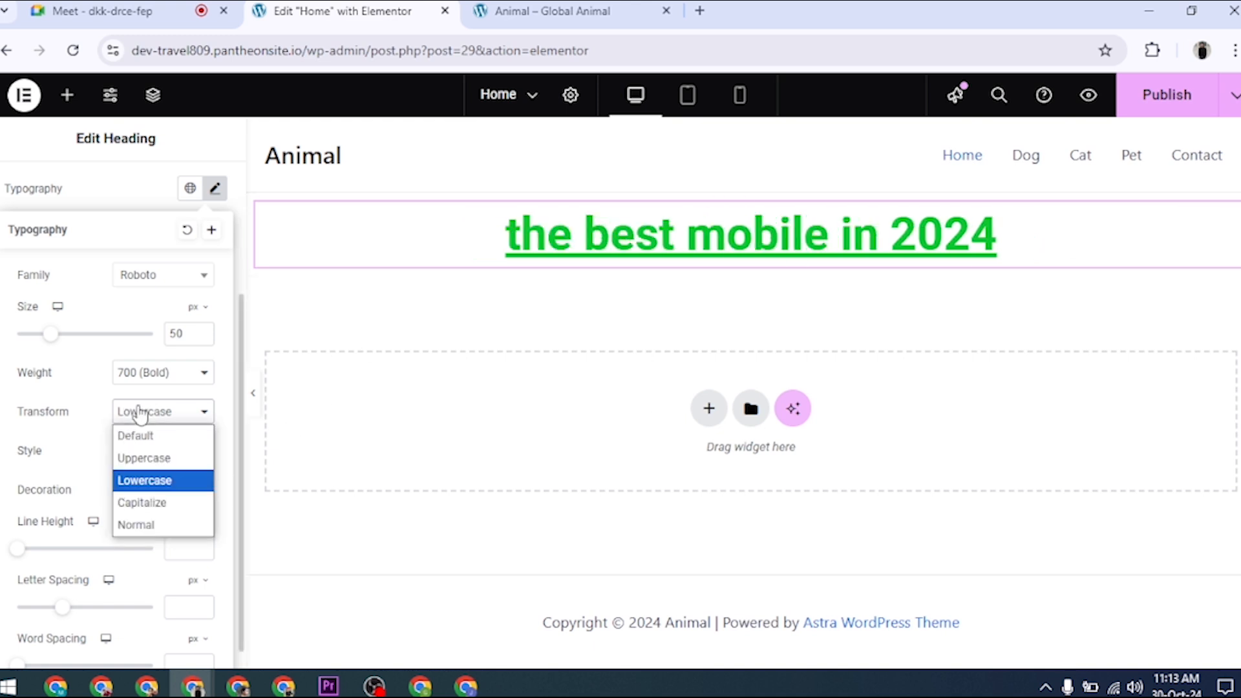
left_click(155, 507)
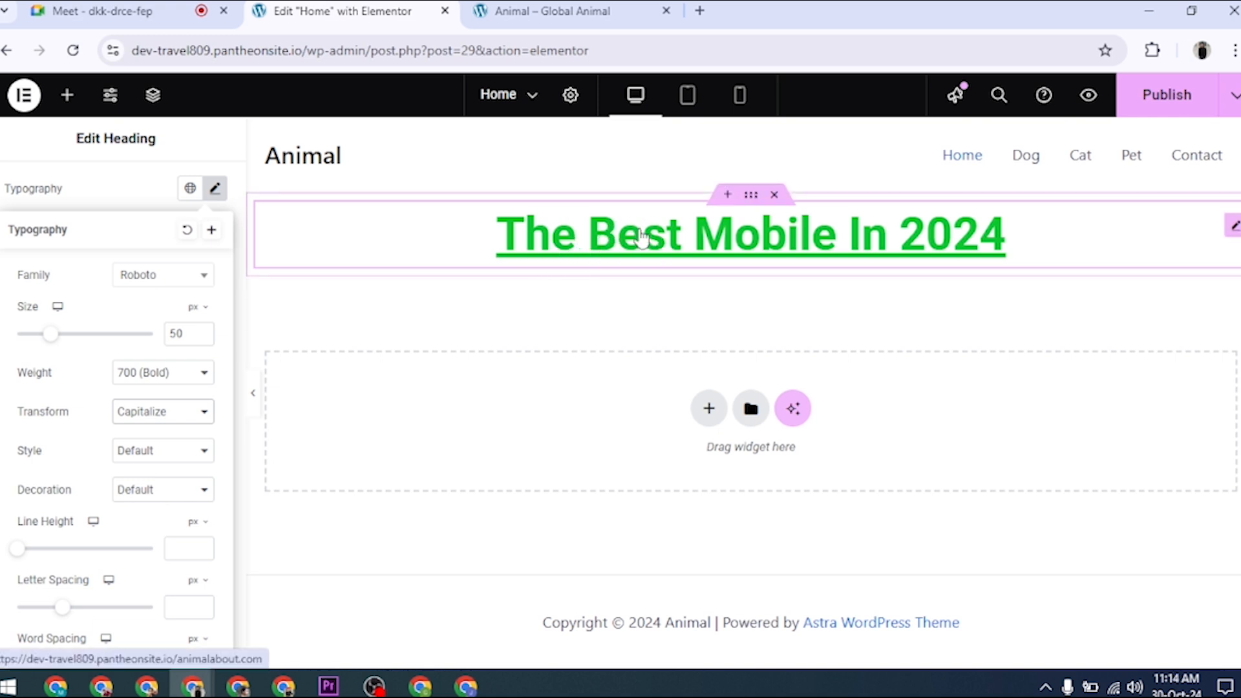
left_click(155, 412)
left_click(150, 521)
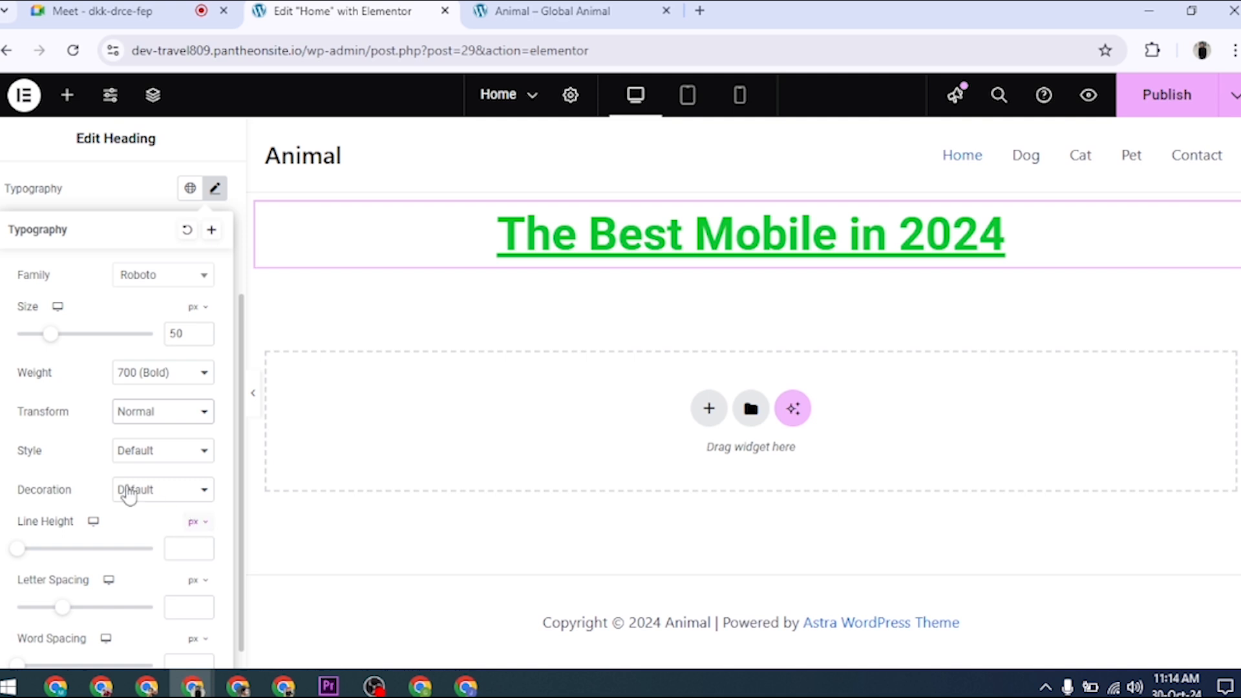
Step: Try the Normal, Italic and Oblique font styles on the heading, and return the style to Default
left_click(159, 450)
left_click(160, 452)
left_click(147, 458)
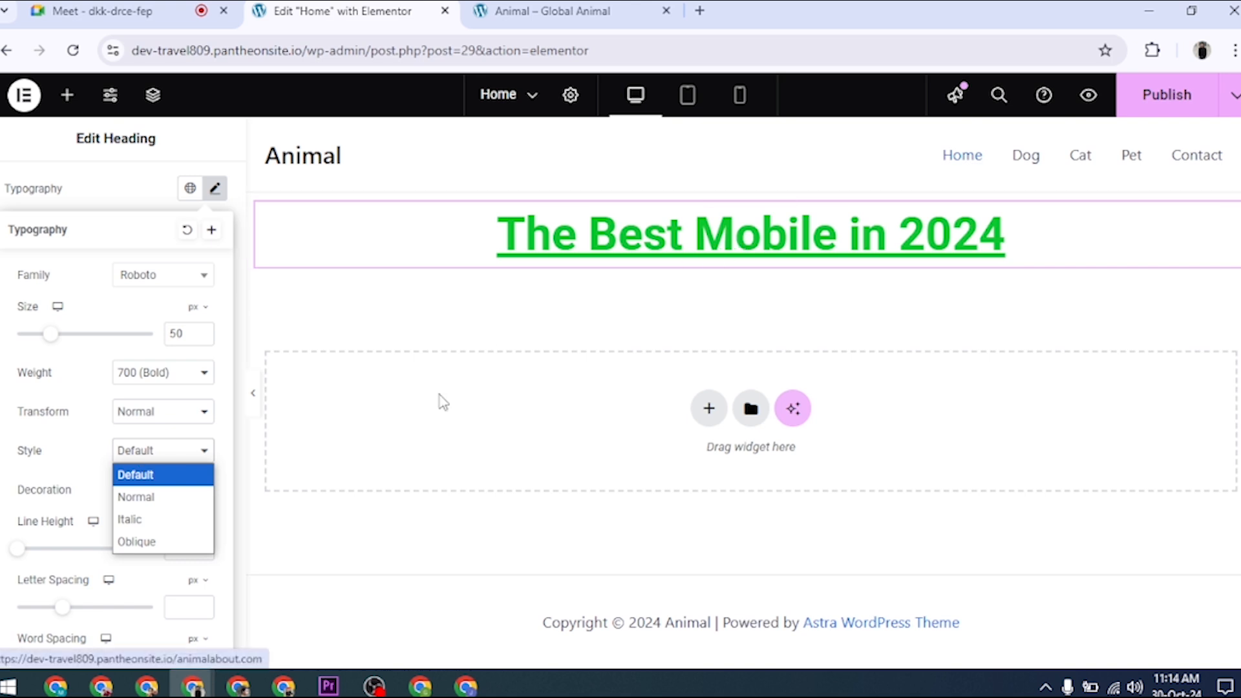
left_click(145, 498)
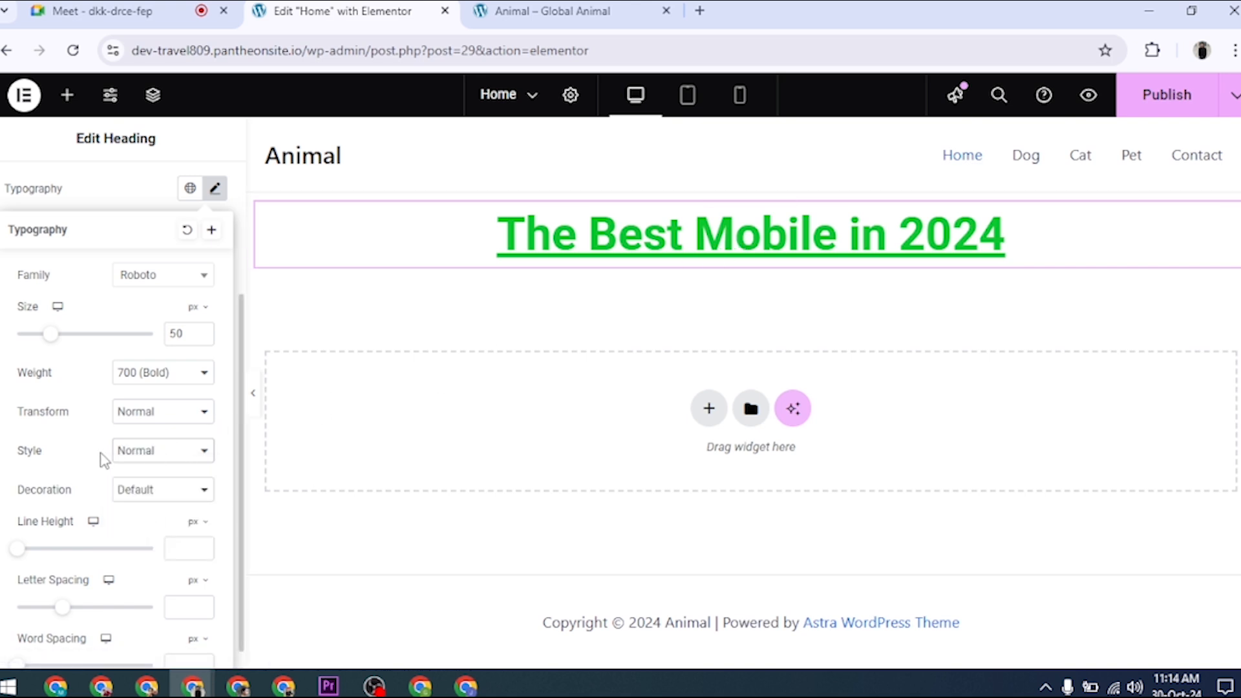
left_click(122, 456)
left_click(161, 523)
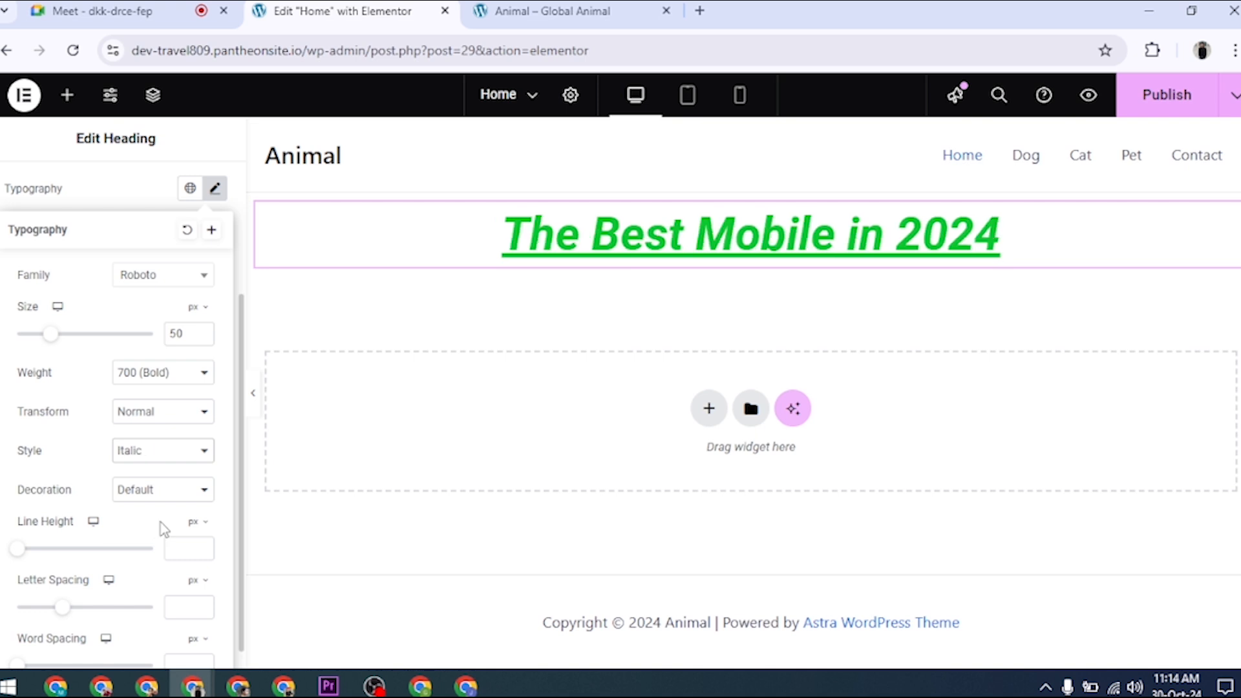
left_click(143, 456)
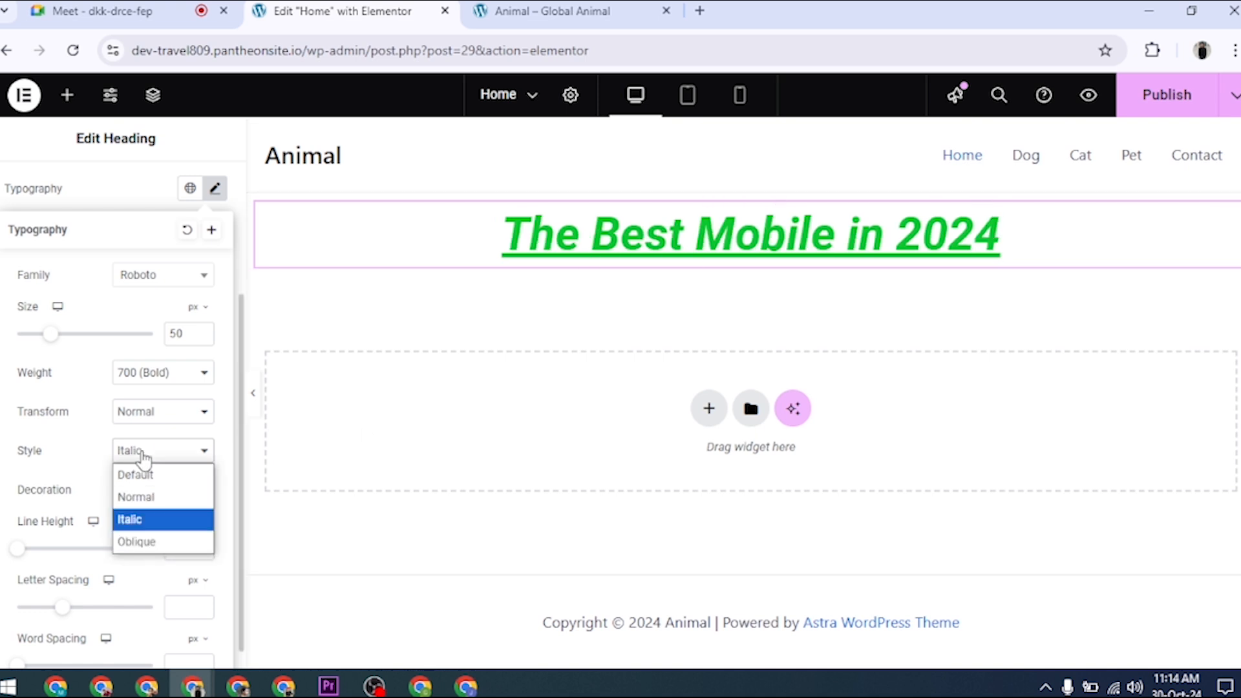
left_click(151, 546)
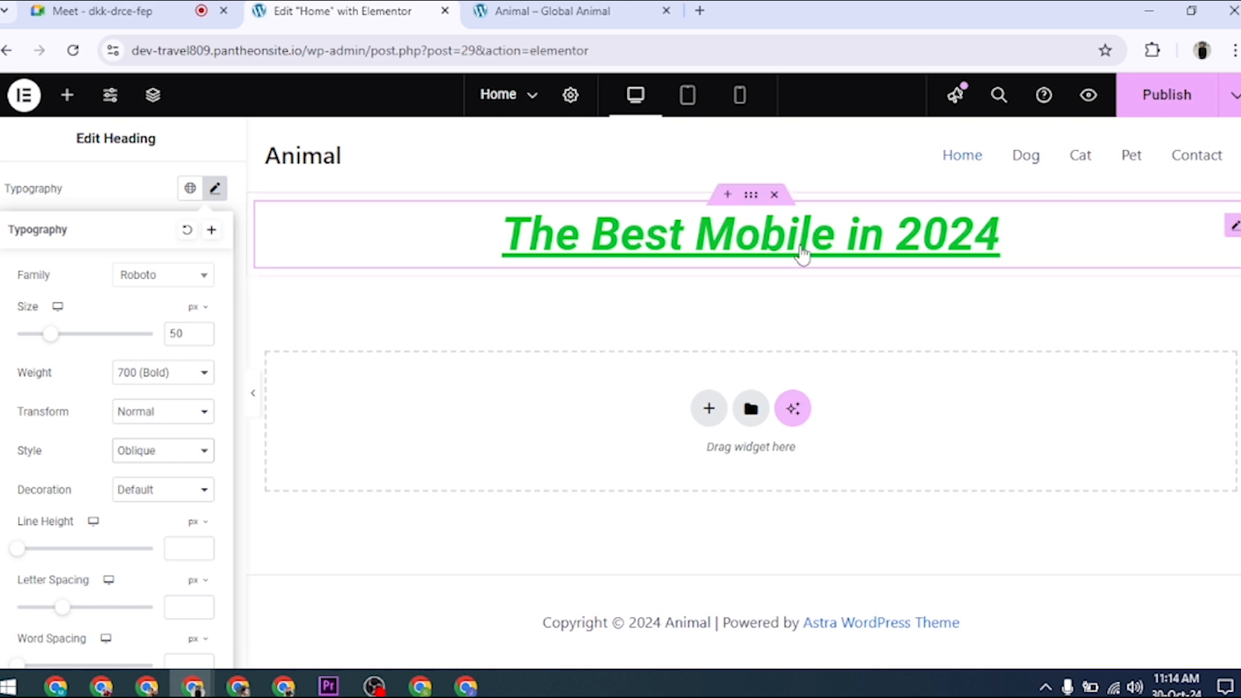
left_click(167, 446)
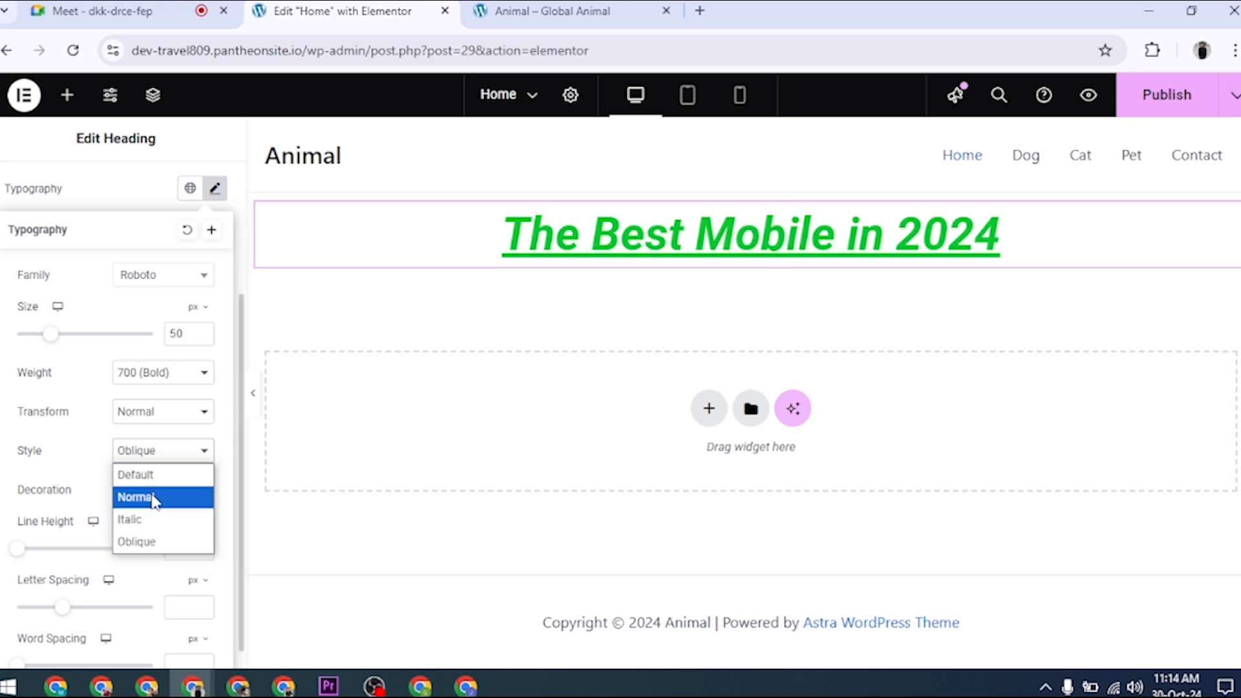
left_click(148, 477)
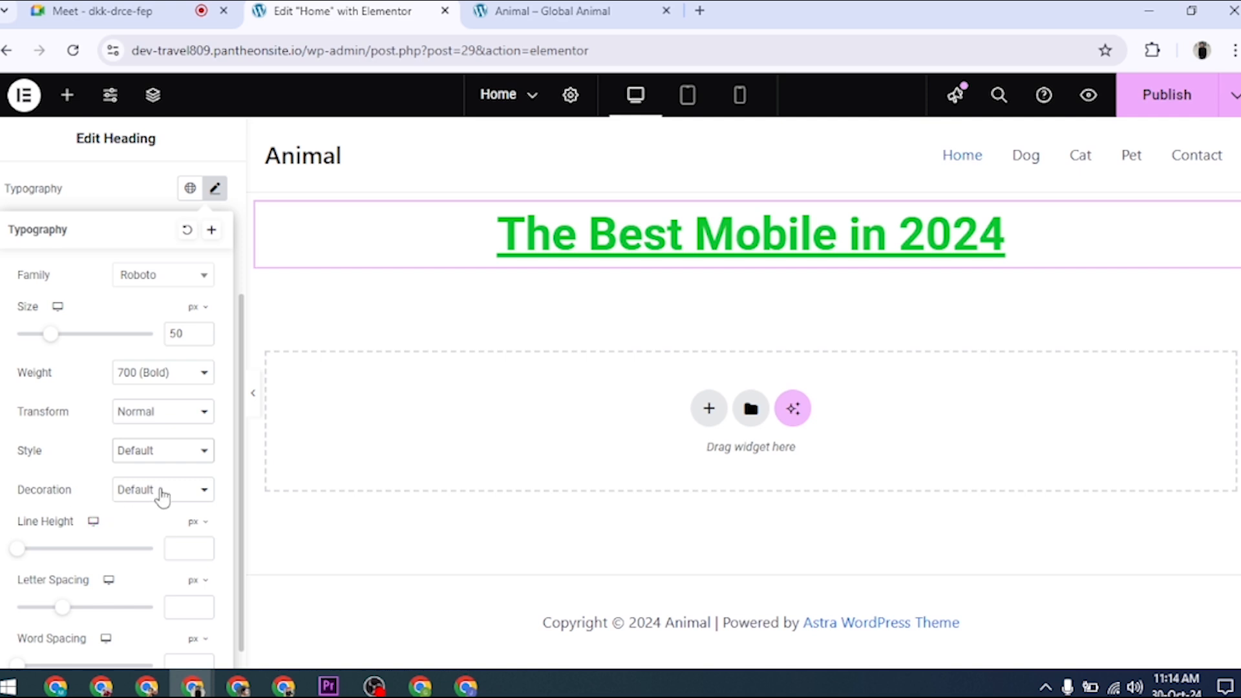
Step: Try the Underline, Overline and Line Through decorations on the heading, and set the decoration to None
left_click(162, 497)
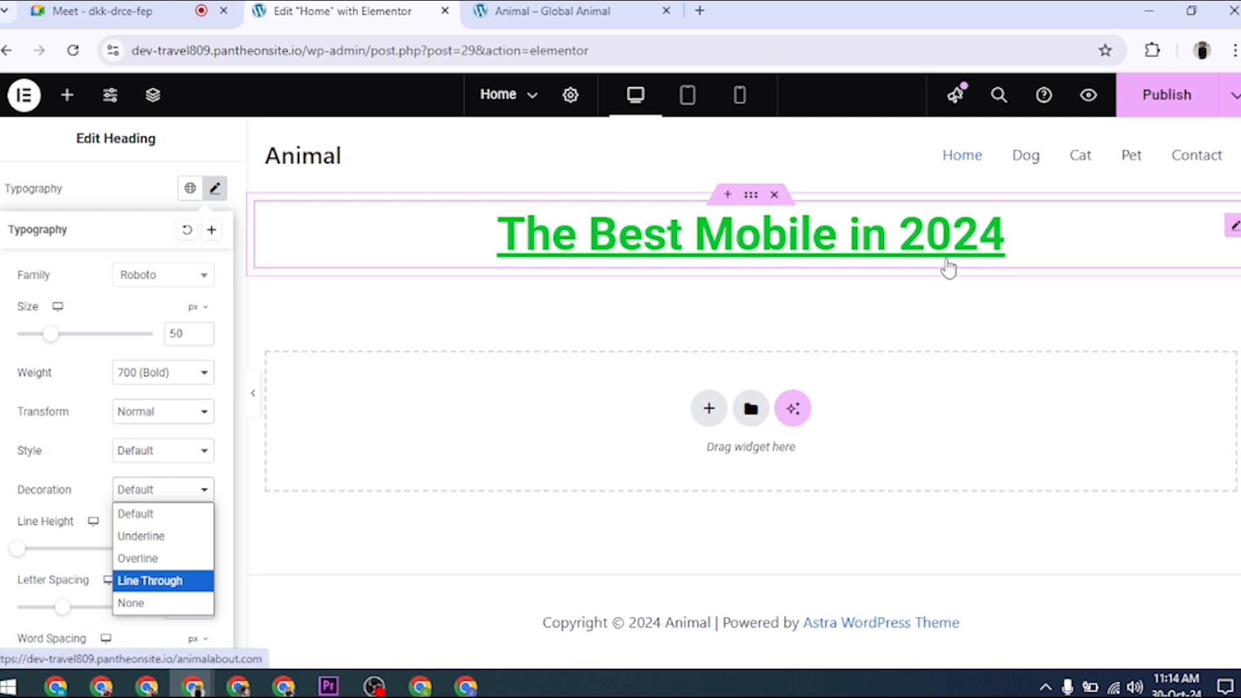
left_click(168, 493)
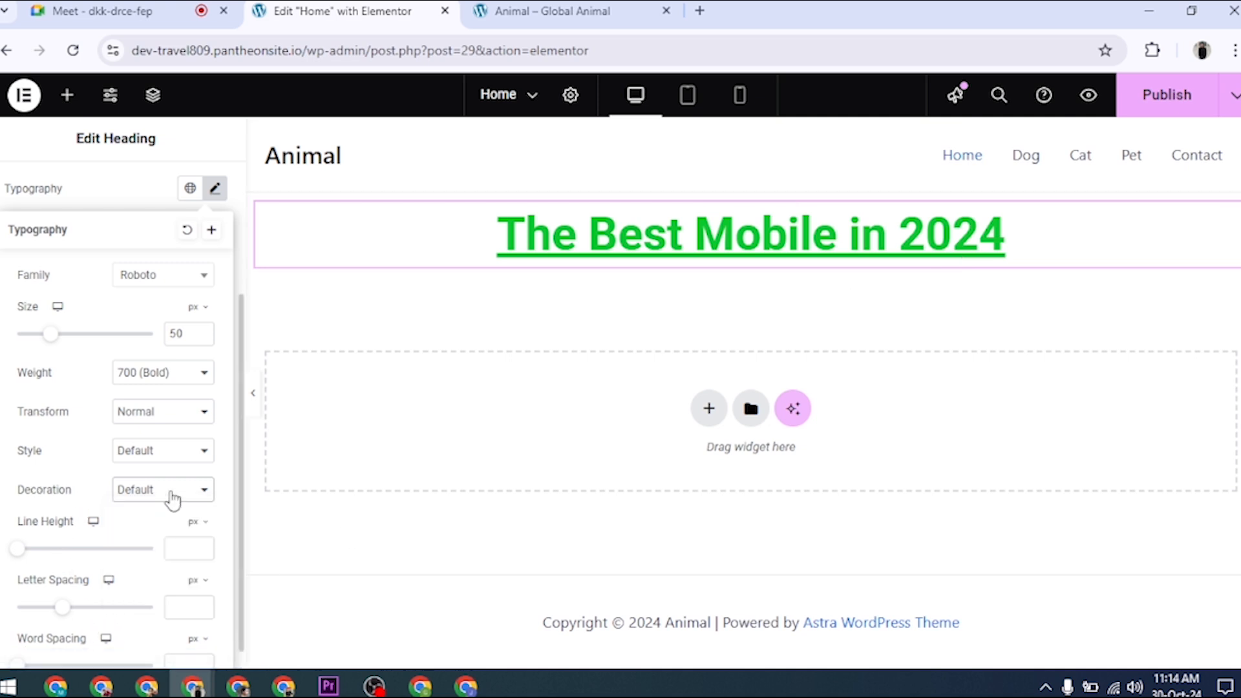
left_click(167, 494)
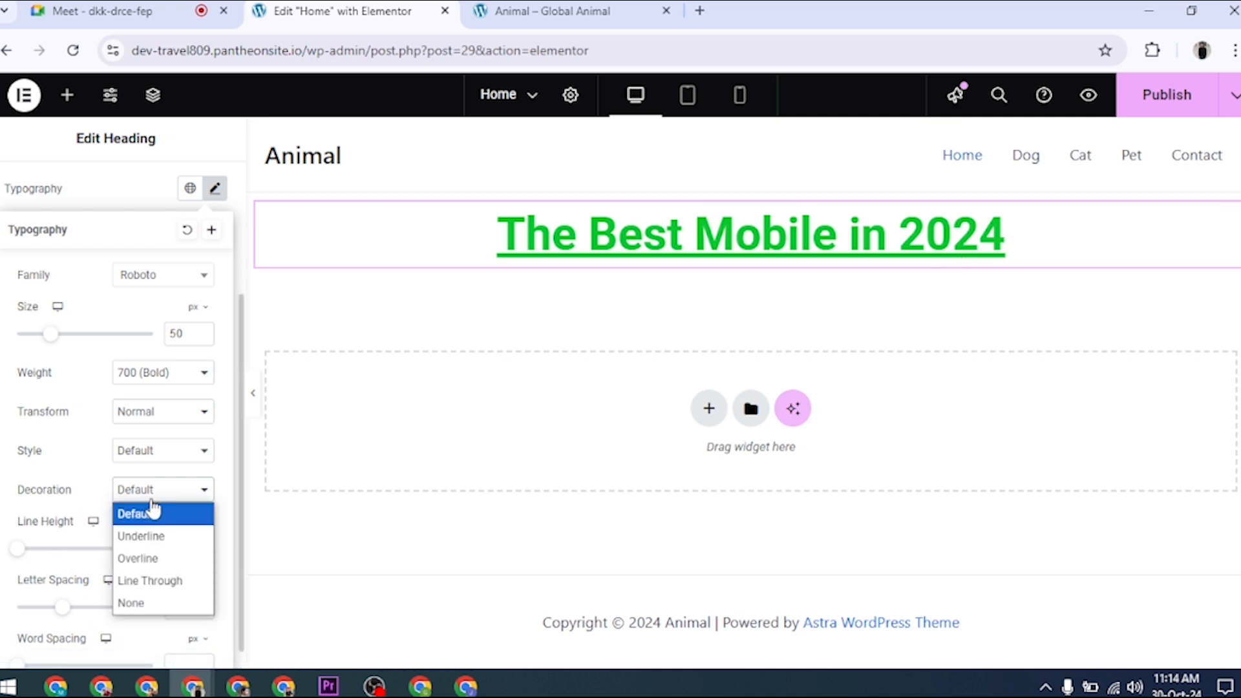
left_click(176, 542)
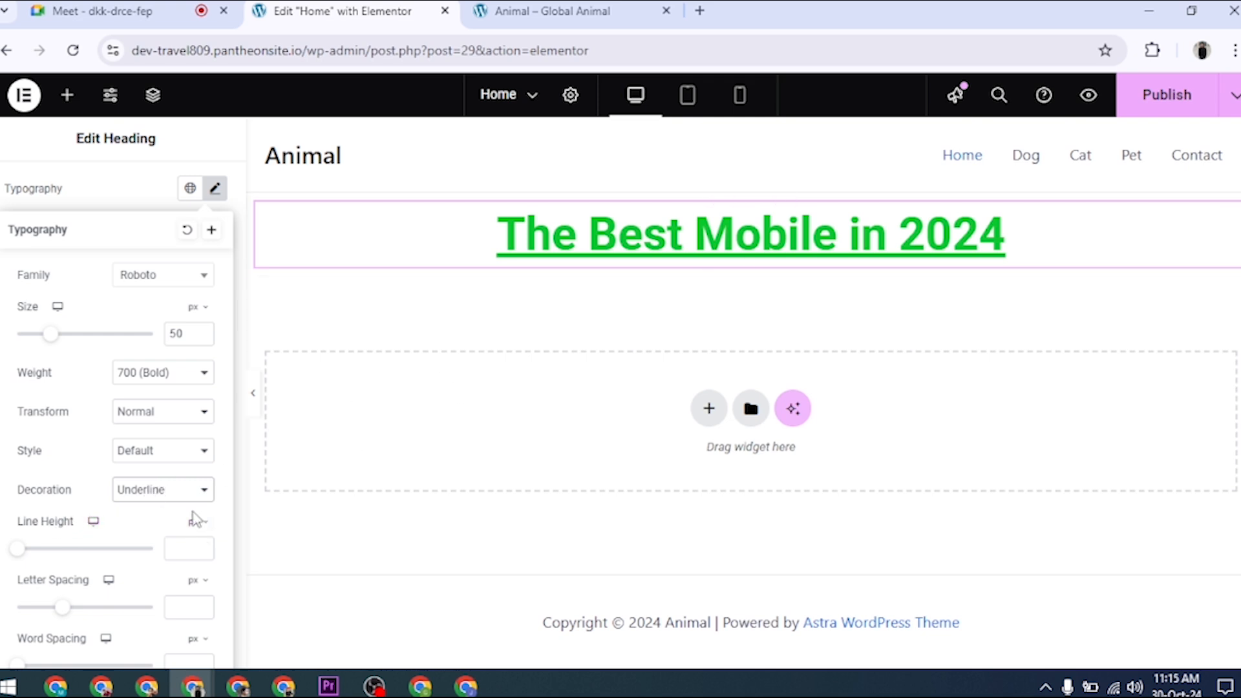
left_click(154, 501)
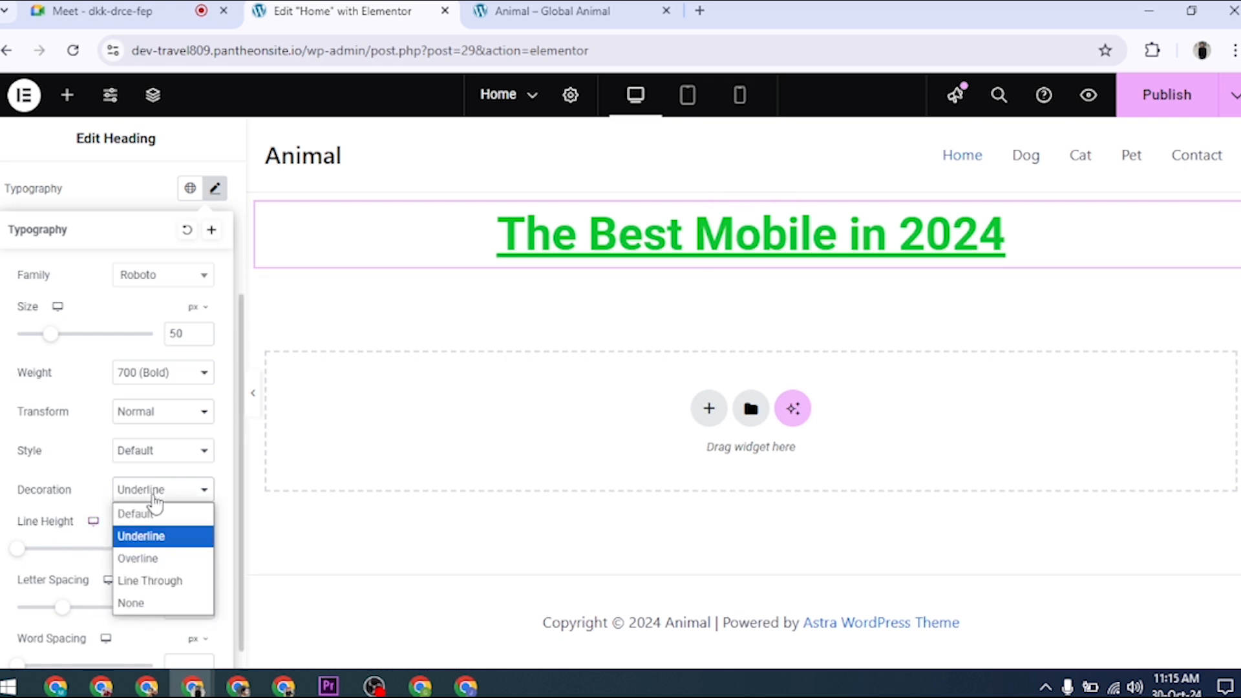
left_click(134, 560)
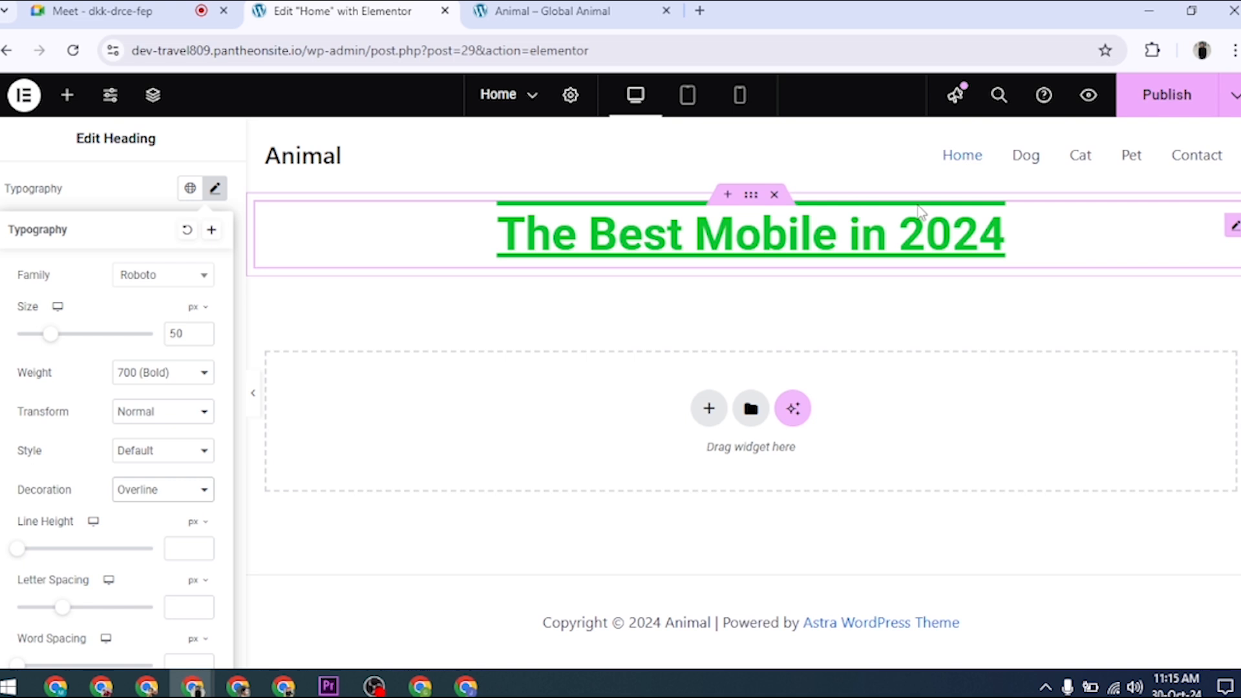
left_click(171, 491)
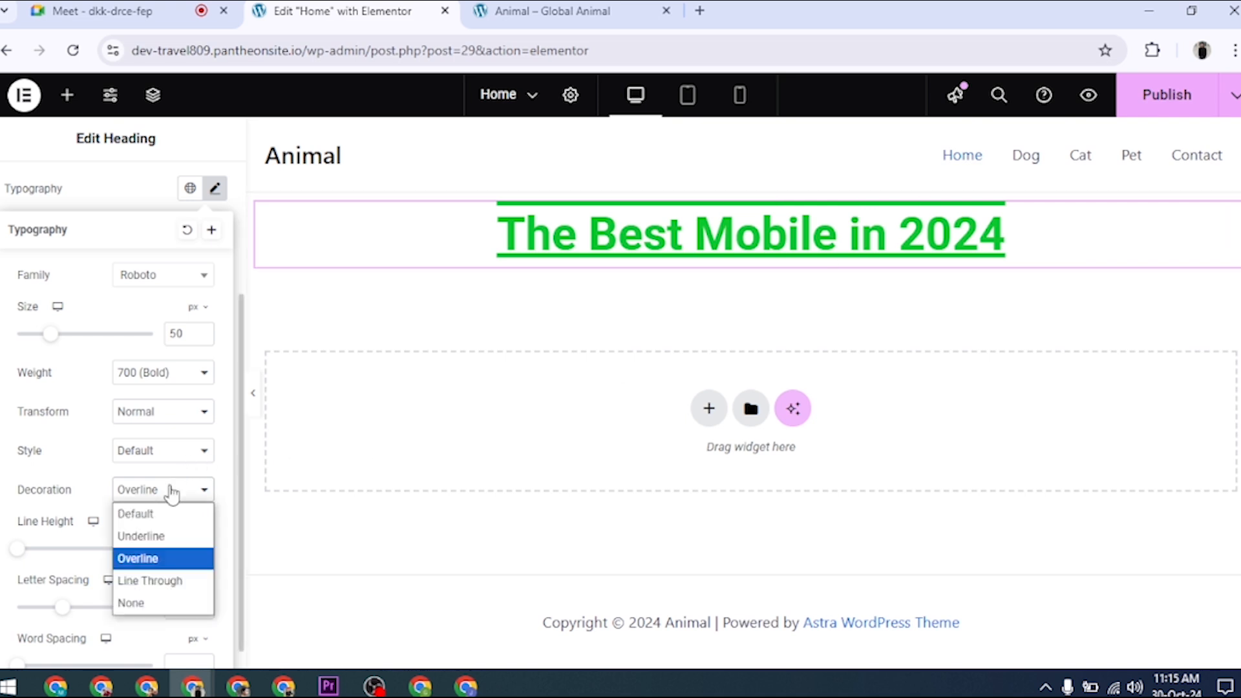
left_click(149, 582)
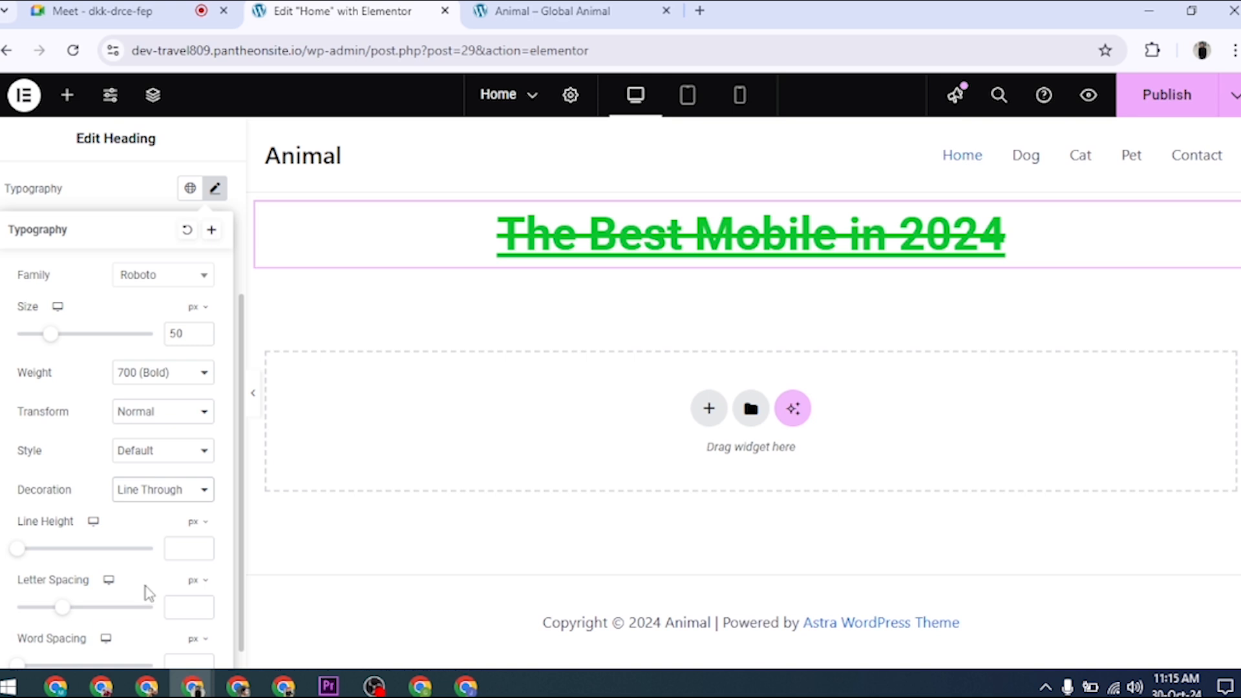
left_click(142, 499)
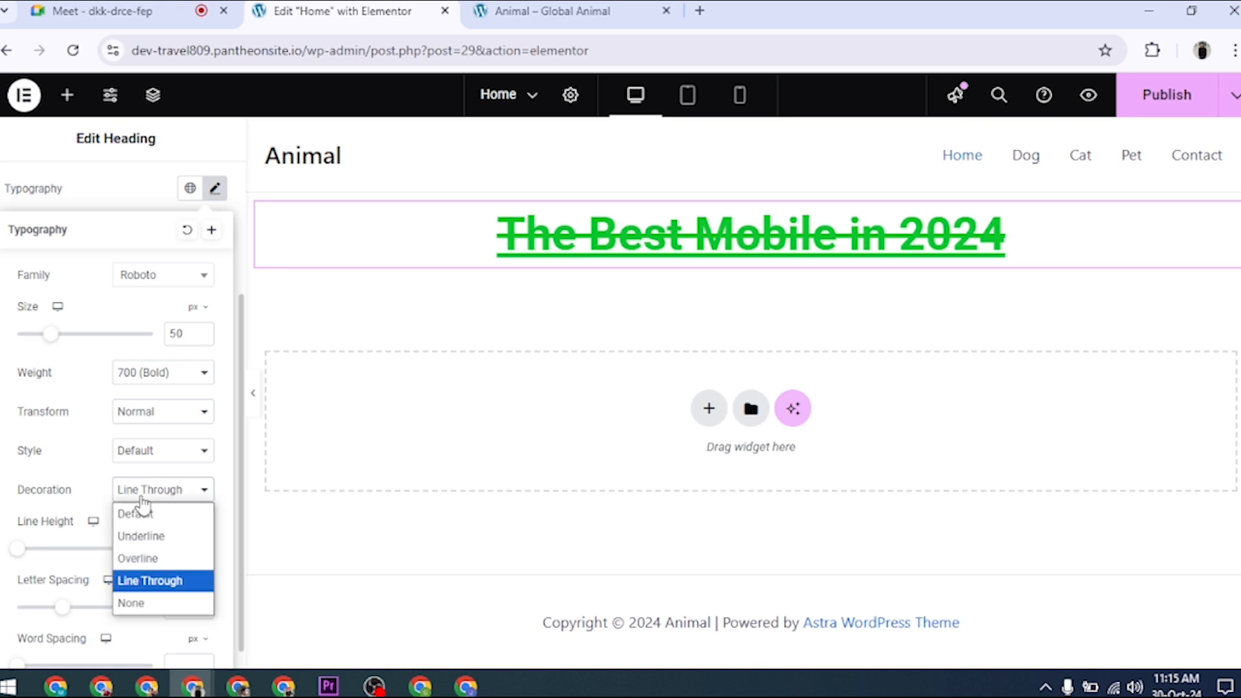
left_click(134, 604)
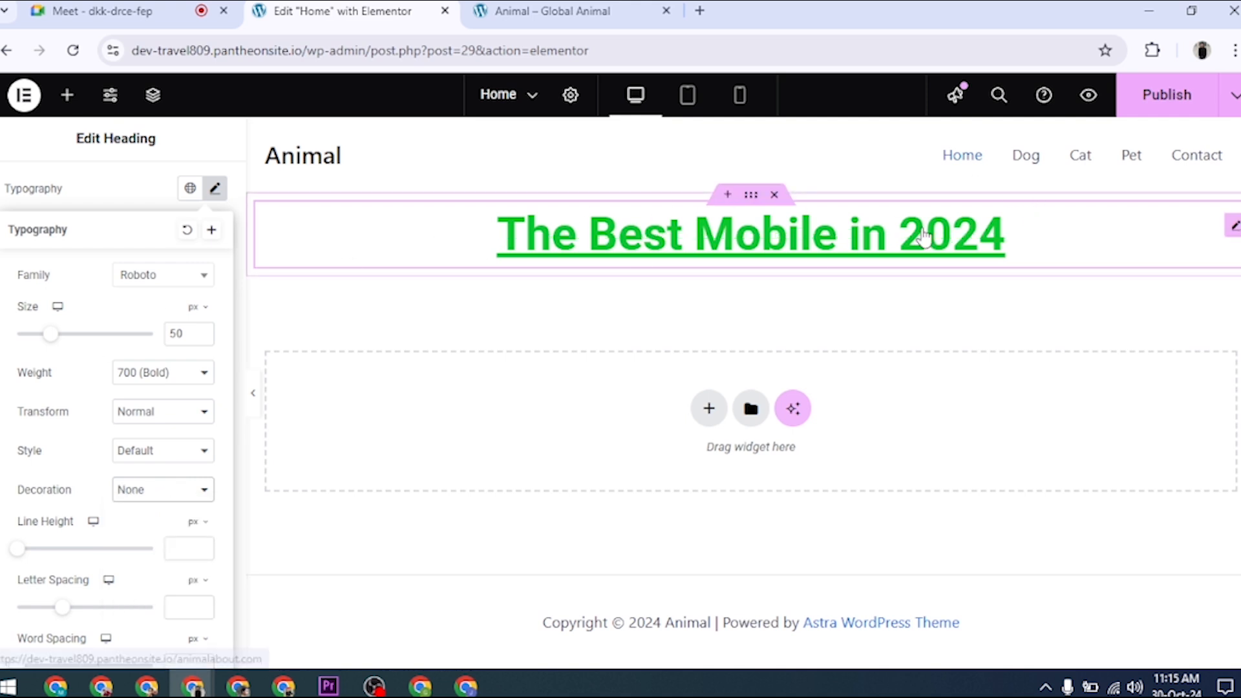
left_click(172, 507)
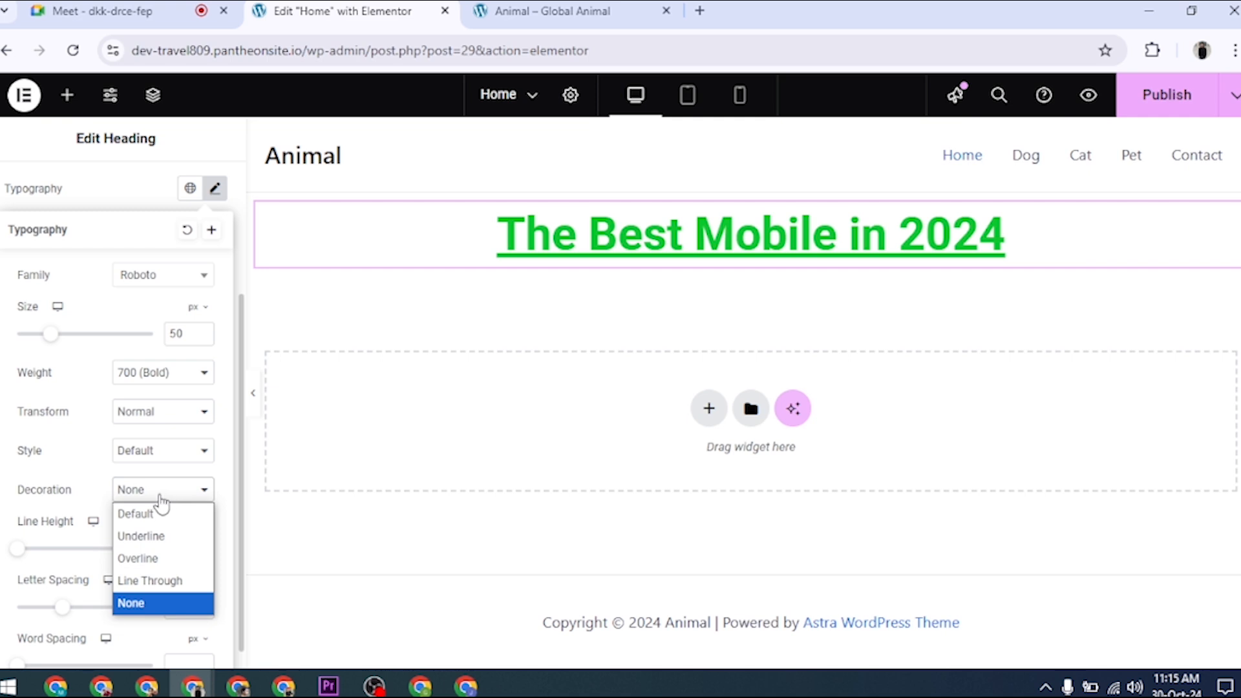
left_click(159, 499)
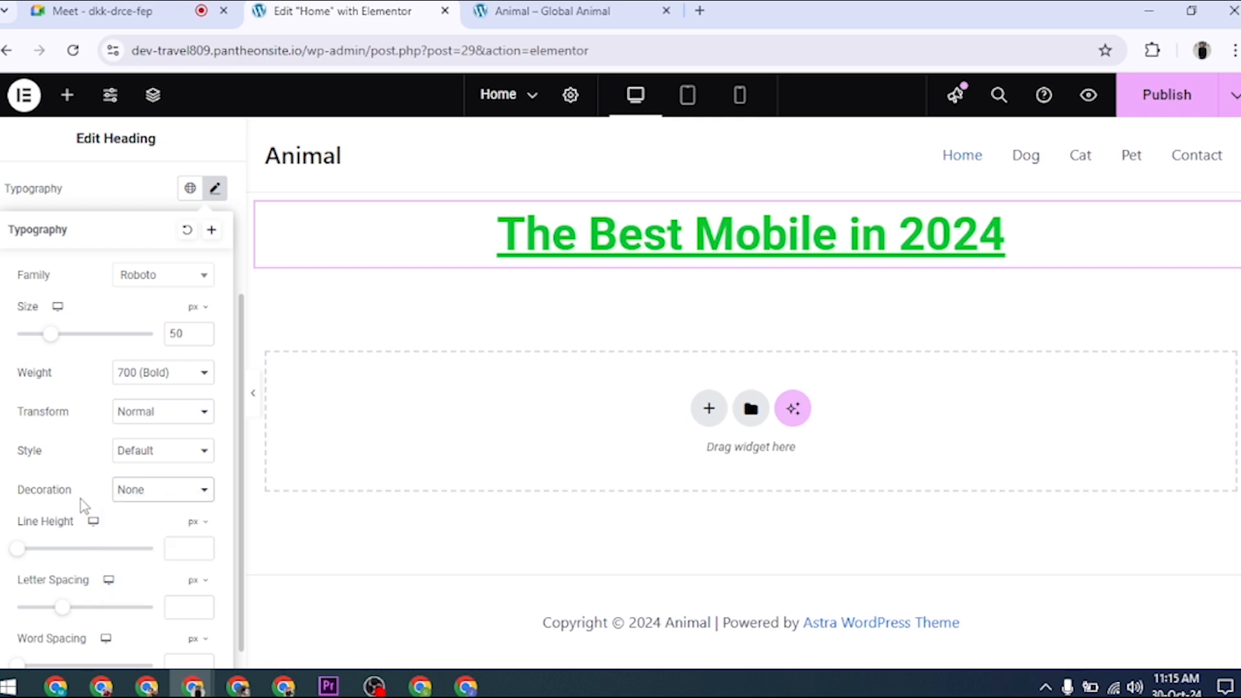
Step: Try the heading's line height at 100 px and at the slider's minimum, and clear the value
scroll(80, 499, "down", 1)
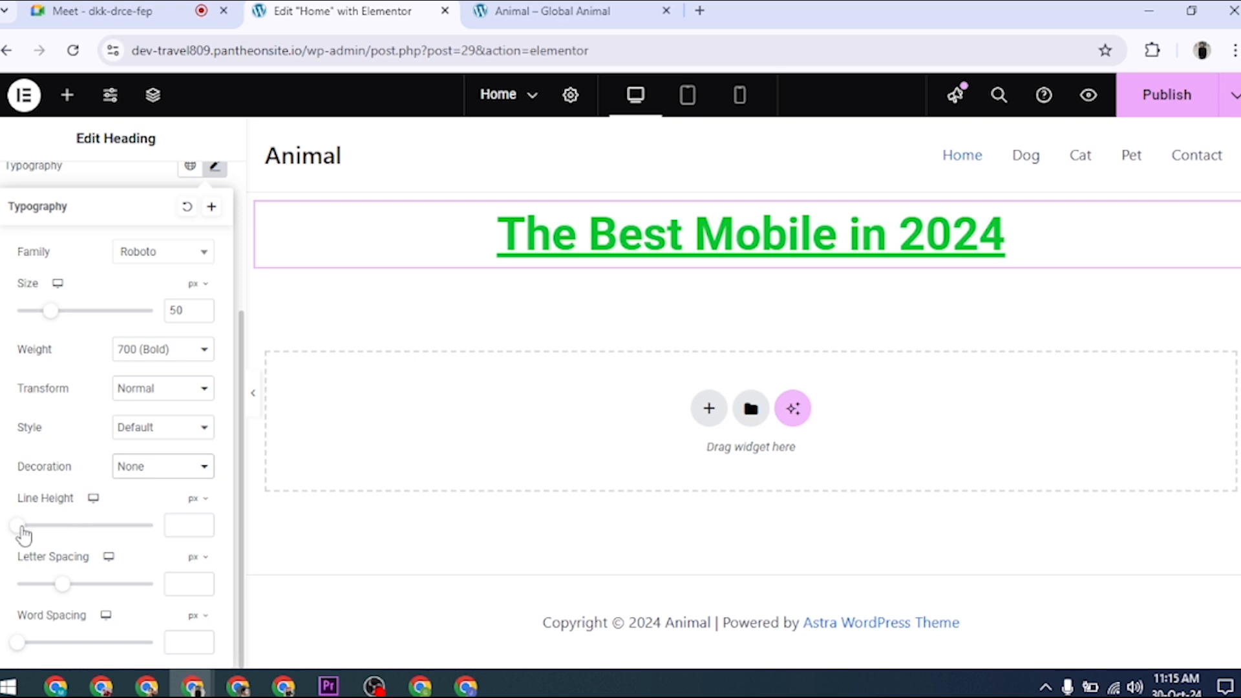
left_click_drag(25, 534, 173, 536)
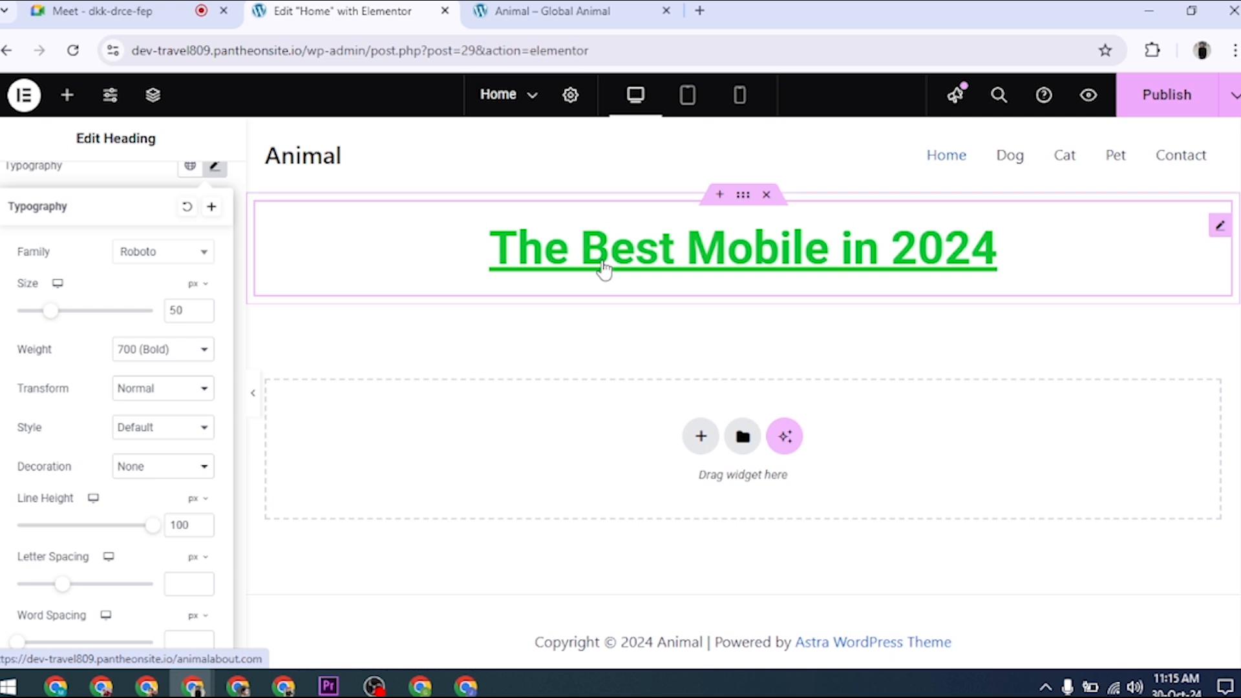
left_click_drag(155, 526, 1, 532)
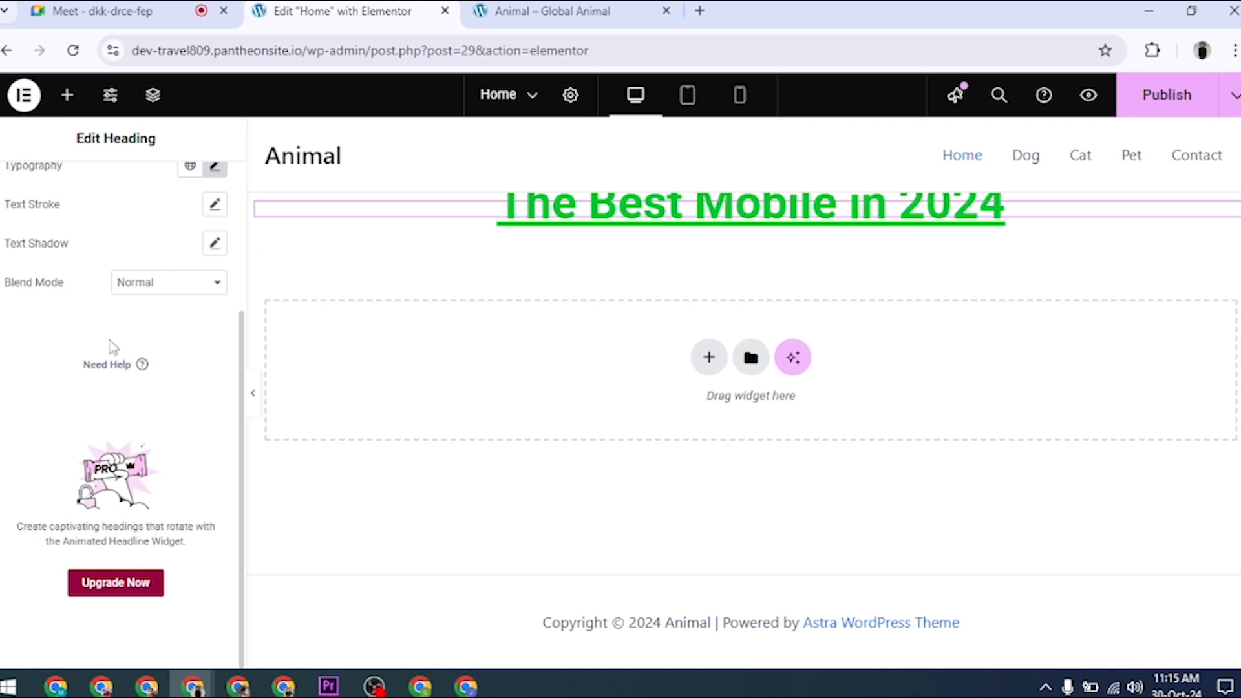
scroll(49, 324, "up", 3)
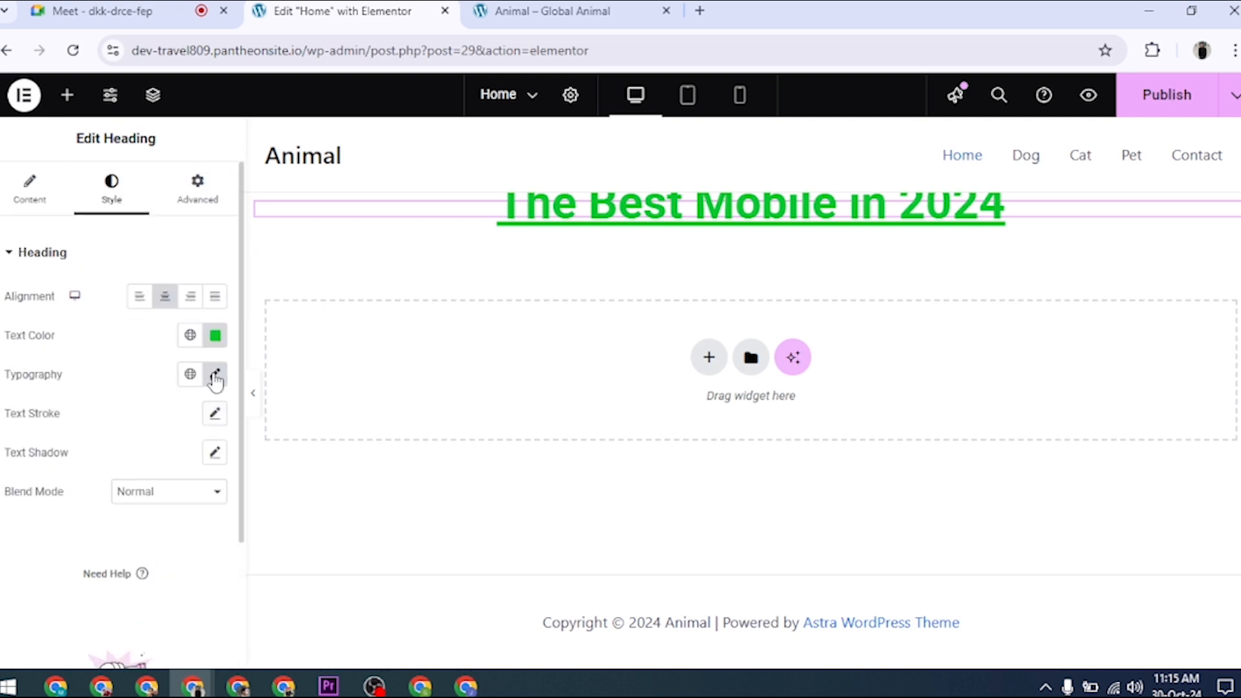
left_click(215, 375)
scroll(123, 511, "down", 3)
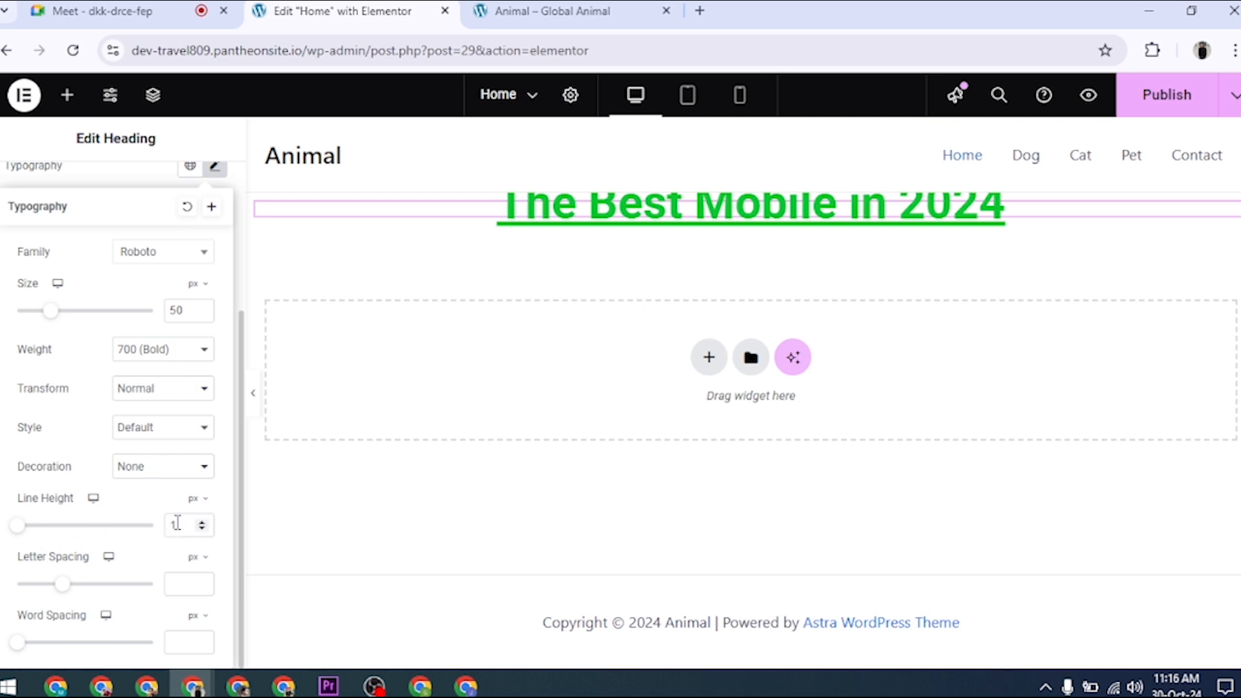
key("BackSpace")
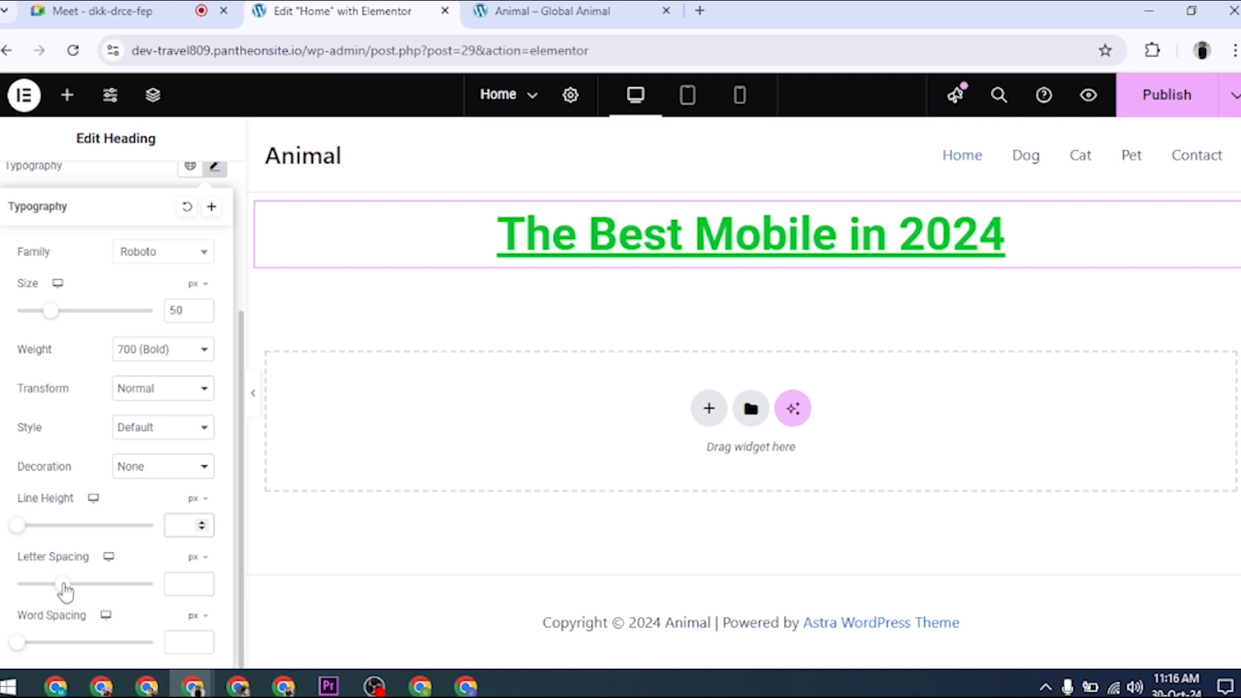
Step: Try a letter spacing of 1.7 px on the heading, and clear the value
mouse_move(65, 591)
left_mouse_down()
mouse_move(146, 594)
mouse_move(1, 594)
mouse_move(200, 590)
mouse_move(78, 590)
left_mouse_up()
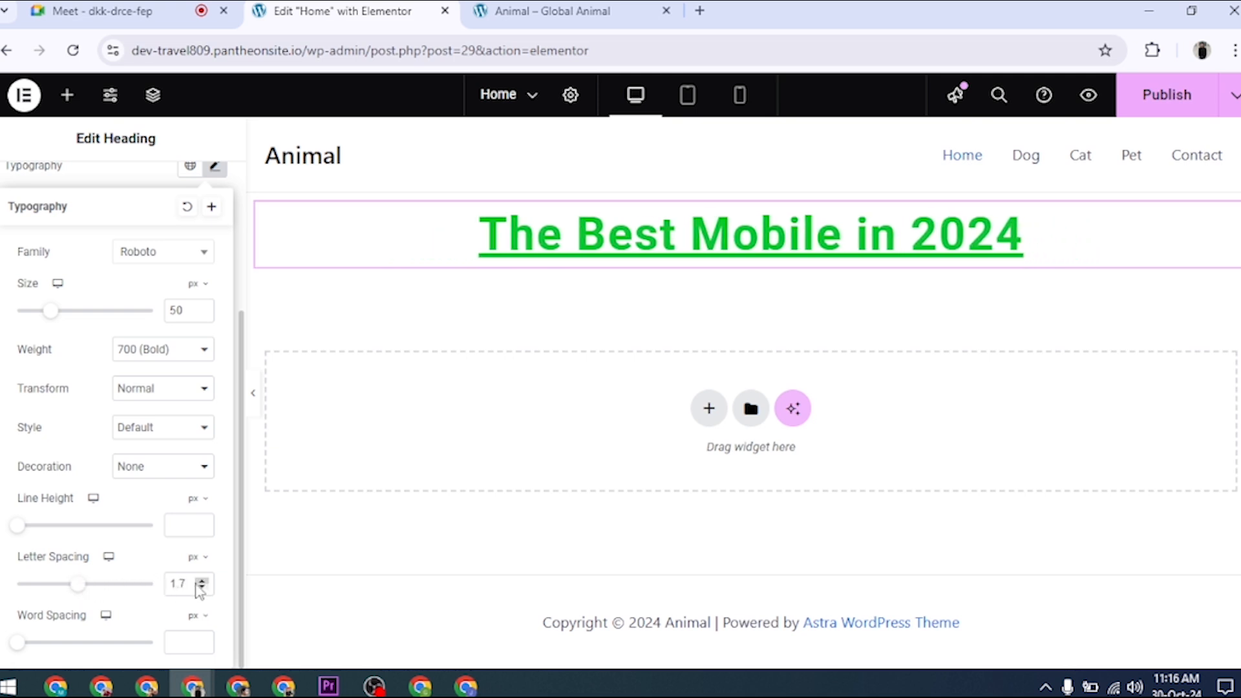
left_click_drag(192, 583, 160, 592)
key("BackSpace")
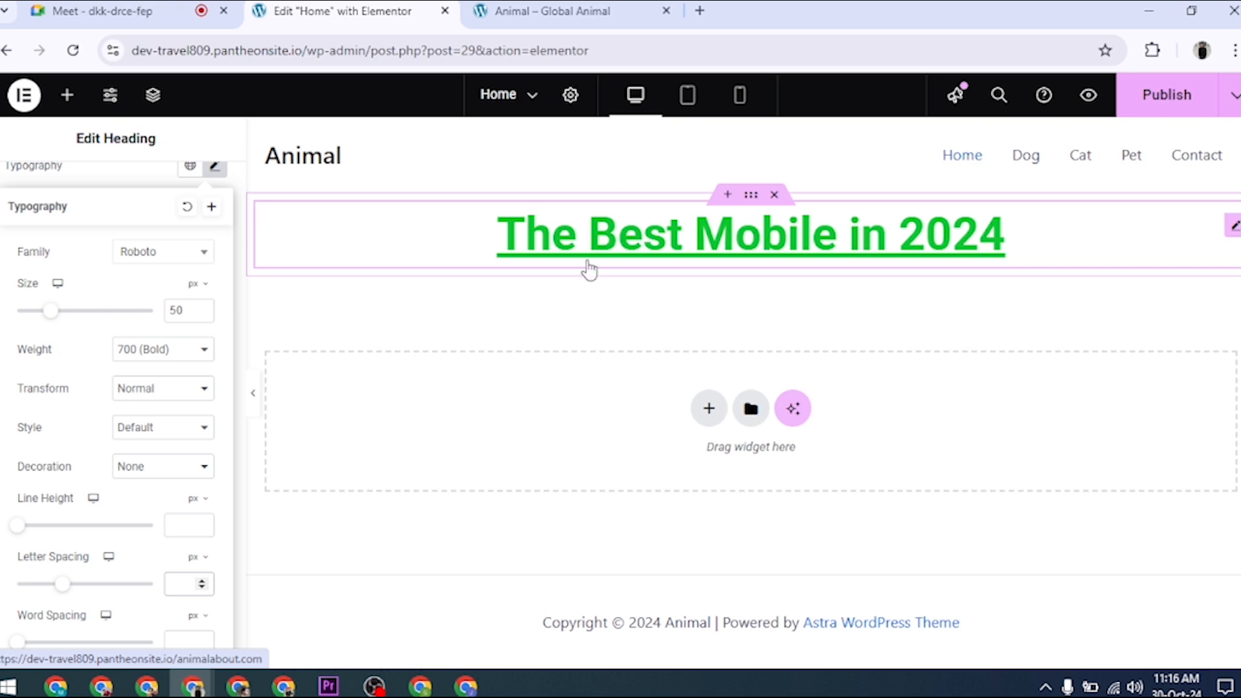
Step: Adjust the heading's word spacing, bring it to 0 px, and close the typography settings
mouse_move(17, 643)
left_mouse_down()
mouse_move(187, 648)
mouse_move(0, 640)
left_mouse_up()
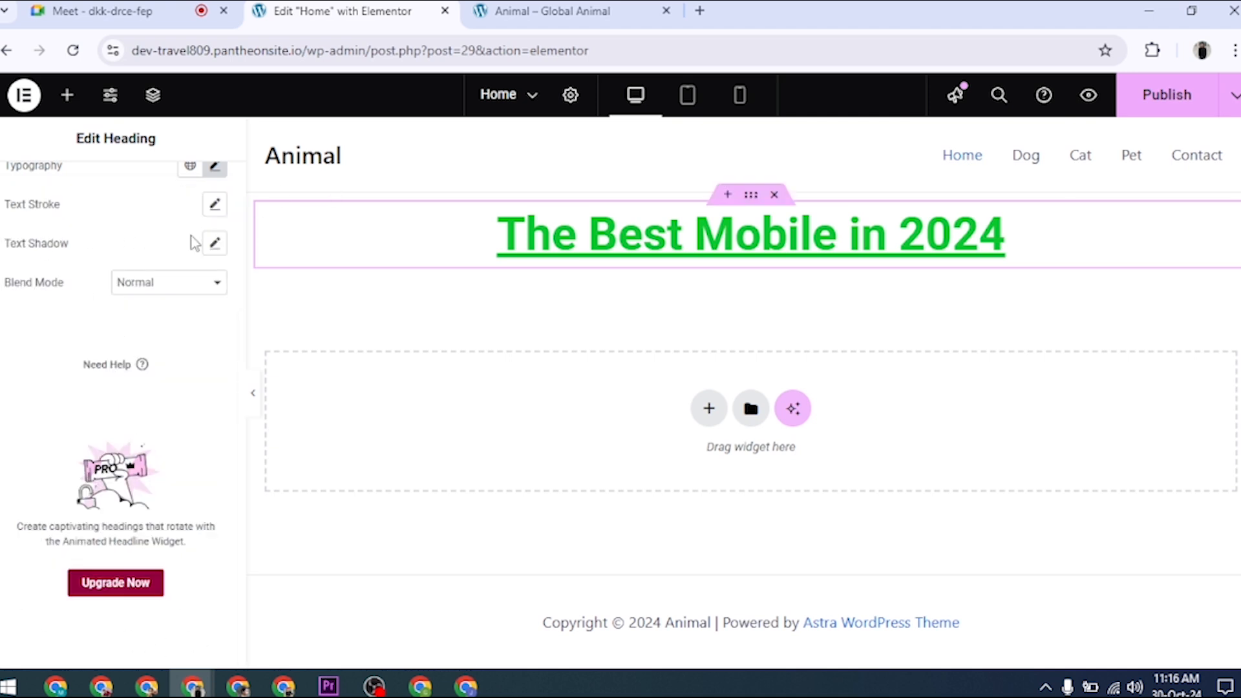
scroll(194, 241, "up", 2)
left_click(214, 260)
scroll(133, 499, "down", 2)
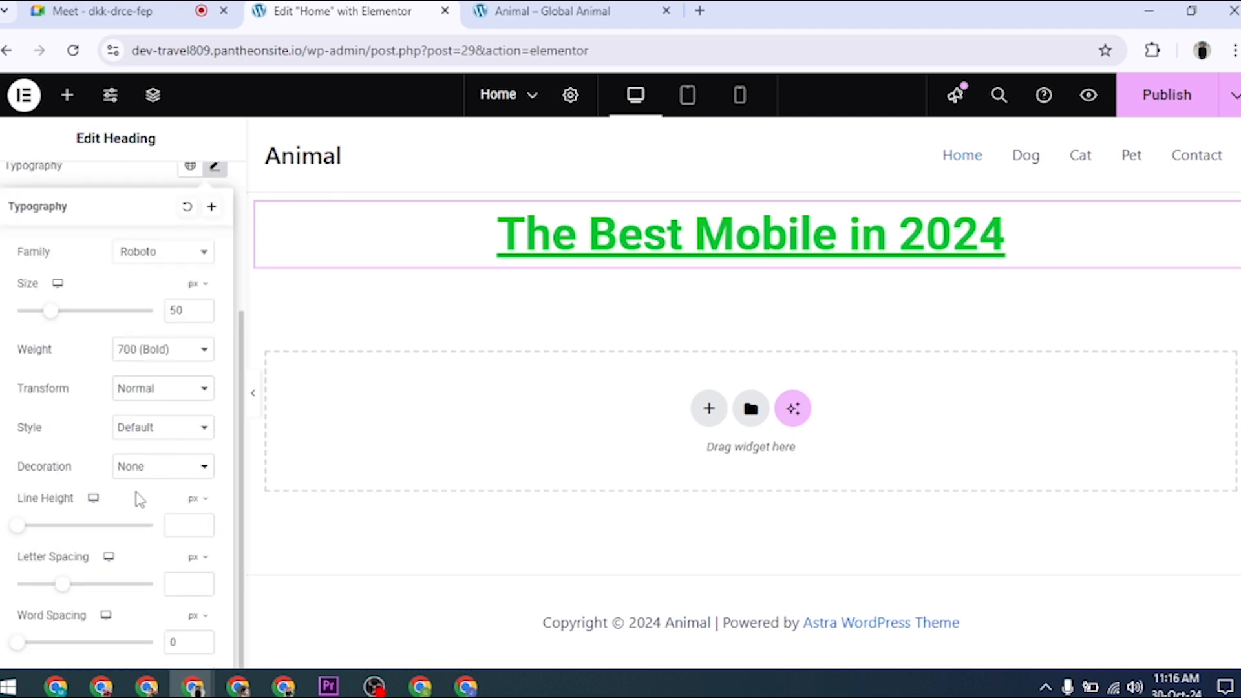
double_click(180, 649)
scroll(138, 407, "up", 2)
scroll(139, 394, "down", 2)
scroll(91, 508, "up", 2)
left_click(217, 260)
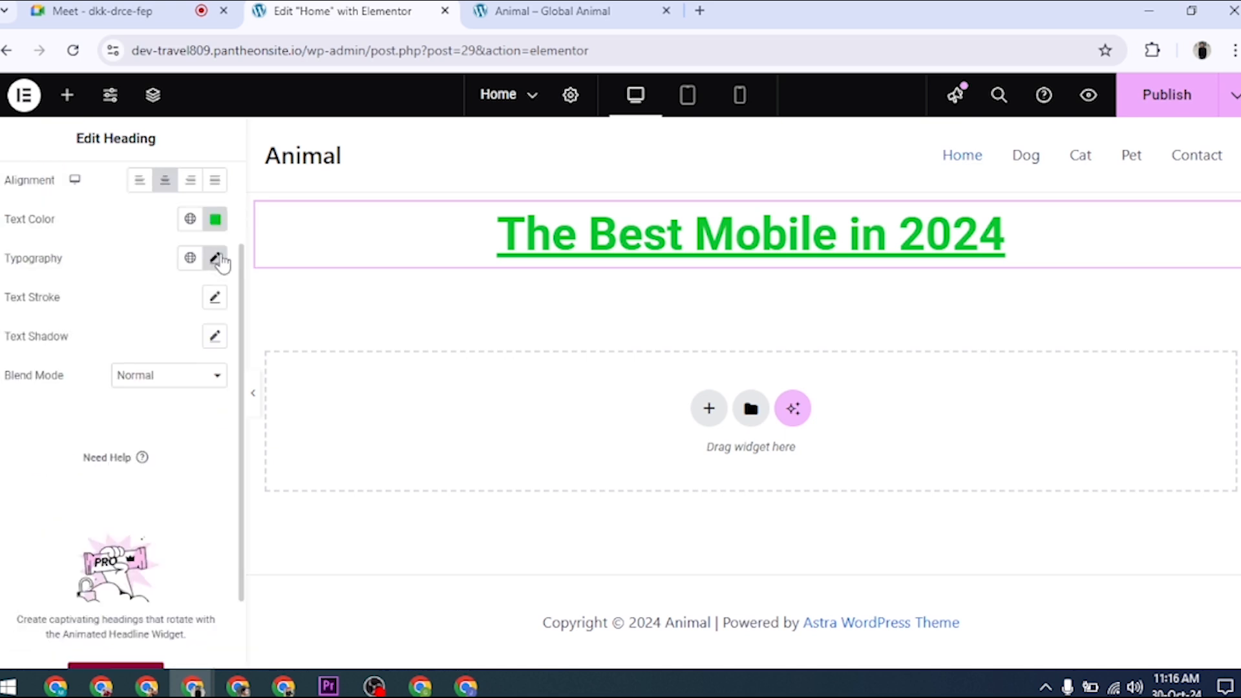
Step: Add a 2 px black text stroke to the heading
scroll(152, 413, "up", 2)
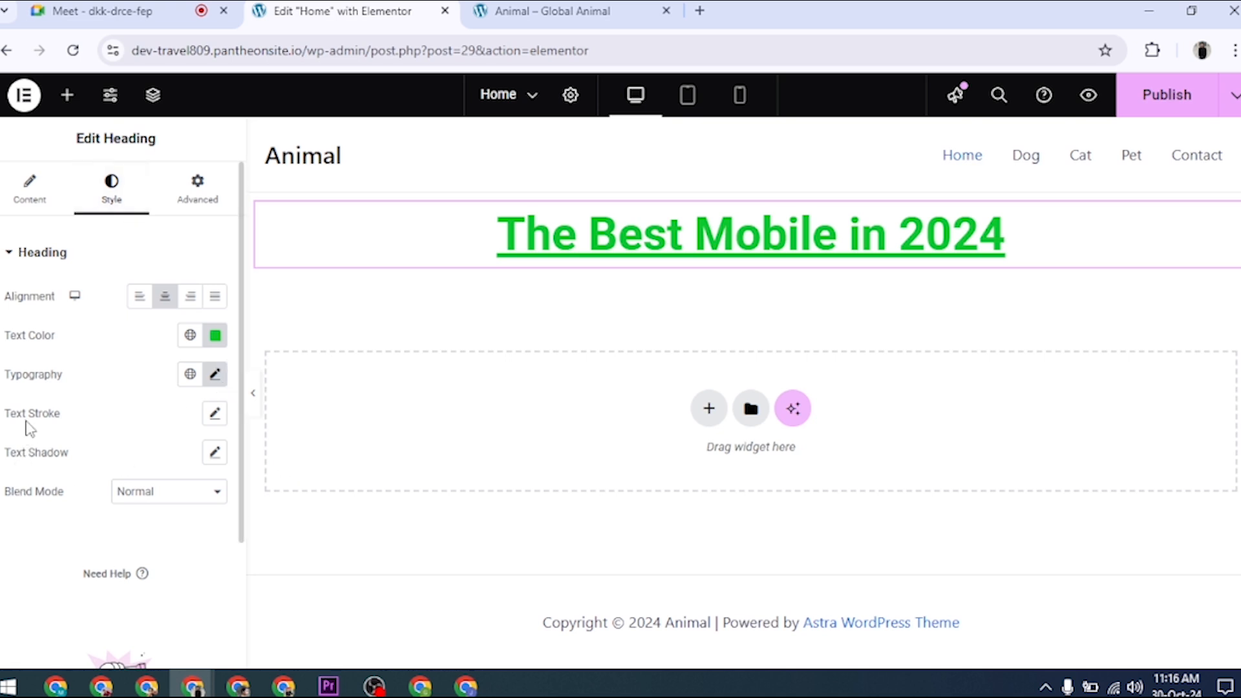
left_click(216, 417)
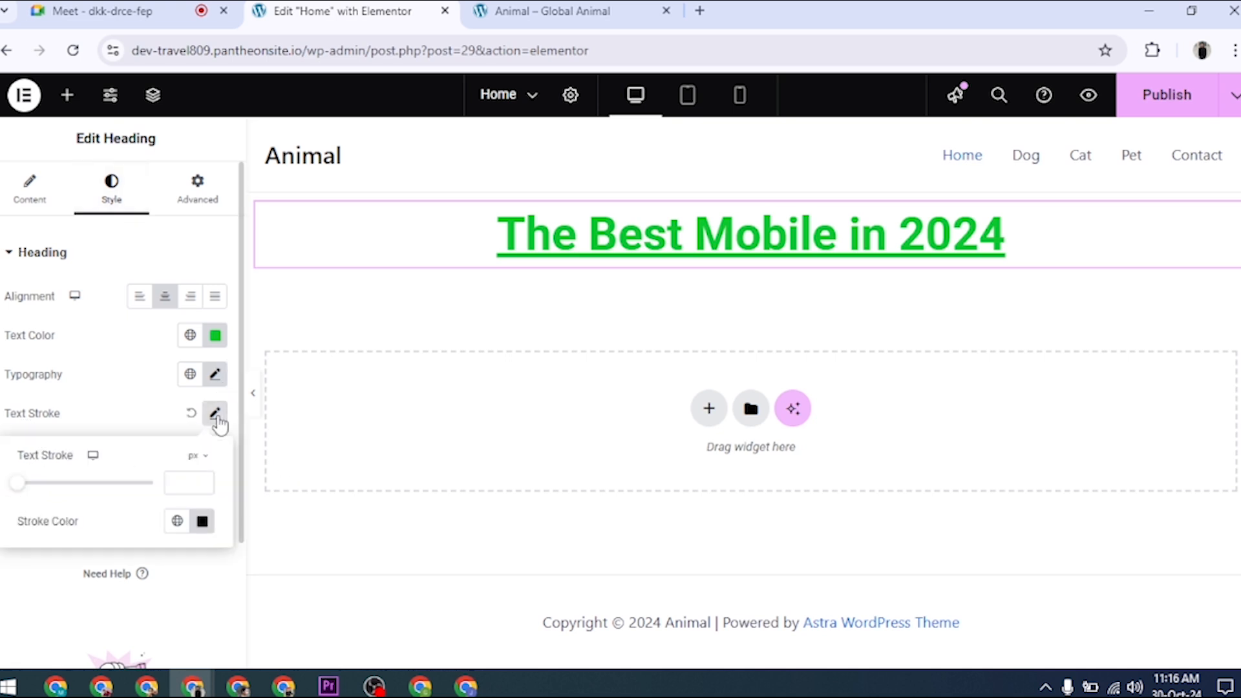
mouse_move(18, 492)
left_mouse_down()
mouse_move(86, 490)
mouse_move(48, 484)
left_mouse_up()
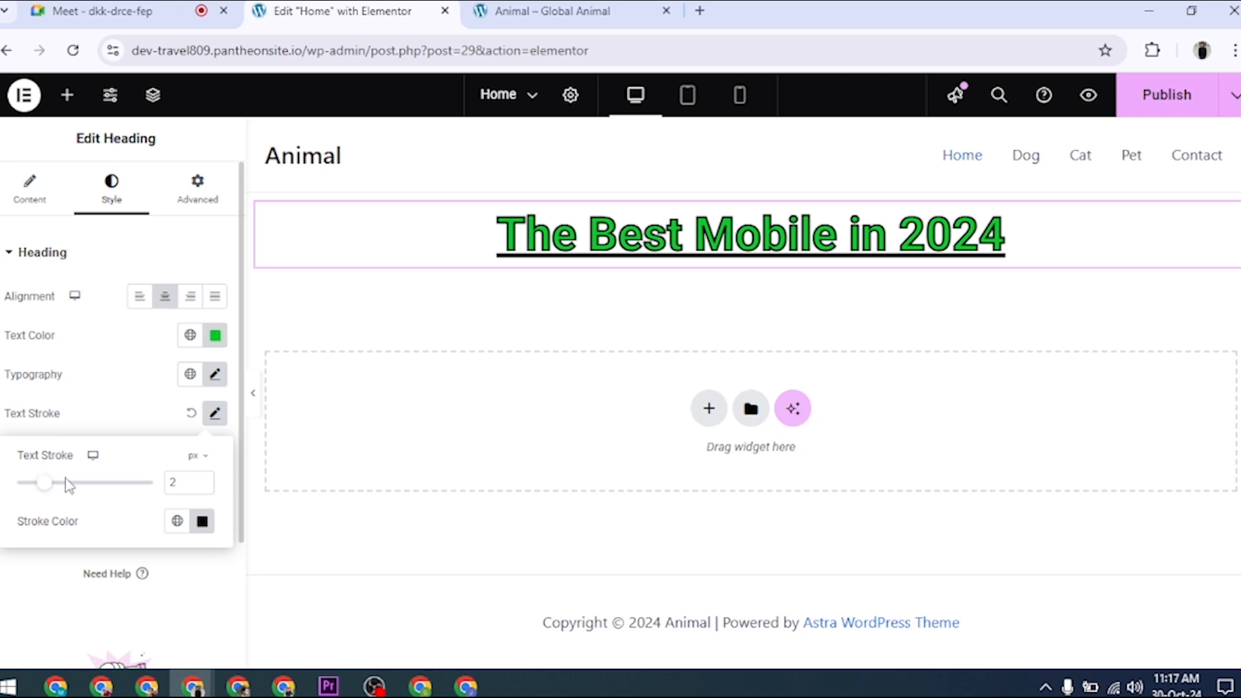
mouse_move(43, 489)
left_mouse_down()
mouse_move(157, 489)
mouse_move(44, 492)
left_mouse_up()
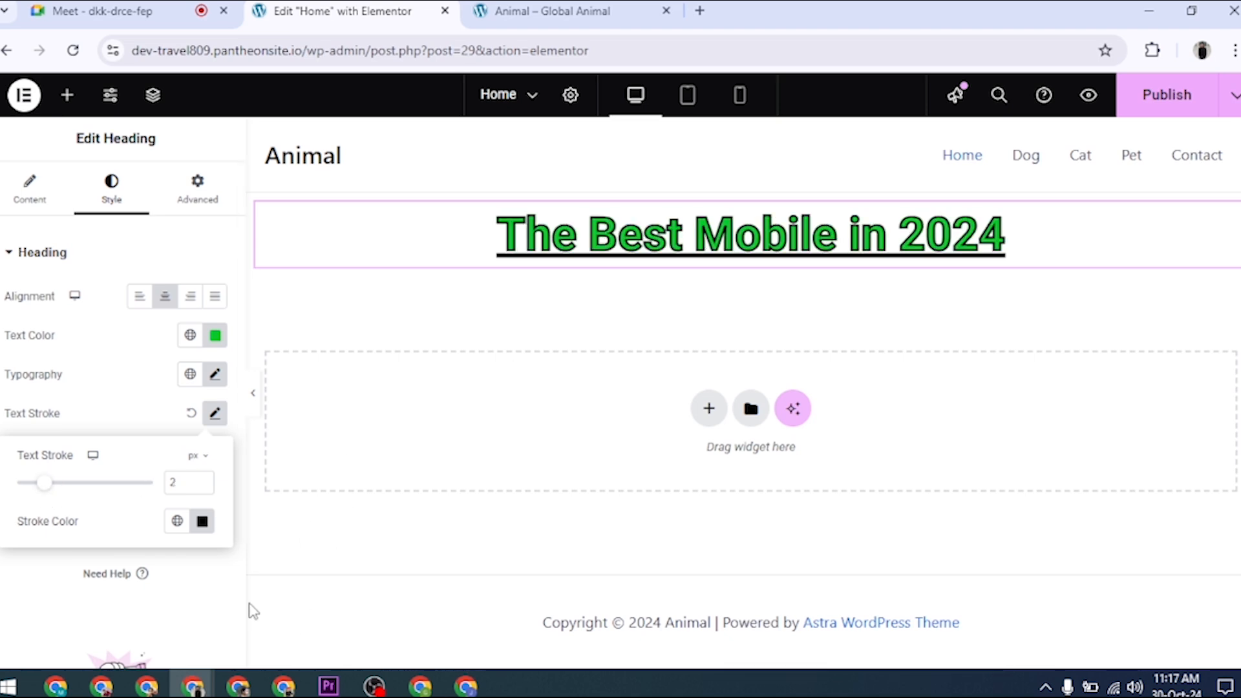
left_click(213, 420)
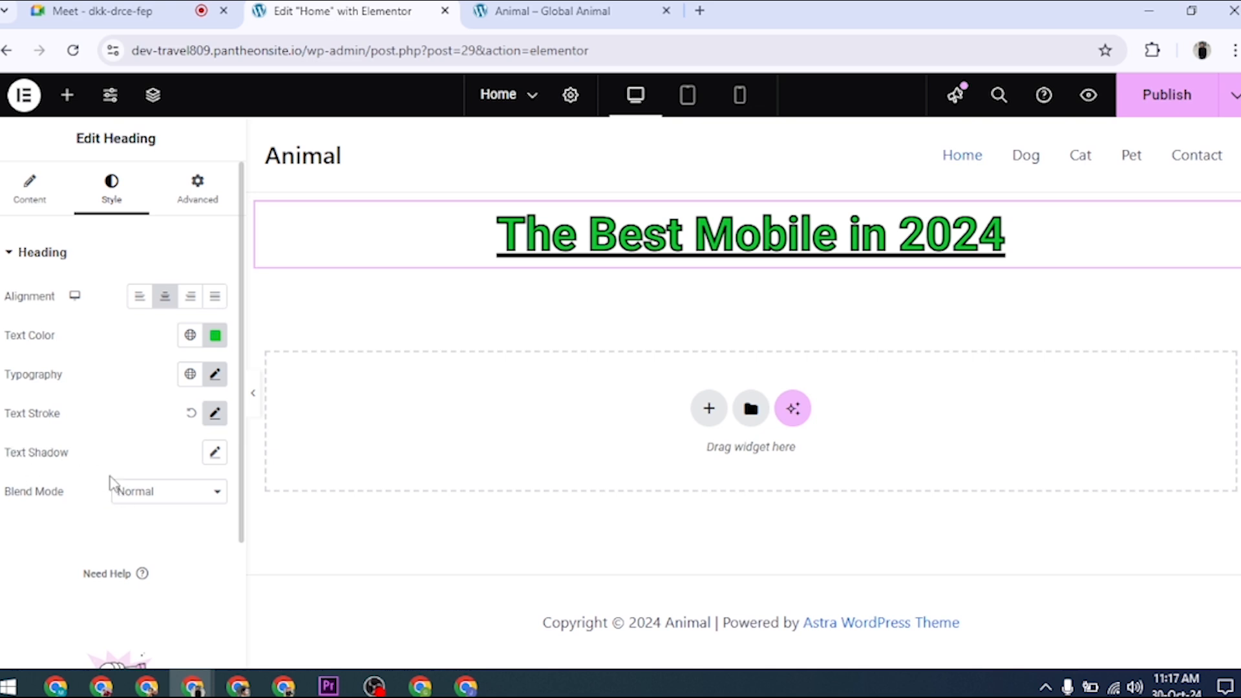
Step: Enable a text shadow on the heading and set its color to rgba(12, 12, 12, 0.97)
left_click(214, 454)
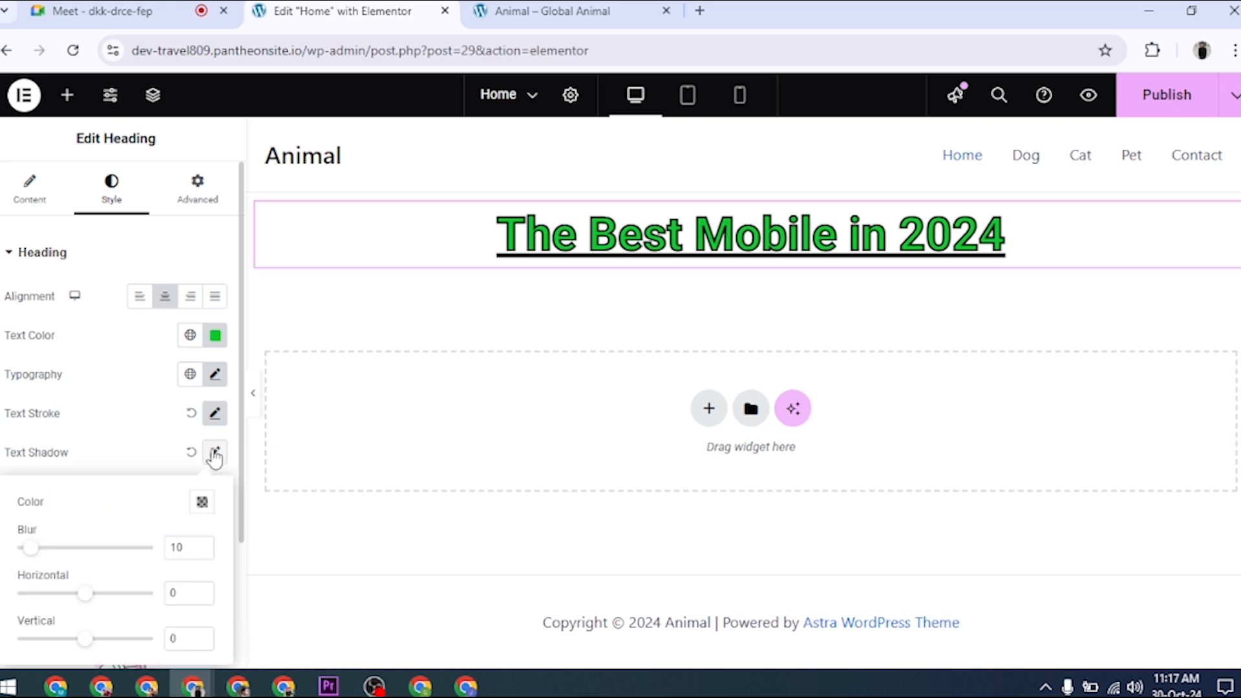
scroll(208, 478, "down", 2)
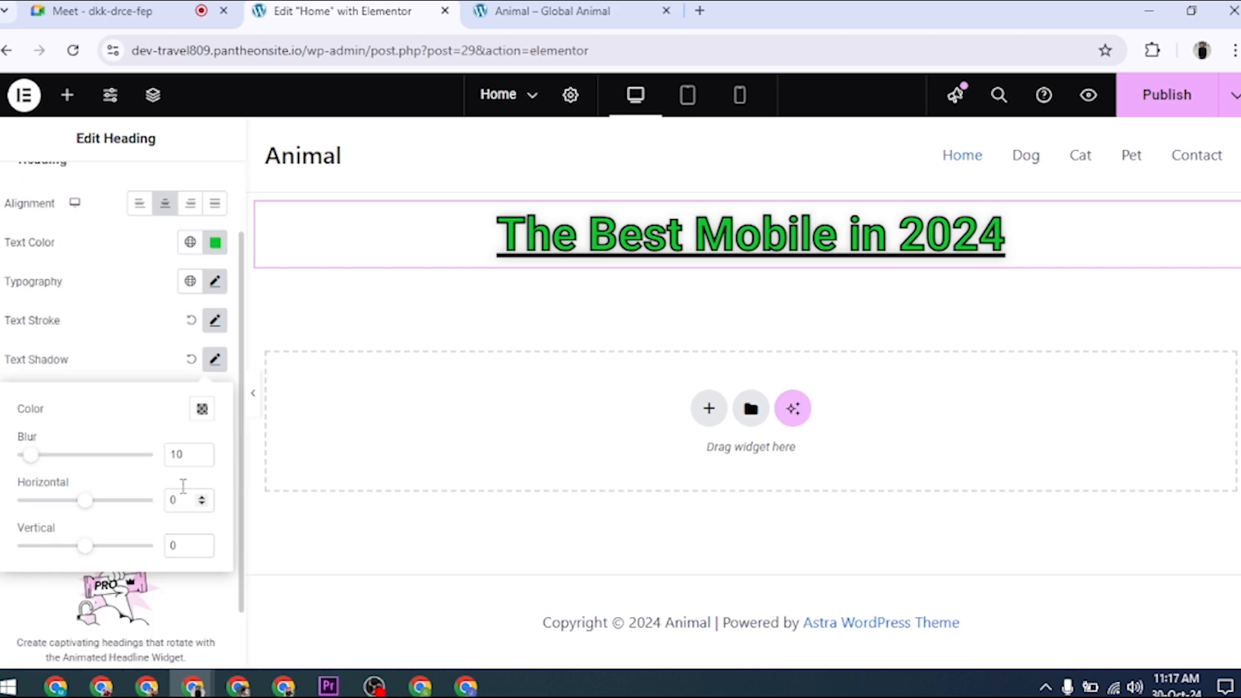
left_click(201, 413)
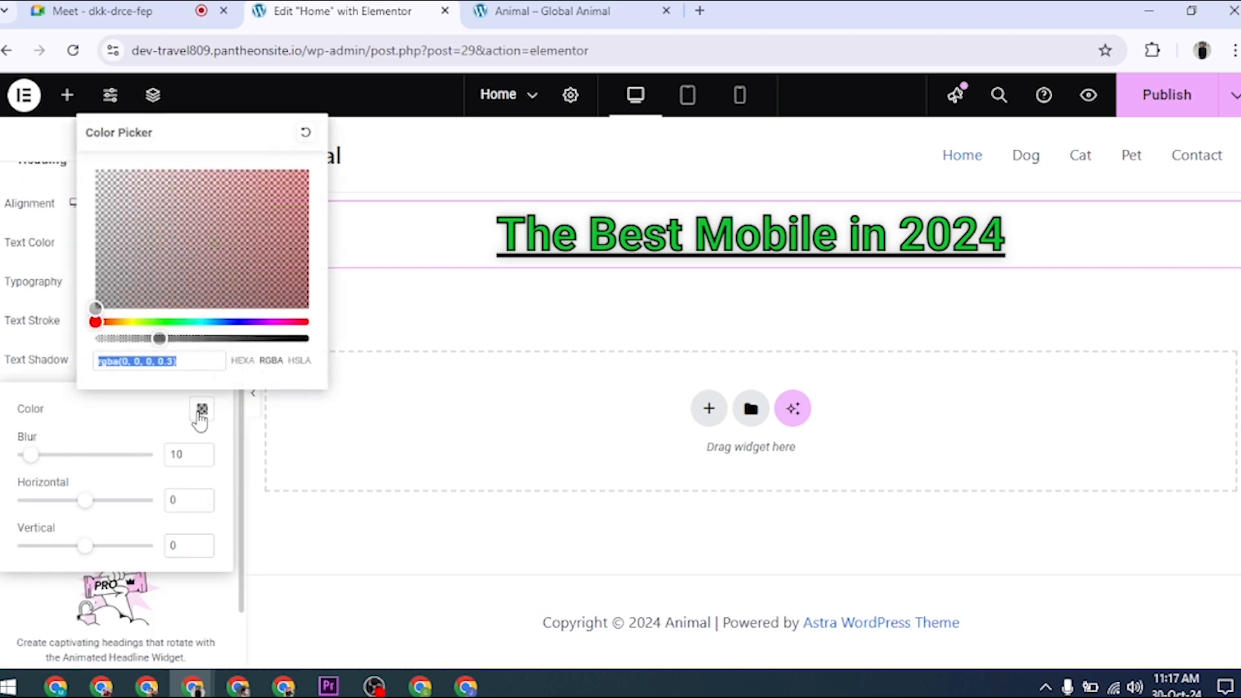
left_click_drag(160, 338, 302, 338)
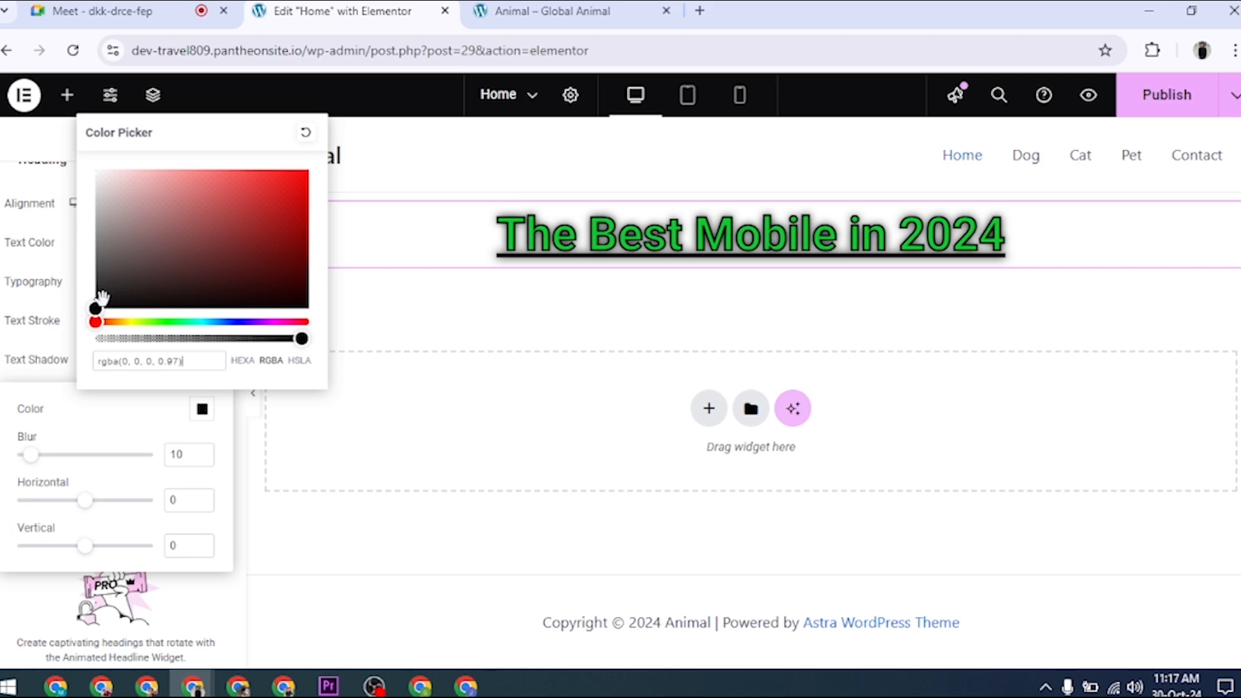
left_click_drag(102, 297, 101, 302)
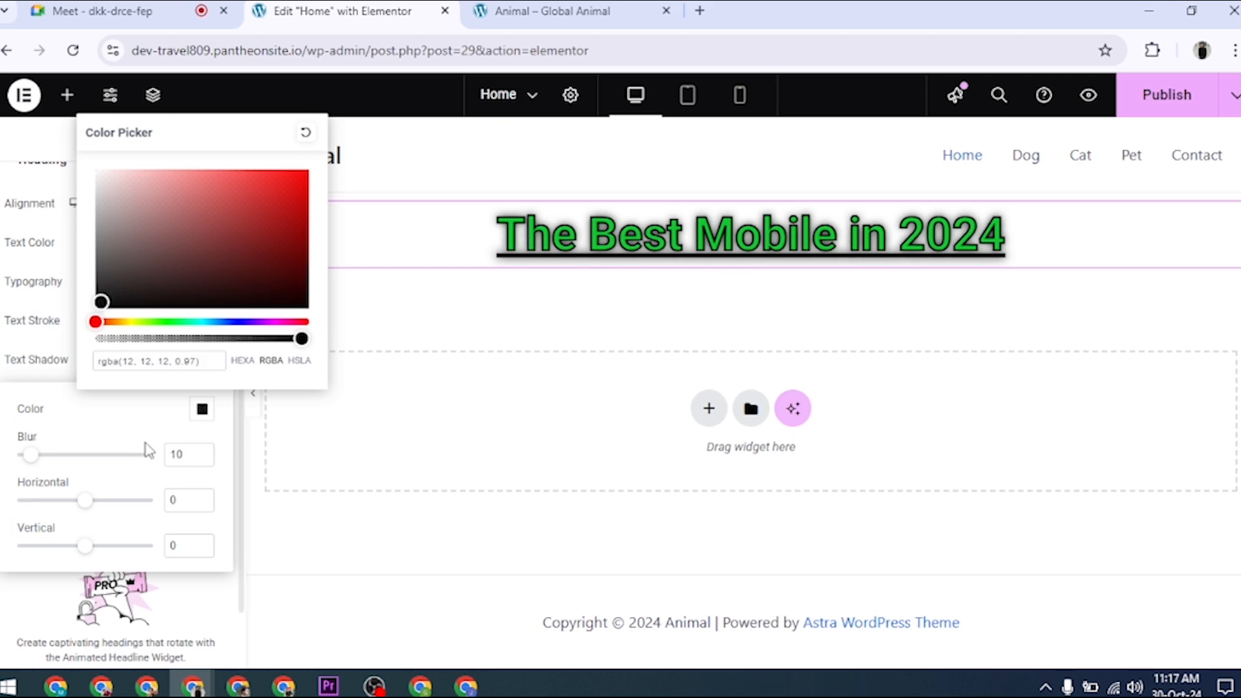
Step: Set the heading's text shadow blur to 47, horizontal offset to 6 and vertical offset to 10
left_click_drag(36, 463, 89, 463)
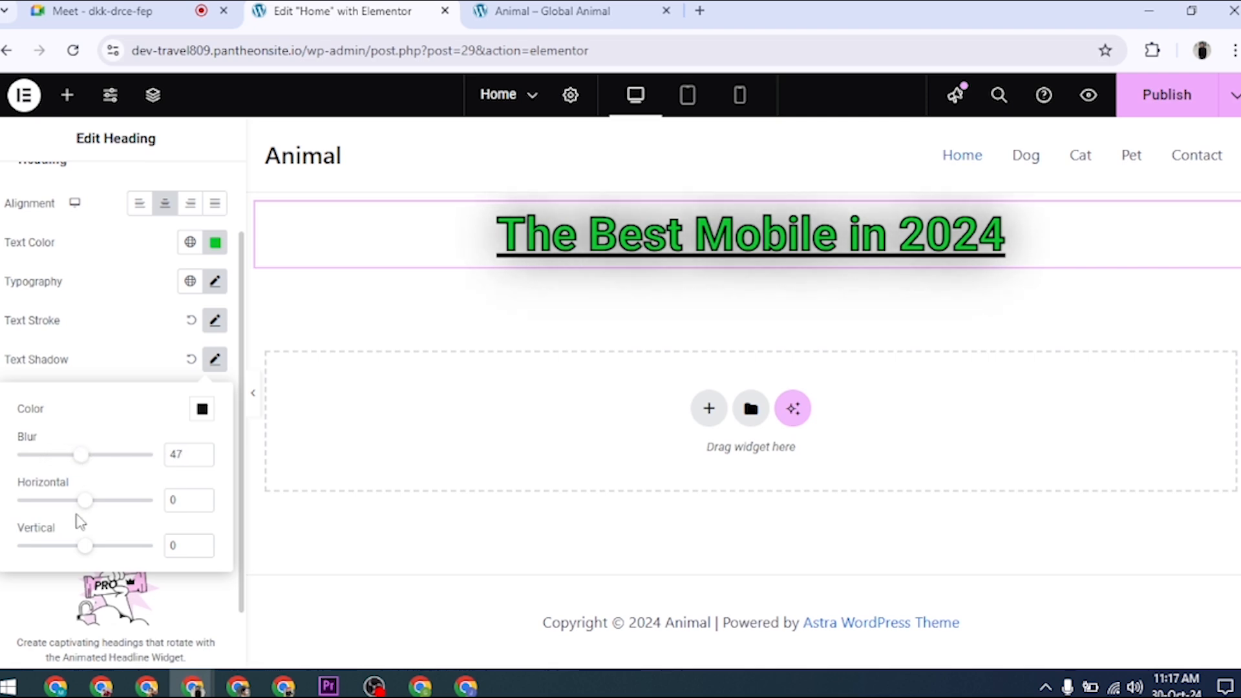
mouse_move(86, 509)
left_mouse_down()
mouse_move(107, 511)
mouse_move(96, 504)
left_mouse_up()
mouse_move(78, 550)
left_mouse_down()
mouse_move(116, 554)
mouse_move(93, 555)
left_mouse_up()
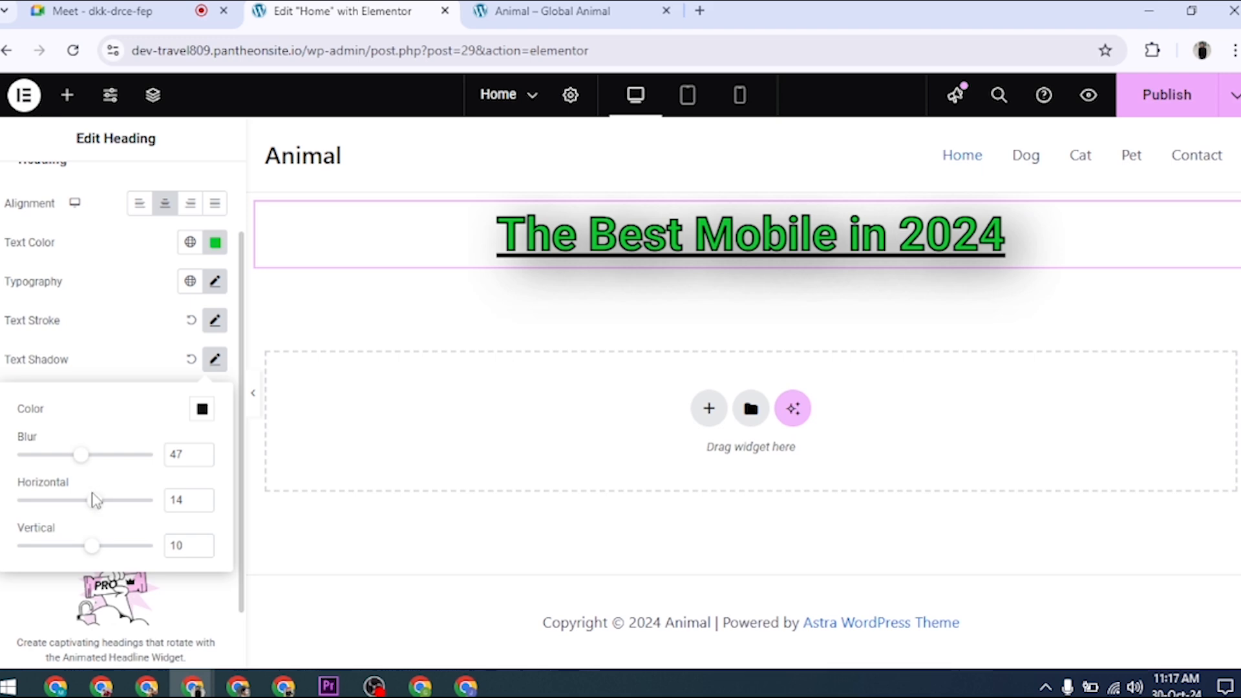
left_click_drag(94, 506, 84, 504)
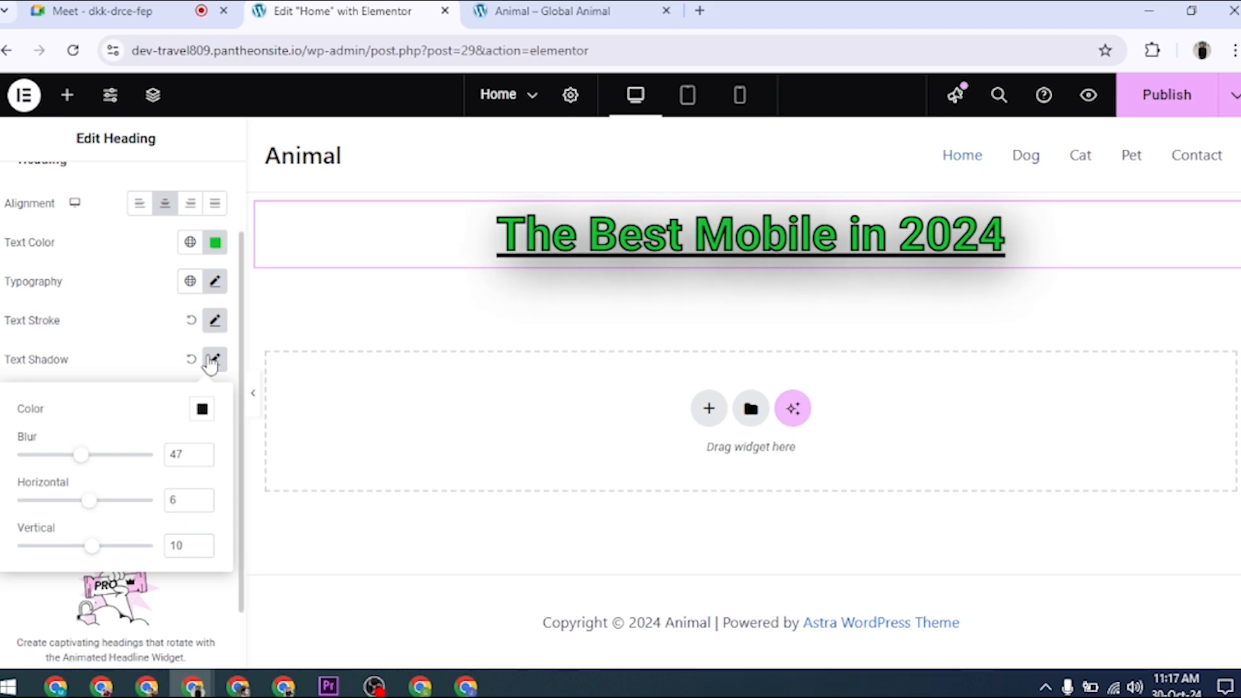
left_click(212, 361)
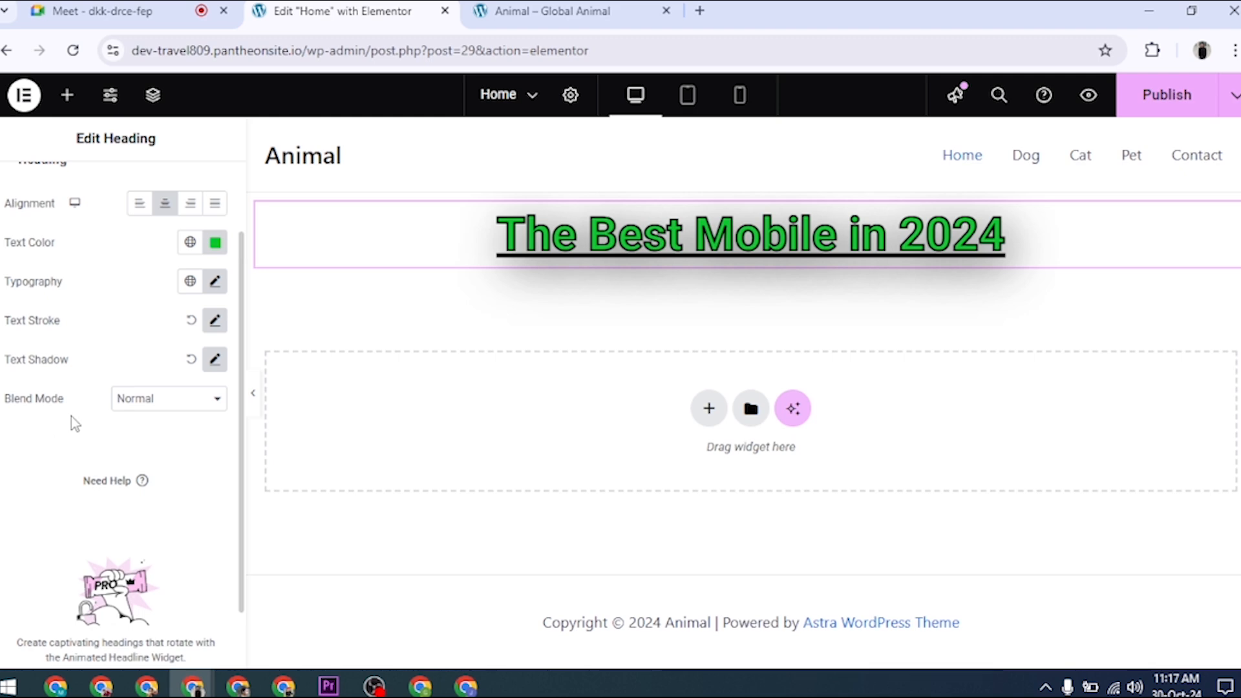
Step: Try the Overlay, Darken, Lighten and Color Dodge blend modes on the heading, and settle on Multiply
left_click(168, 399)
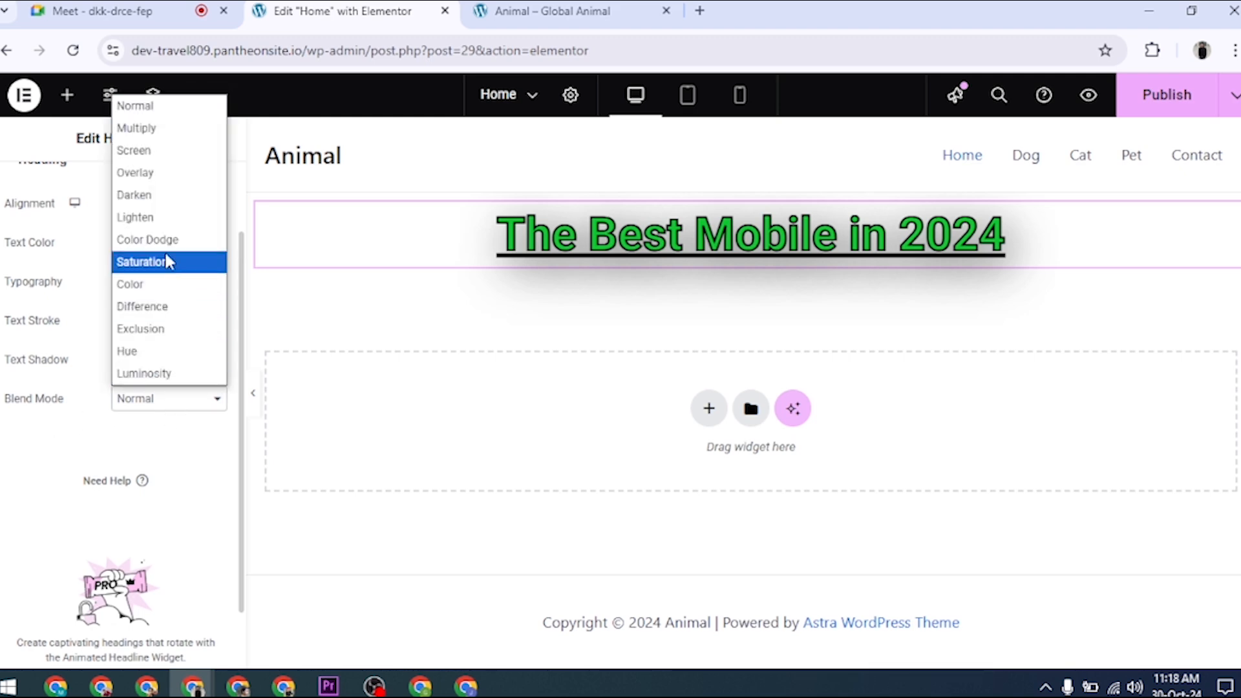
left_click(146, 172)
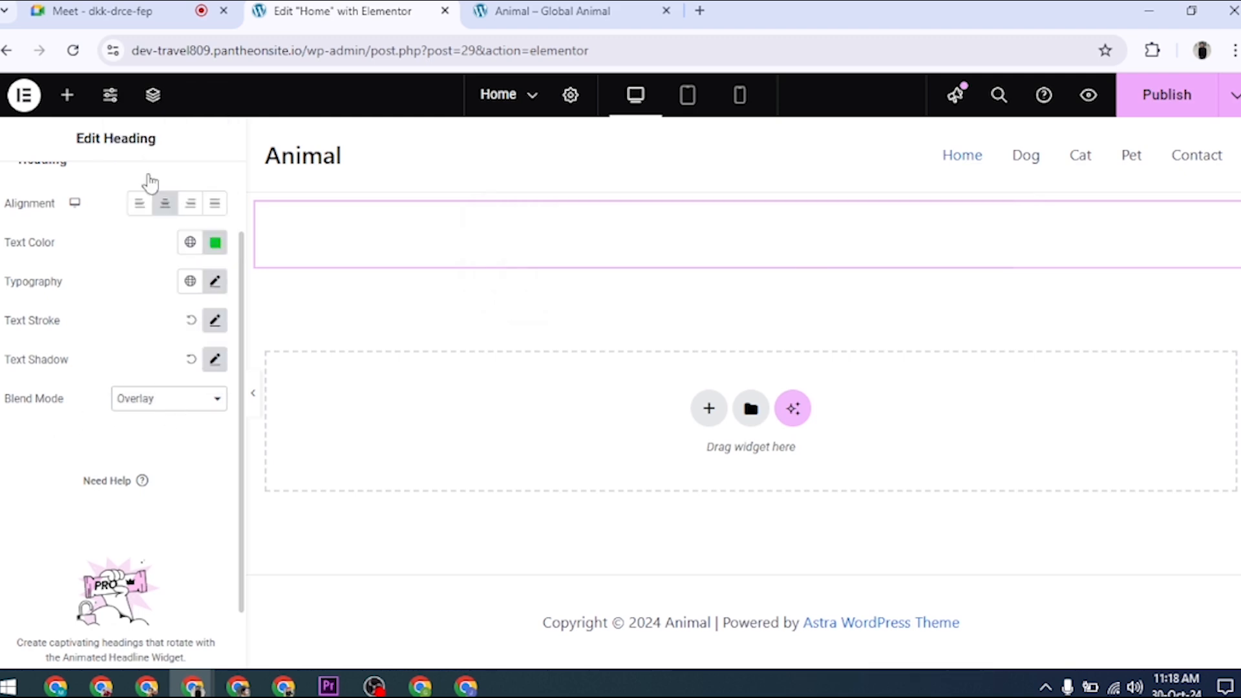
left_click(159, 405)
left_click(183, 194)
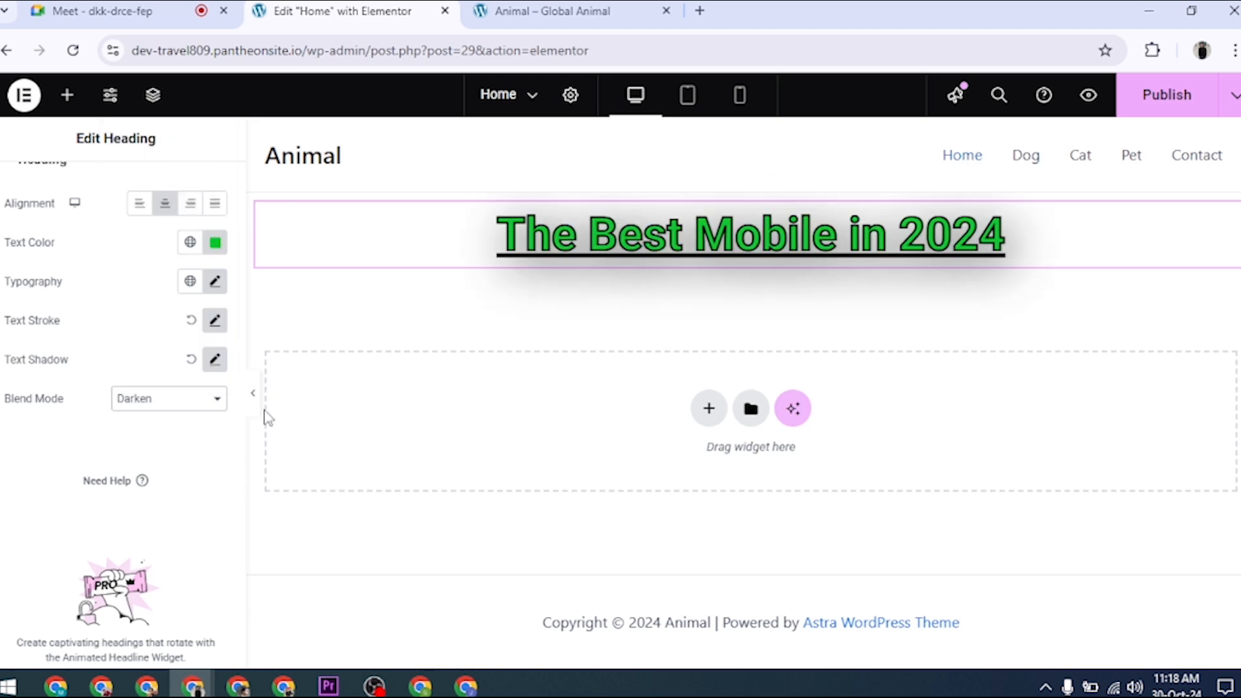
left_click(165, 403)
left_click(157, 219)
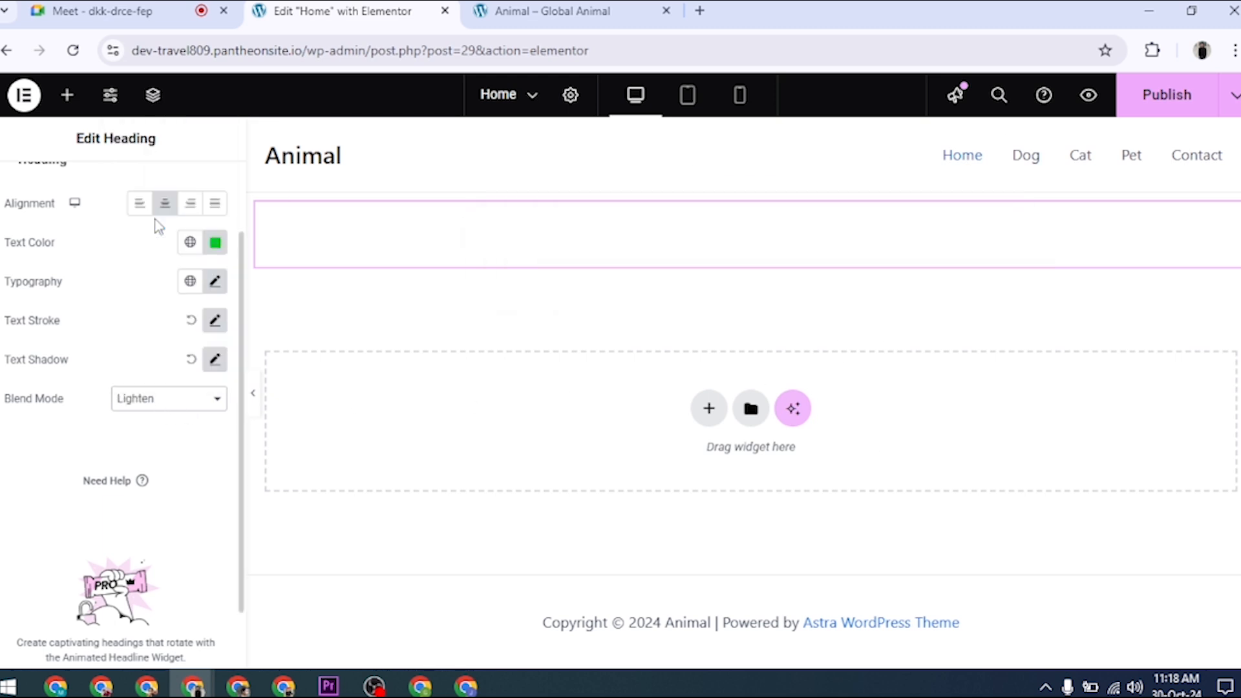
left_click(171, 403)
left_click(160, 241)
left_click(153, 404)
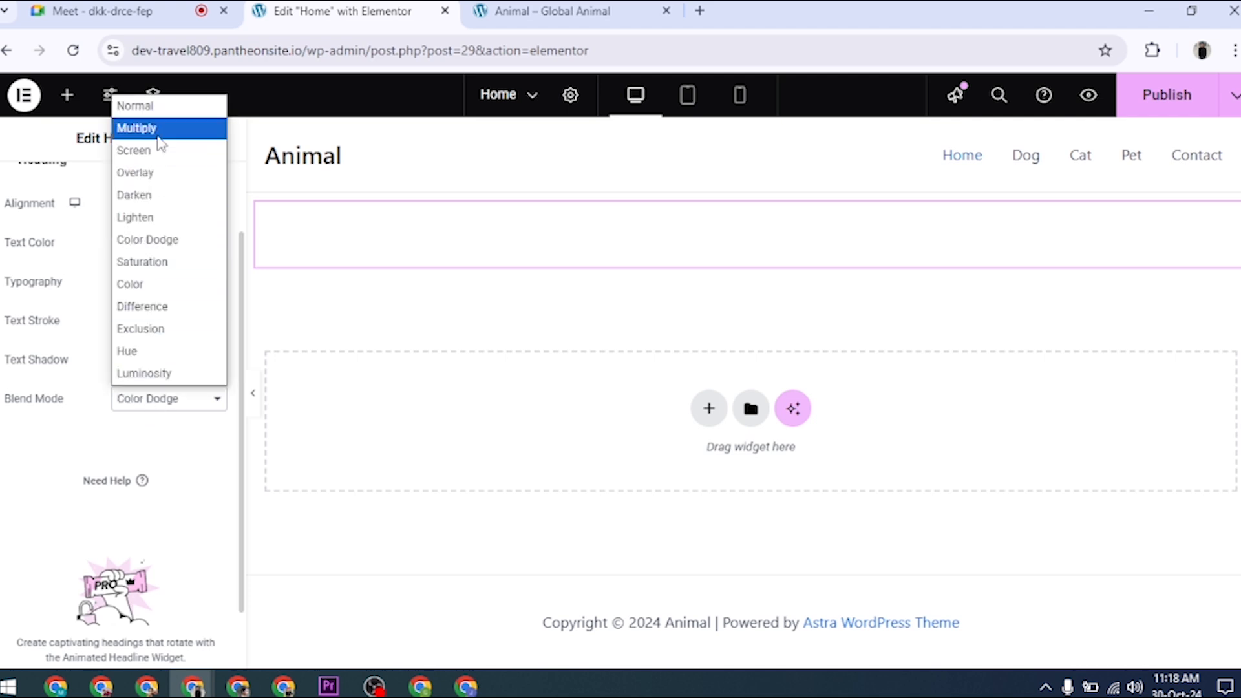
left_click(161, 143)
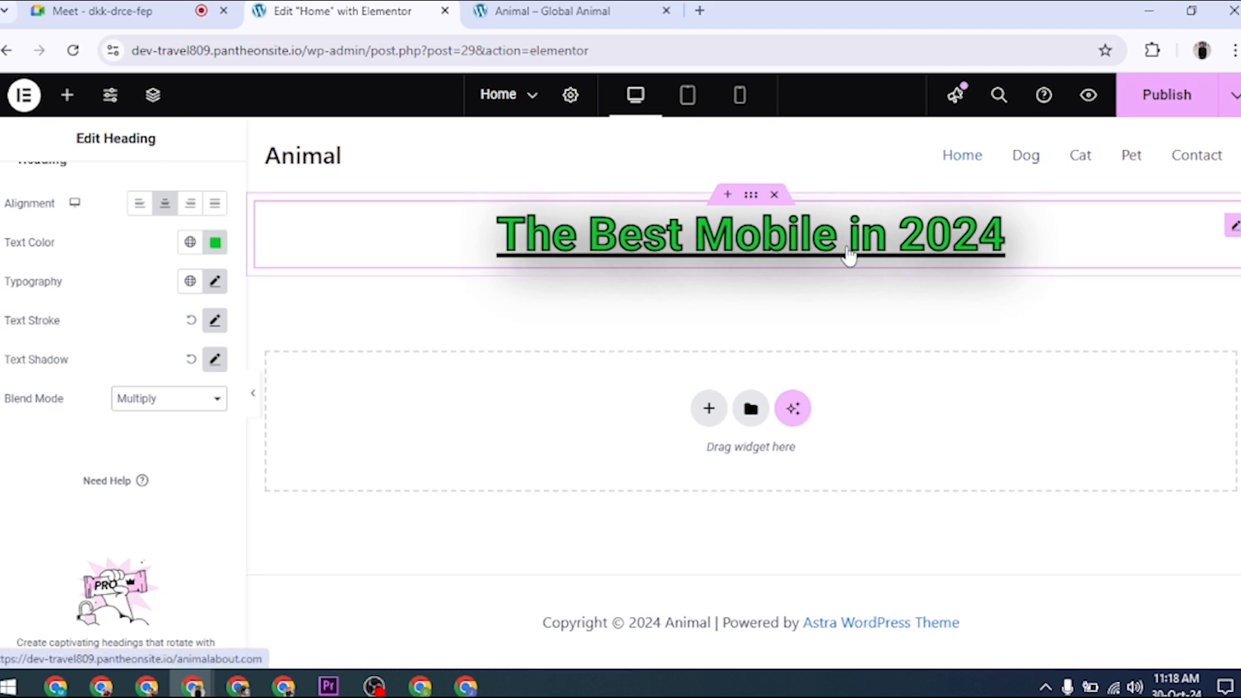
Step: Set the heading's margin to 50 px and its padding to 20 px on all four sides in the advanced layout settings
scroll(134, 446, "up", 2)
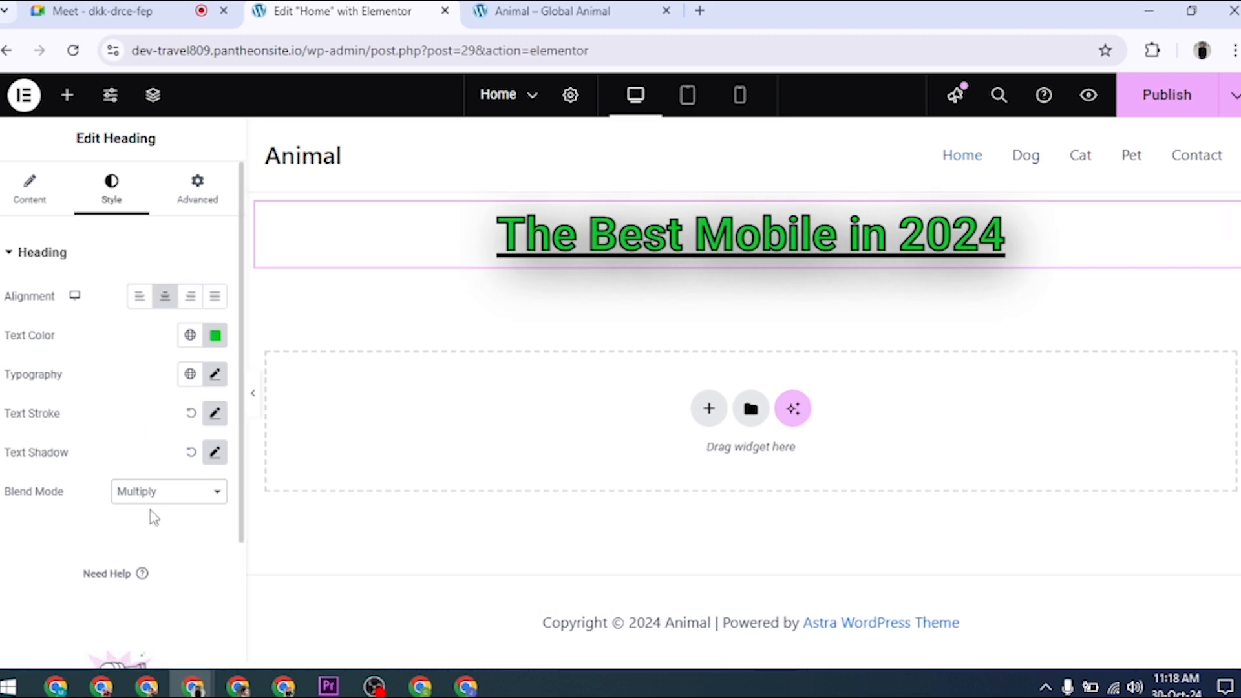
left_click(204, 198)
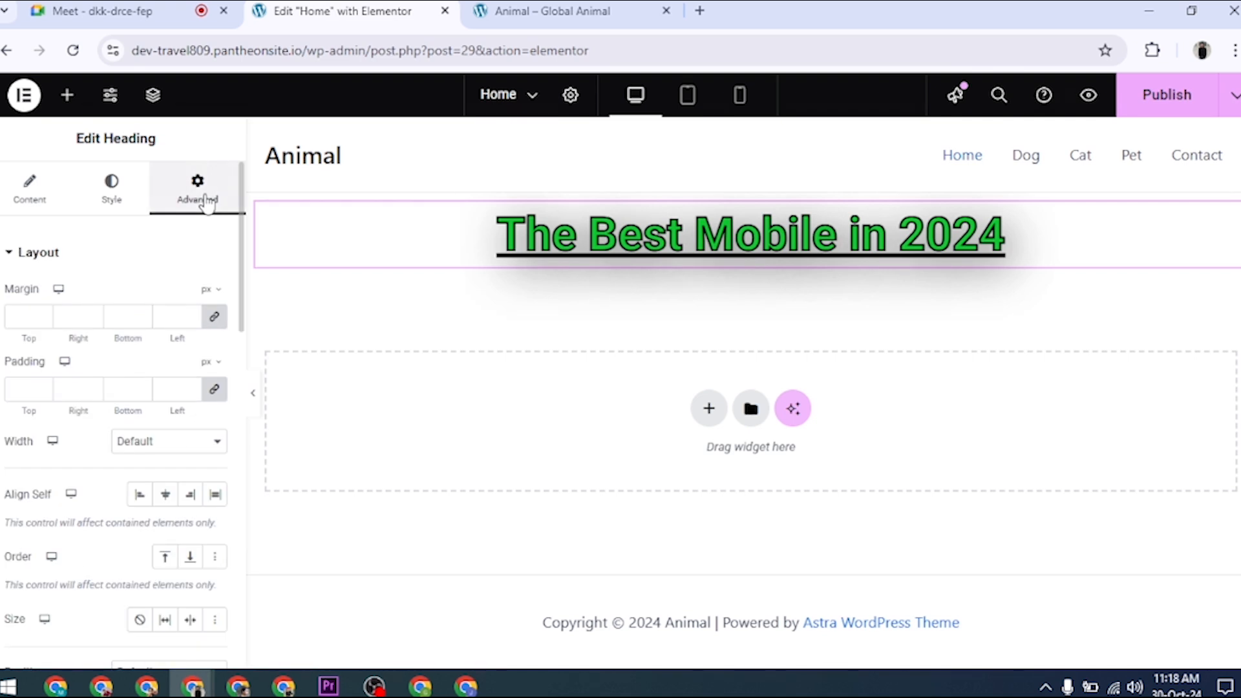
left_click(42, 267)
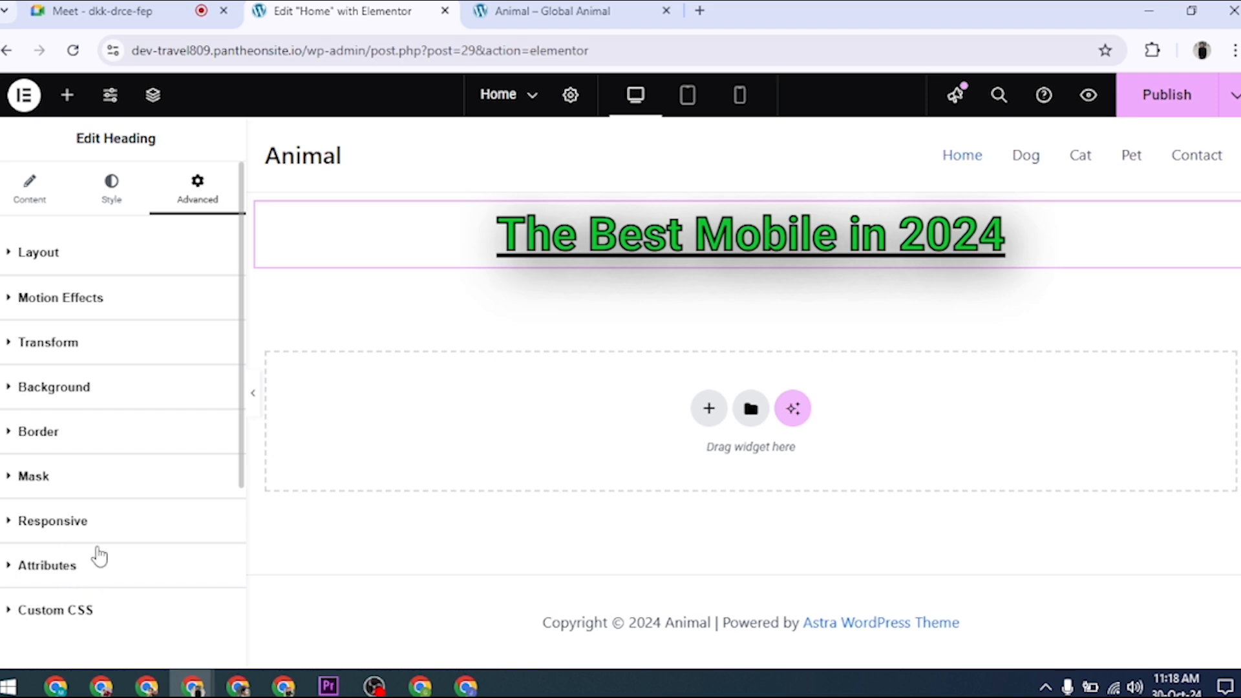
left_click(61, 255)
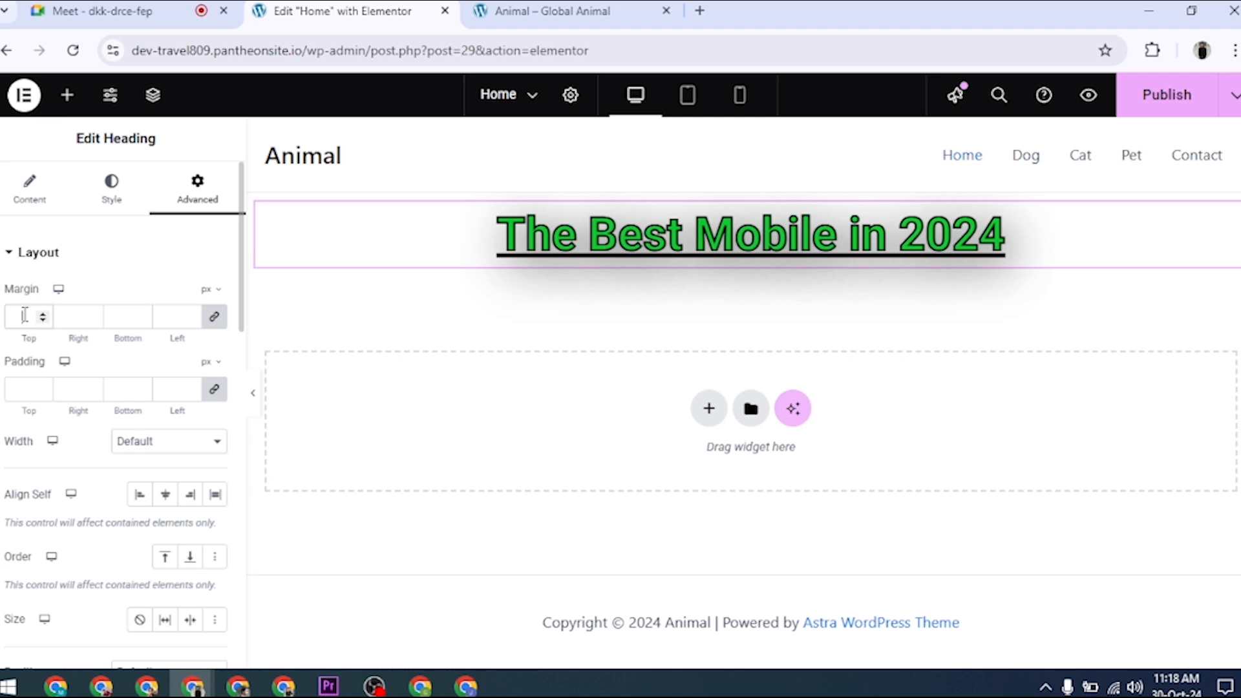
left_click(24, 314)
type("50")
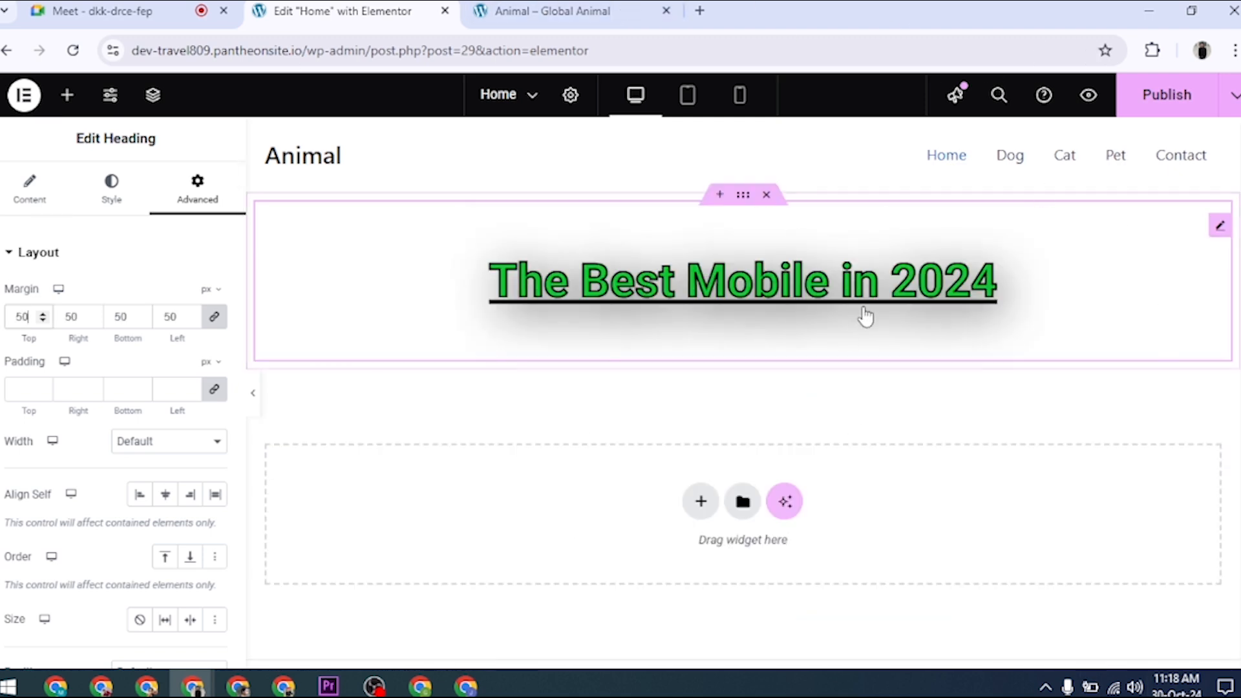
left_click(20, 390)
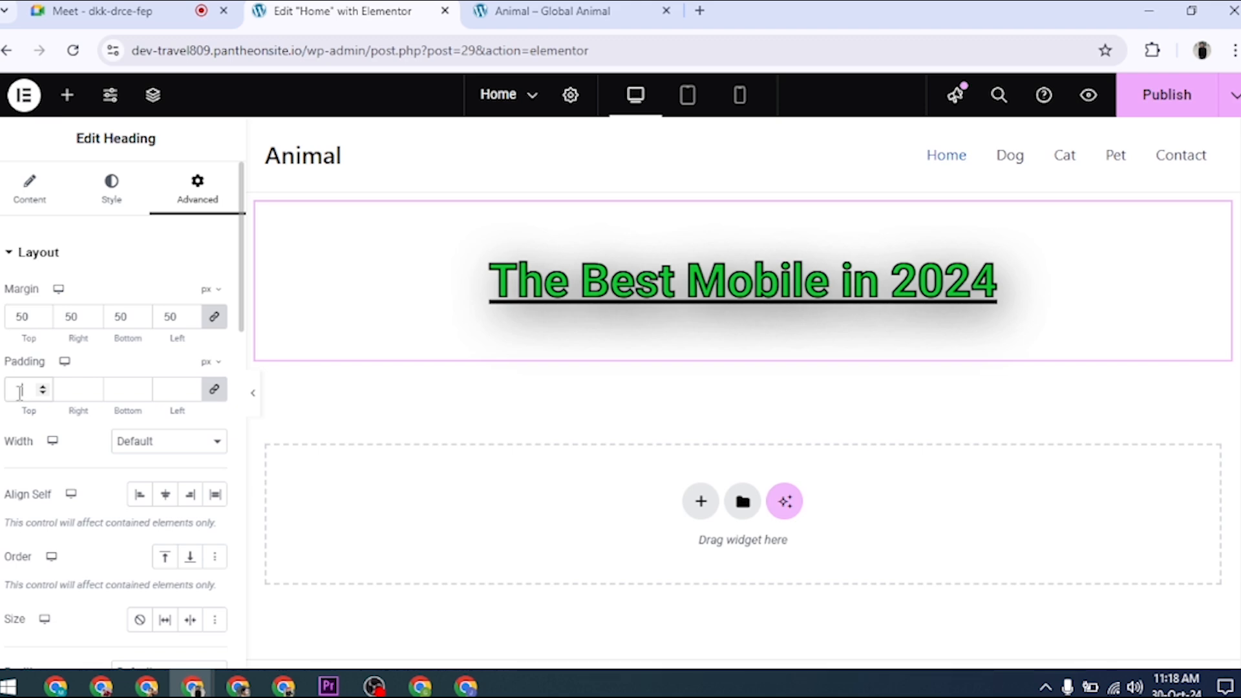
type("20")
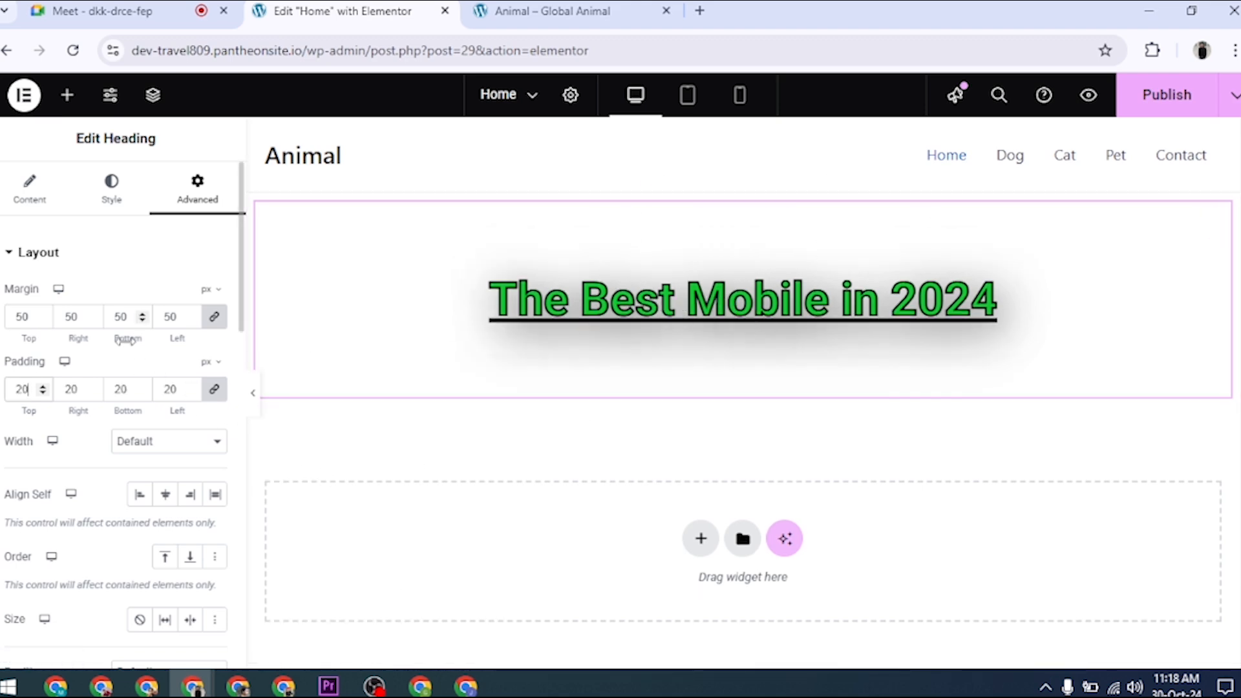
Step: Try the Full Width (100%) option for the heading's width, and return the width to Default
left_click(178, 444)
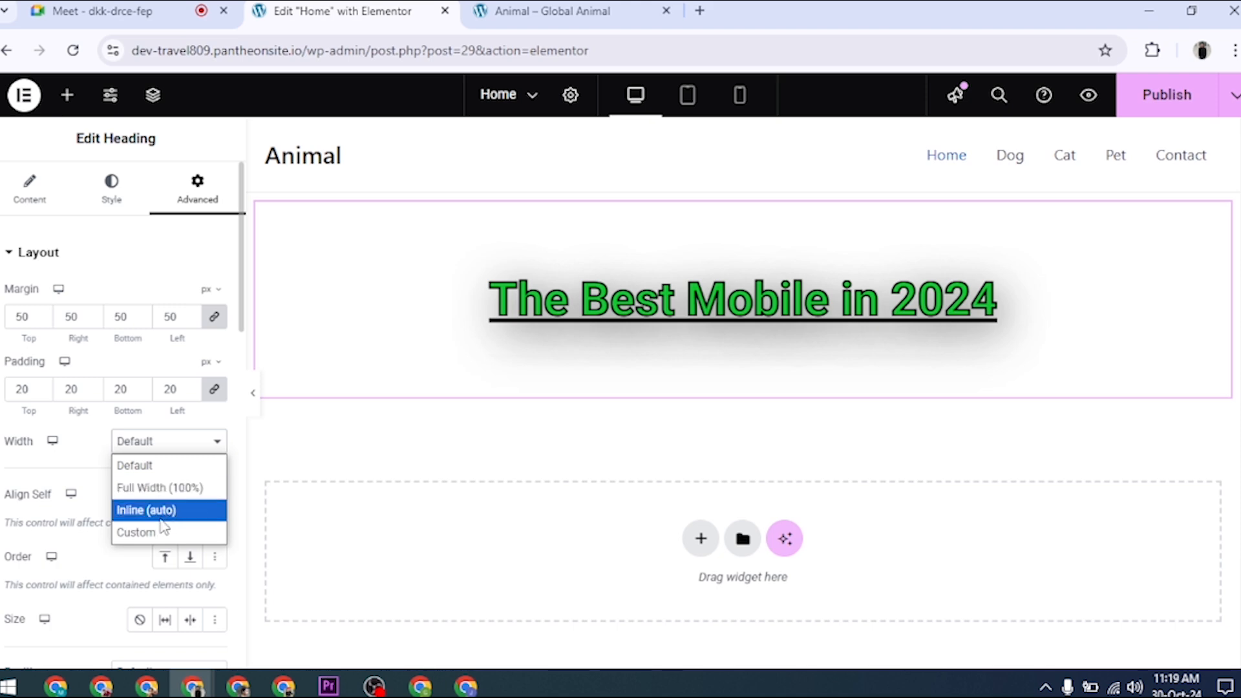
left_click(168, 490)
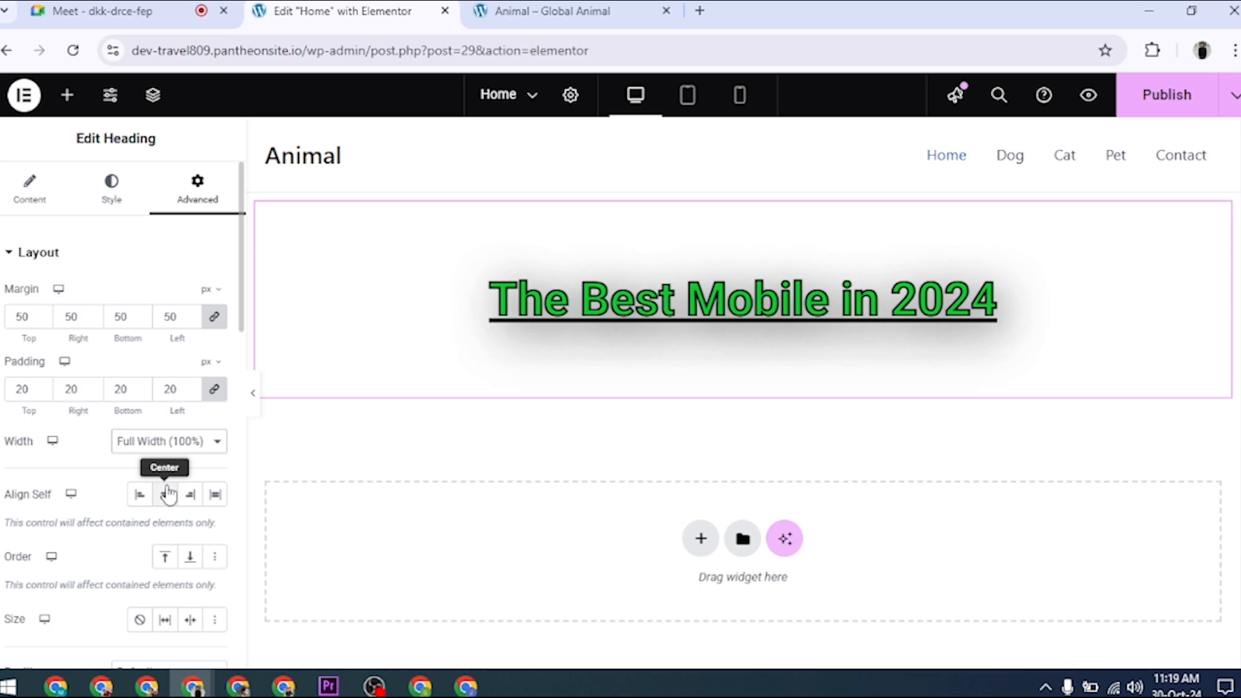
left_click(188, 444)
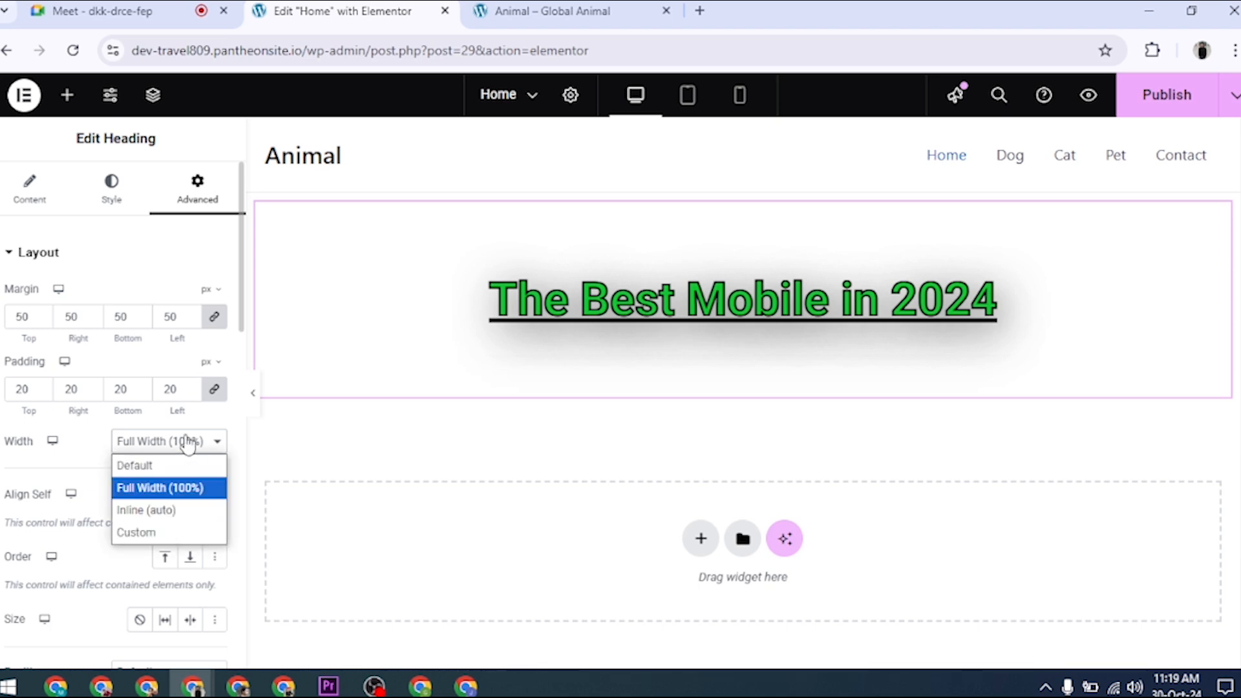
left_click(178, 464)
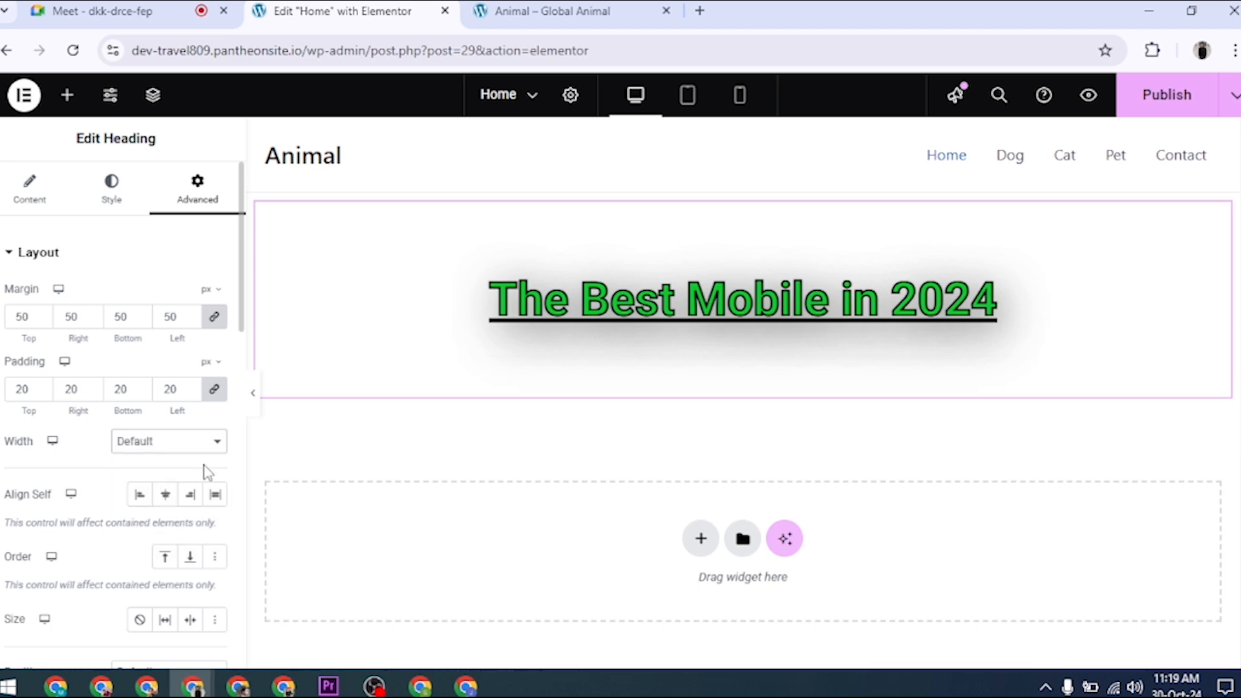
Step: Look over the heading's remaining advanced layout settings, collapse the Layout section and return to the content settings
scroll(110, 476, "down", 4)
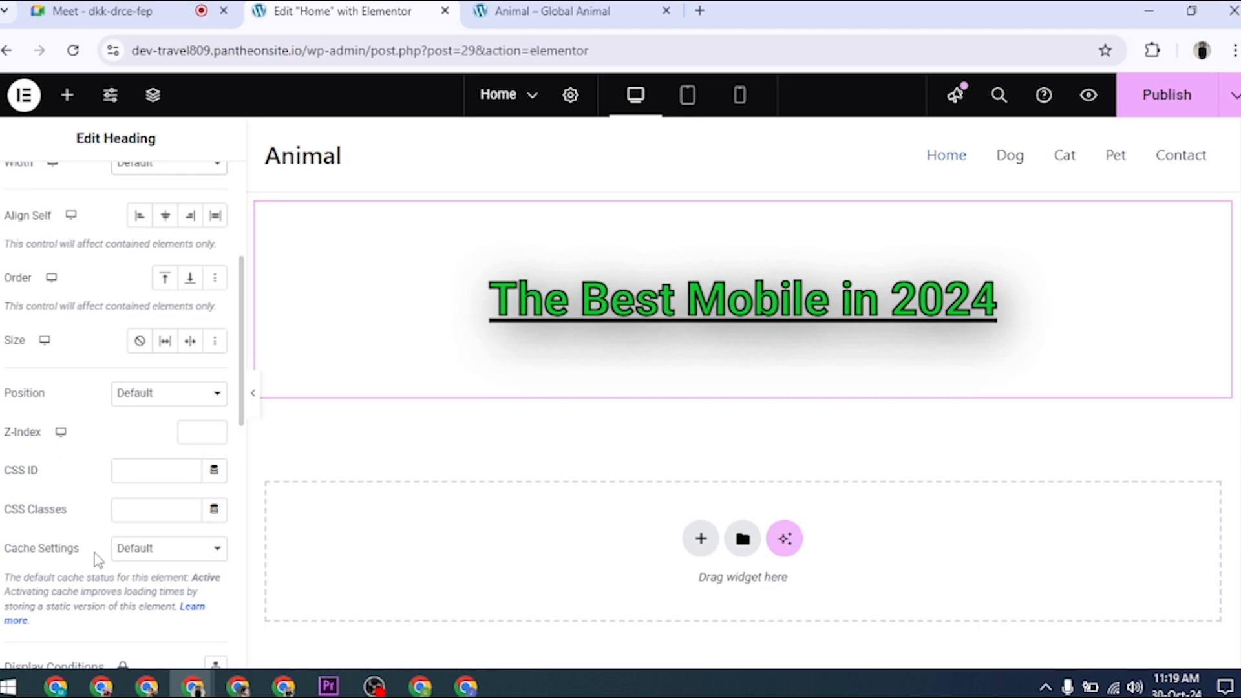
scroll(94, 553, "down", 1)
scroll(90, 393, "up", 10)
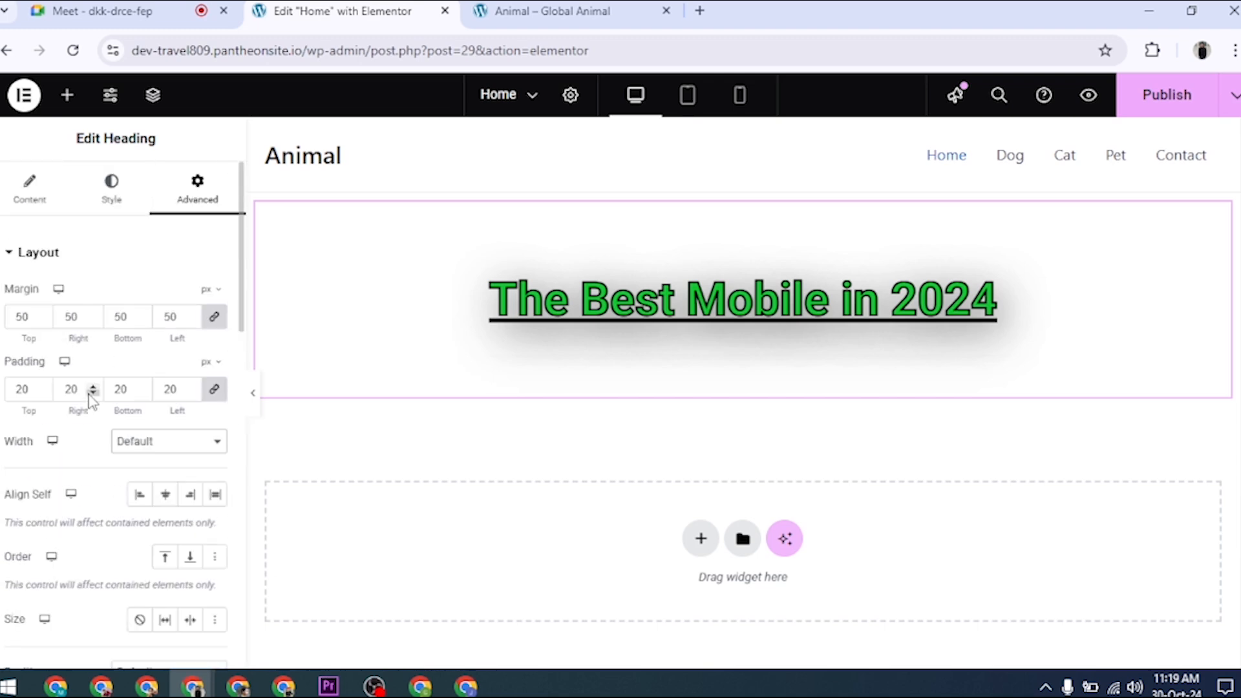
left_click(63, 265)
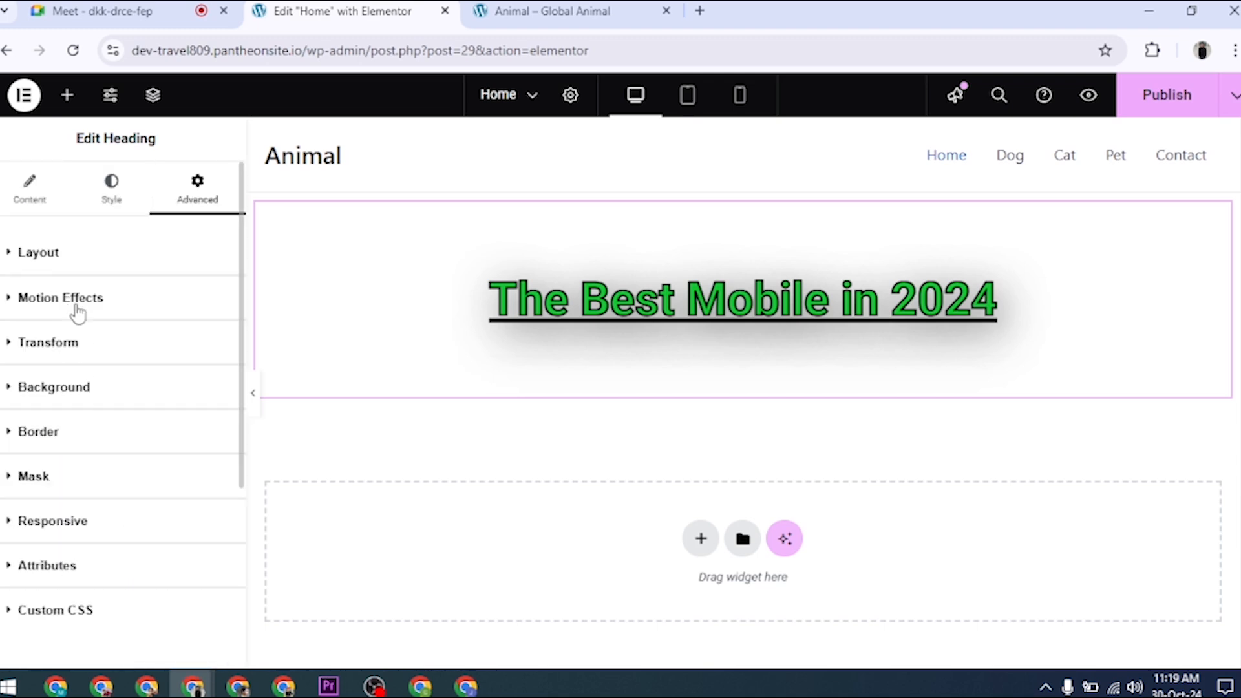
left_click(33, 194)
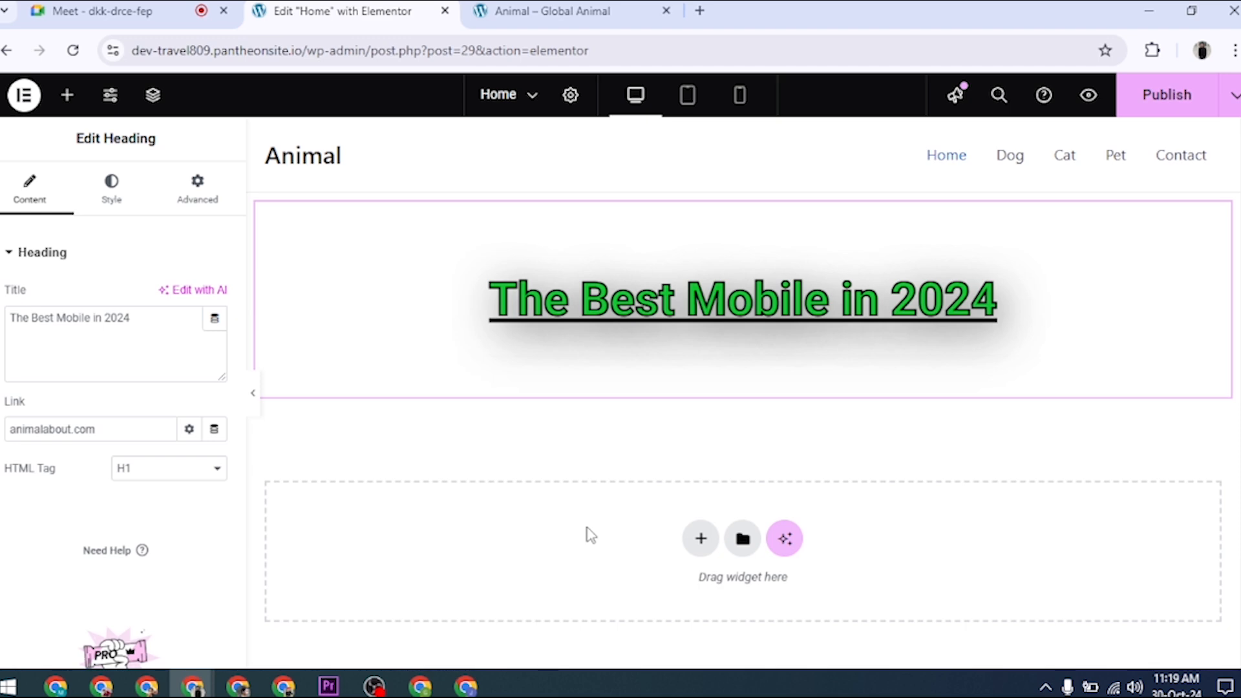